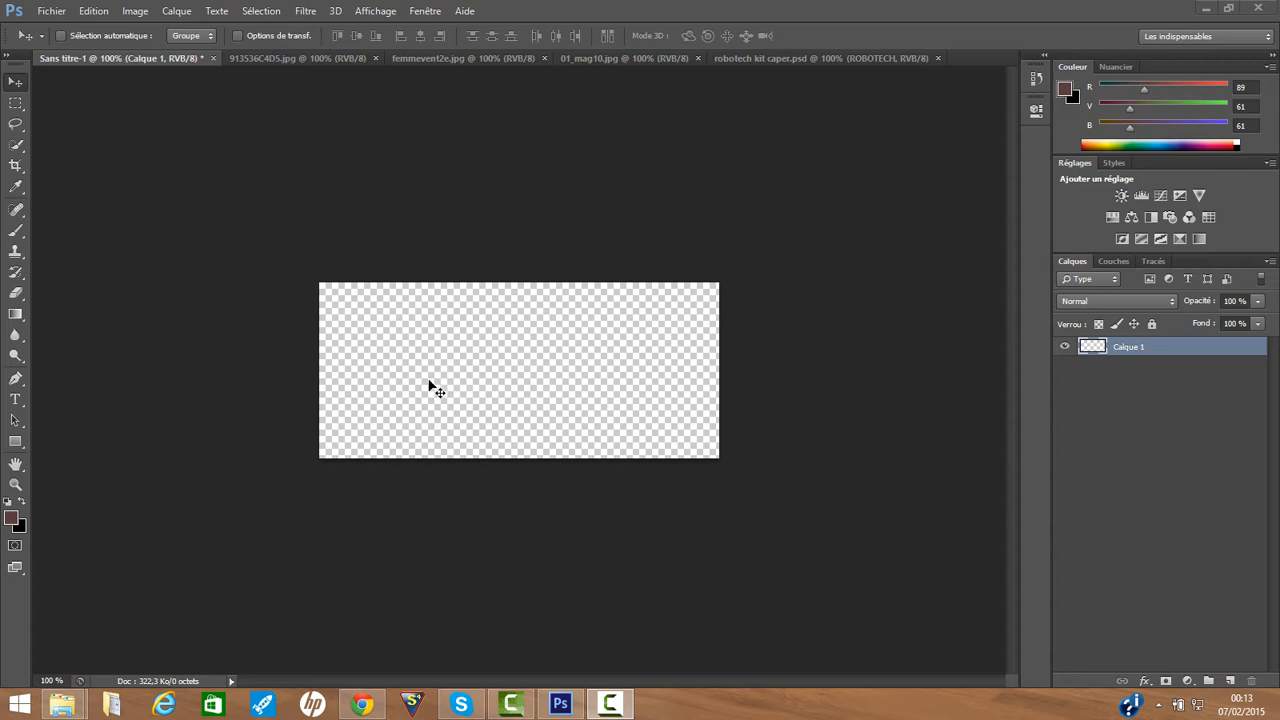
Step: Review the new-document settings for size, resolution and background, and close them without creating a document
left_click(52, 11)
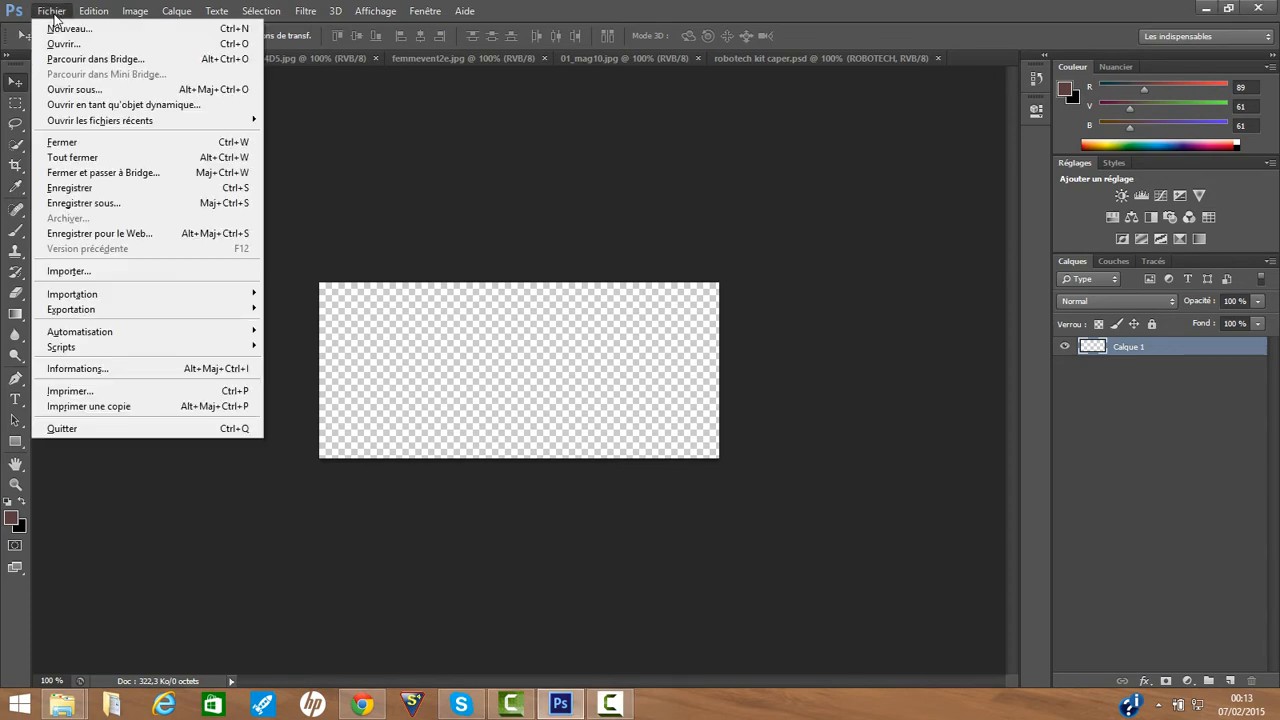
left_click(62, 33)
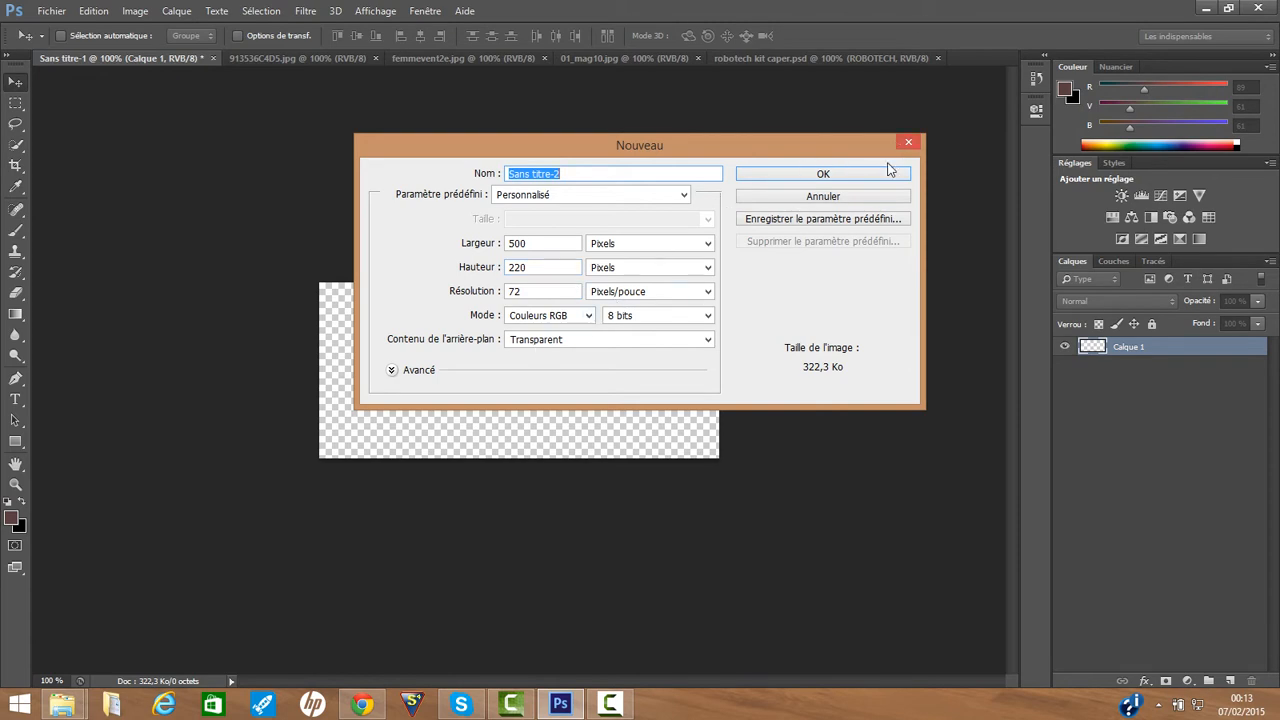
left_click(906, 142)
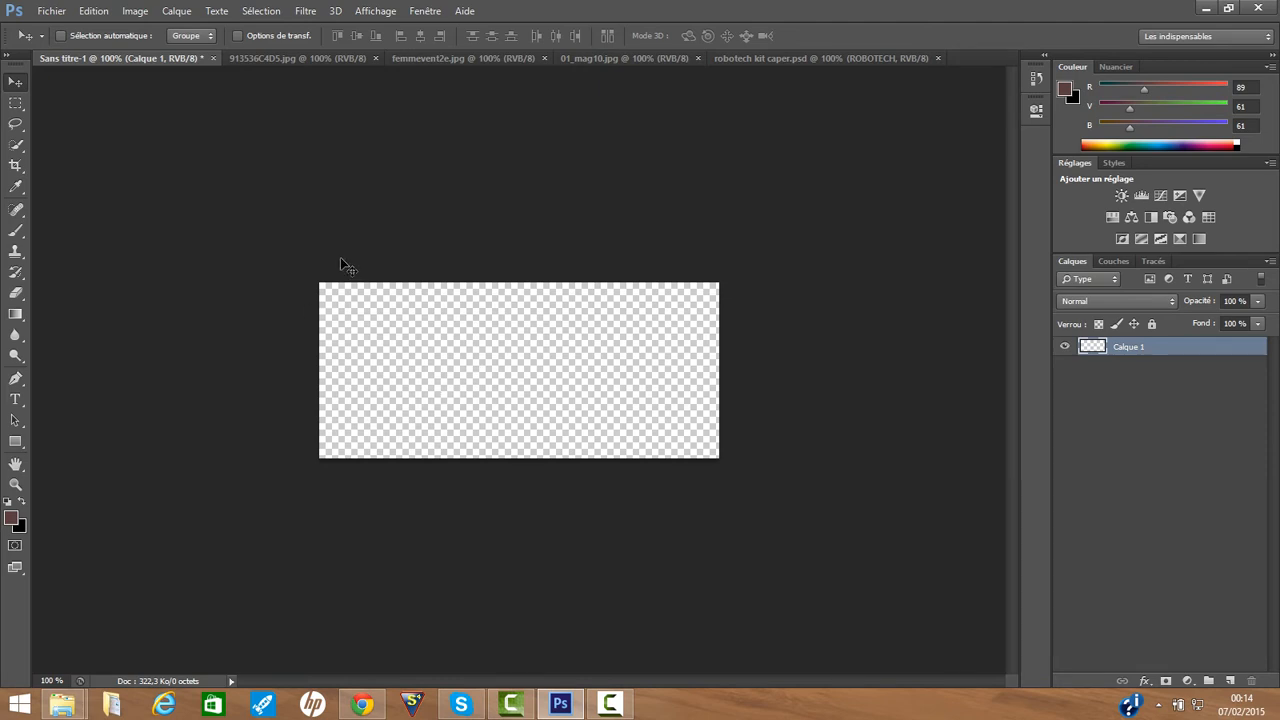
Step: Look over the source images 913536C4D5.jpg, femmevent2e.jpg and 01_mag10.jpg, and return to the blank Sans titre-1 document
left_click(272, 63)
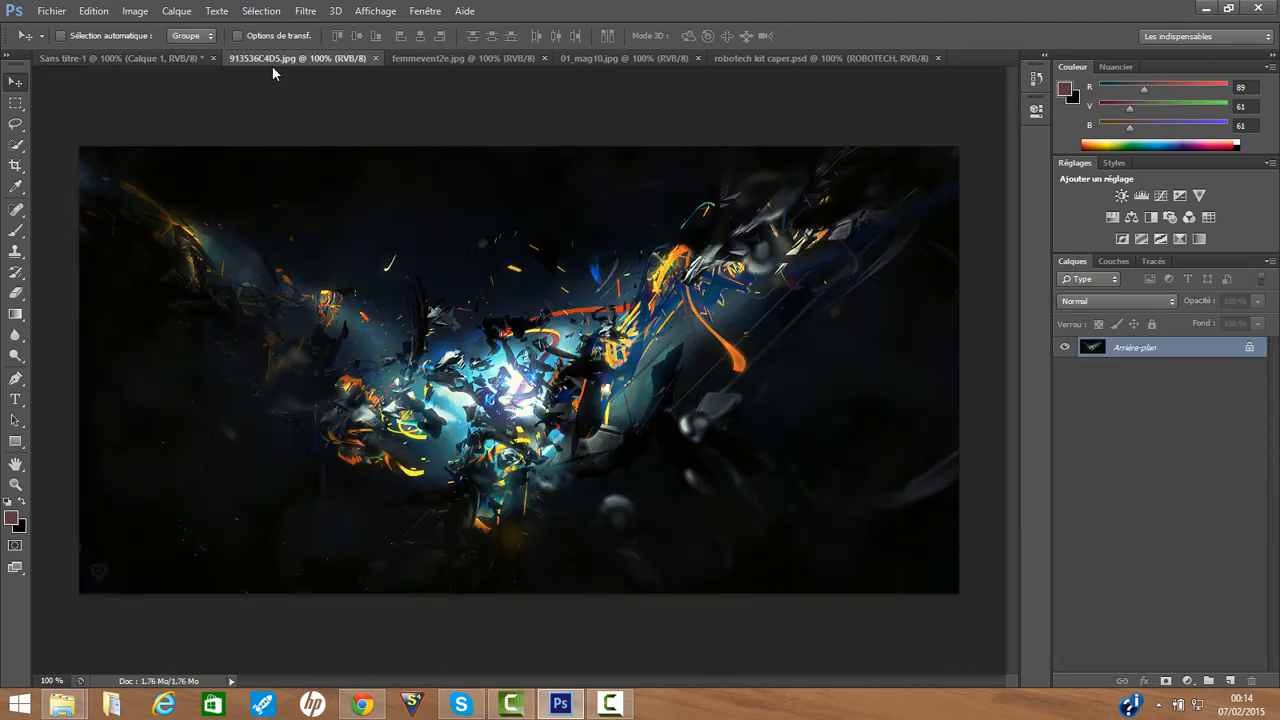
left_click(447, 60)
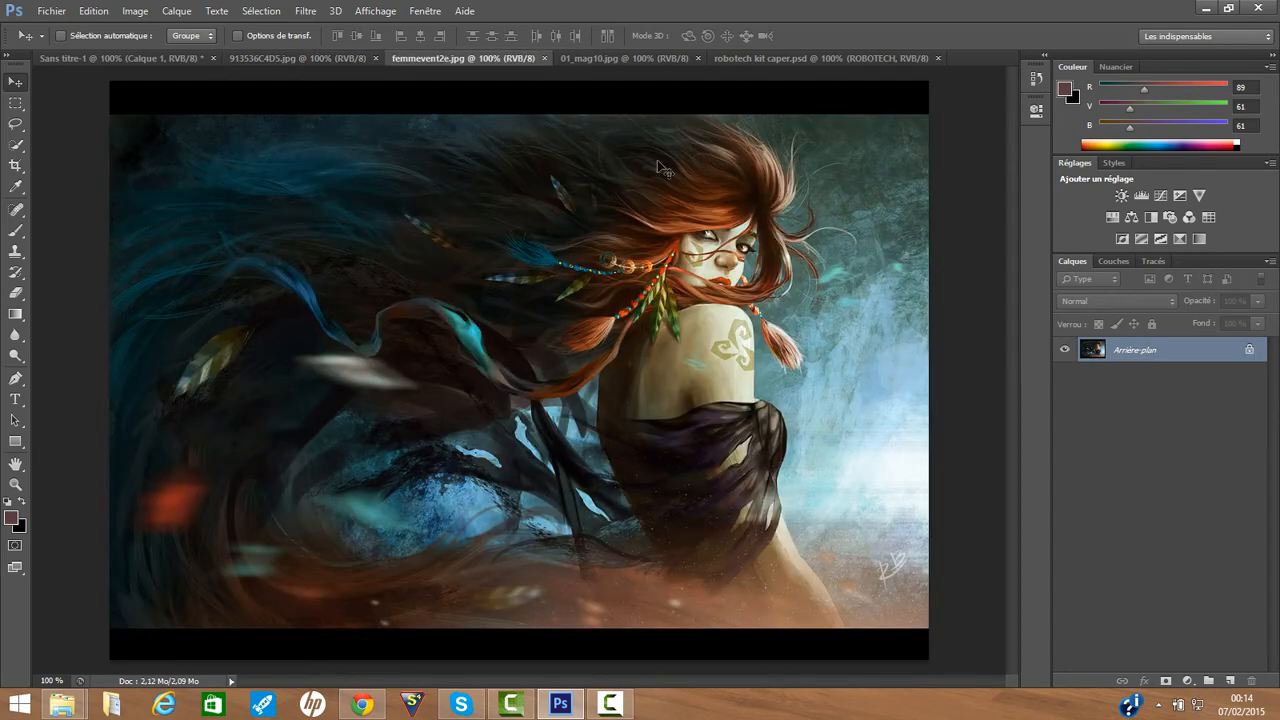
left_click(617, 59)
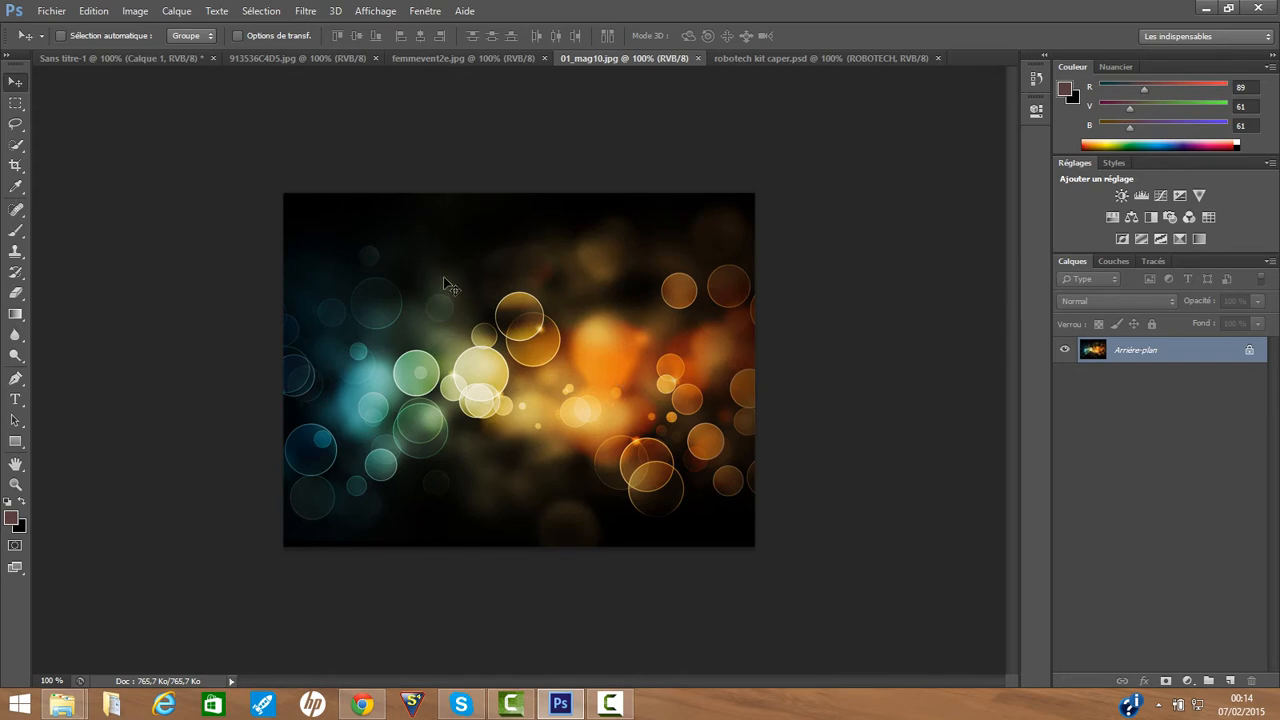
left_click(129, 57)
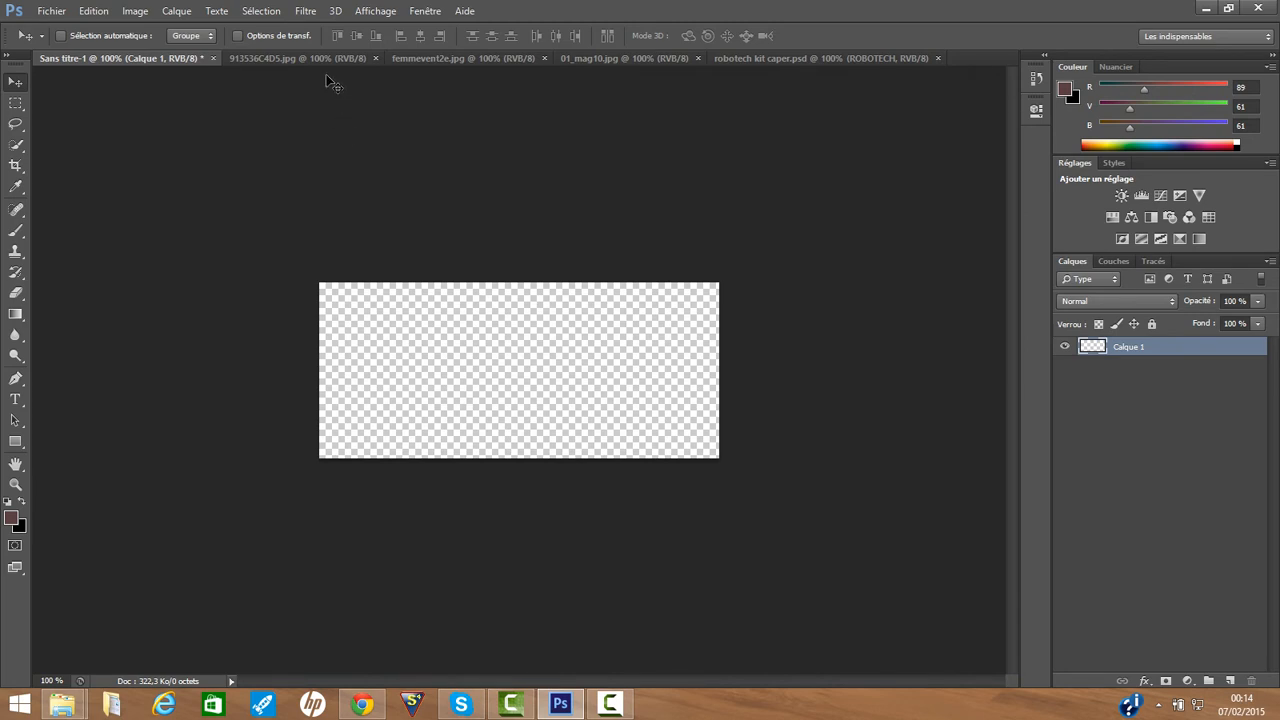
Step: Copy the abstract image from 913536C4D5.jpg into Sans titre-1 and place it so that it covers the canvas
left_click(278, 58)
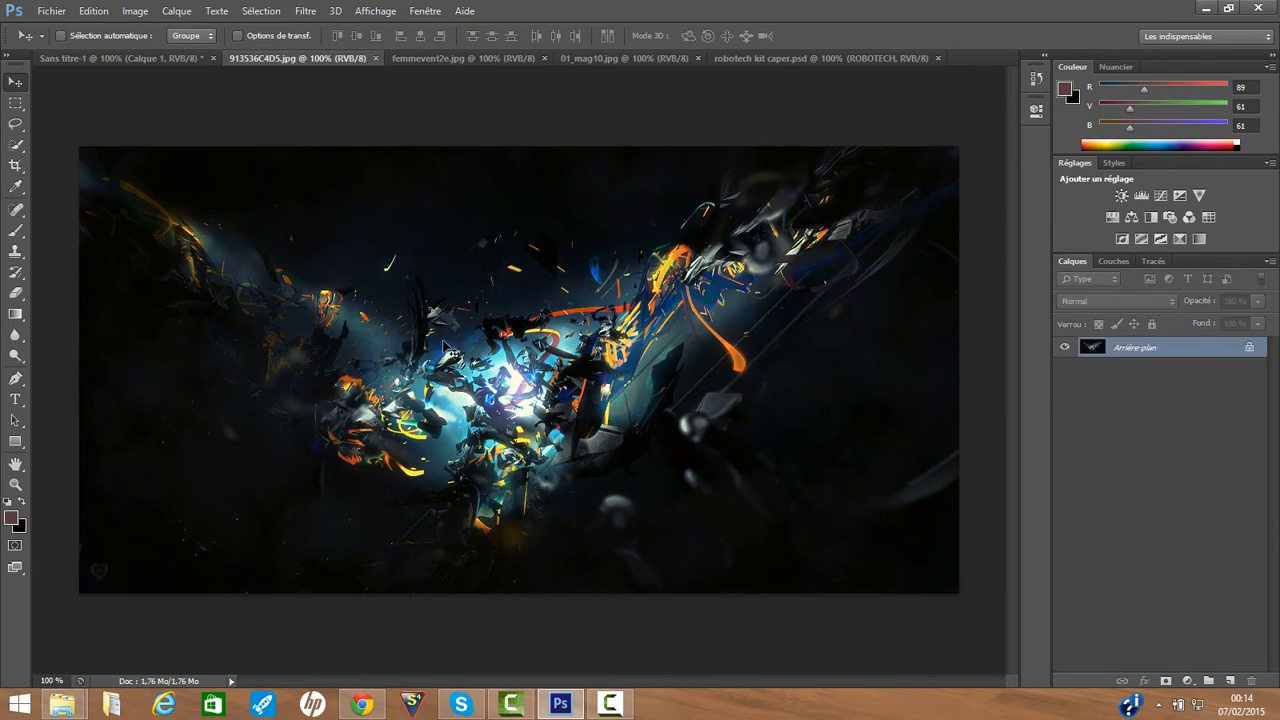
left_click_drag(518, 476, 431, 306)
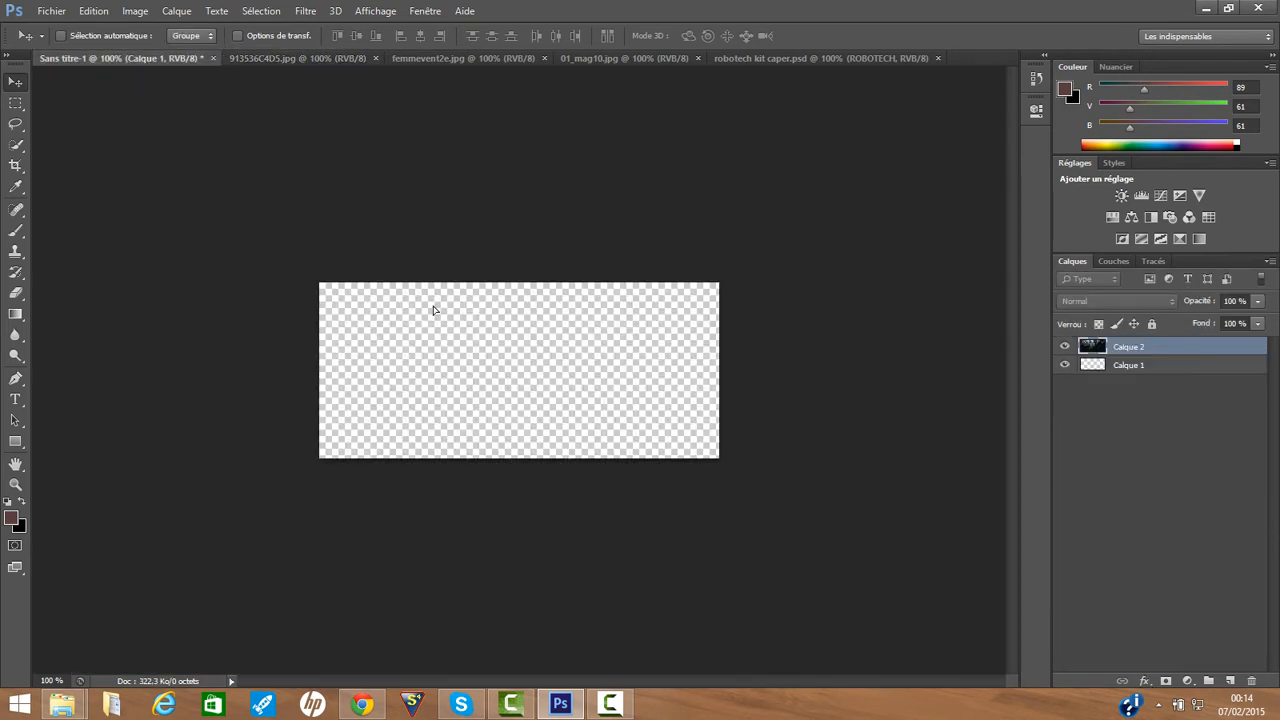
left_click_drag(474, 352, 565, 498)
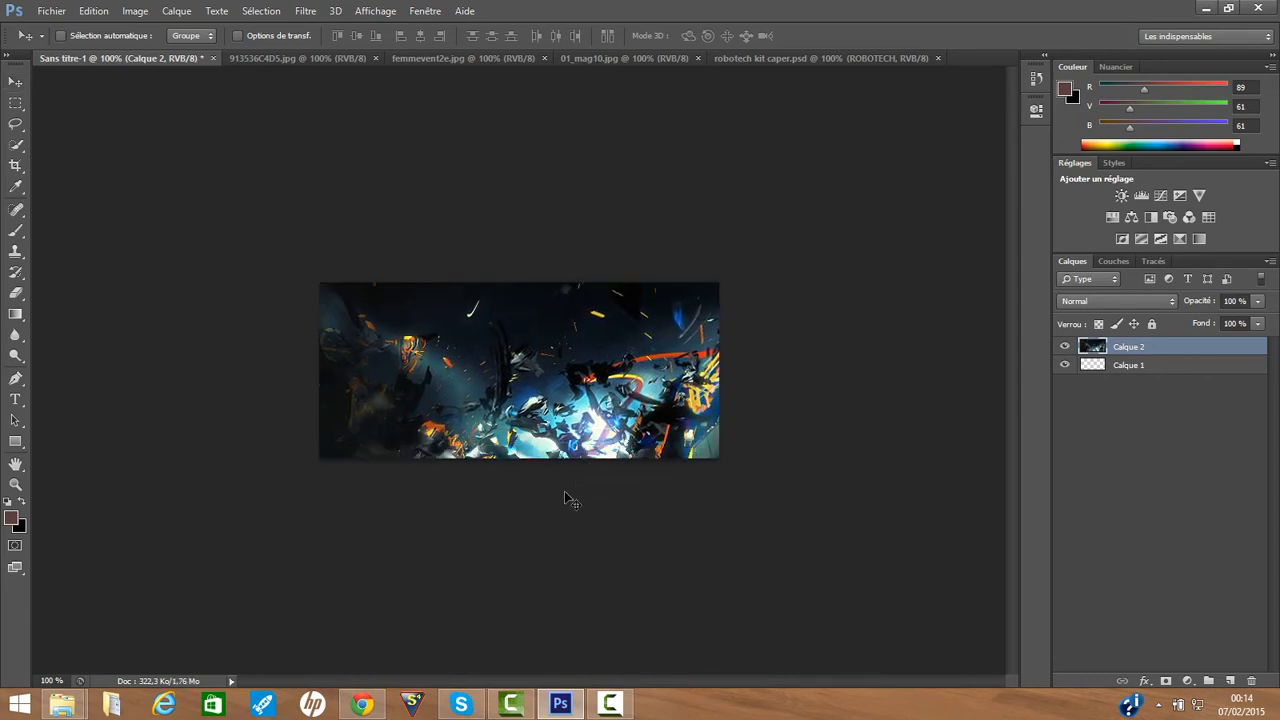
Step: Scale the abstract image layer down with linked proportions and move its bright core near the centre of the canvas
key("ctrl+t")
left_click(279, 36)
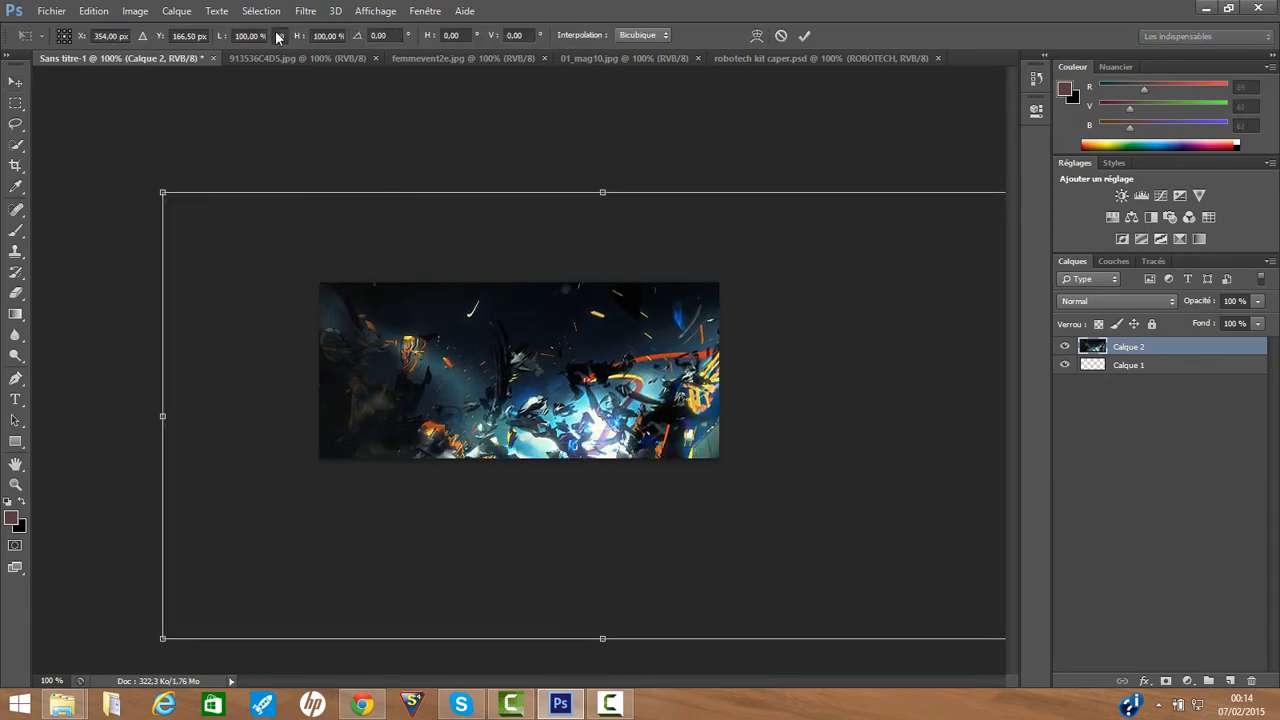
left_click_drag(297, 38, 275, 39)
left_click_drag(490, 396, 423, 350)
key("Return")
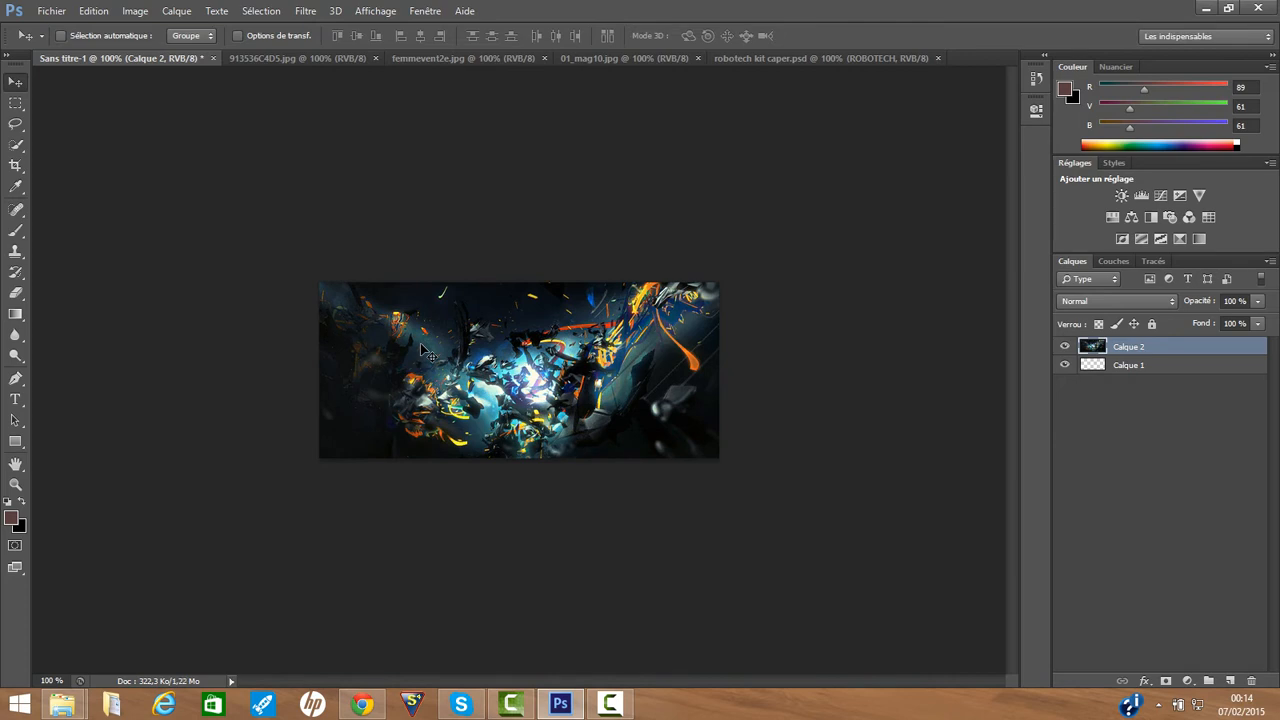
Step: Transform the abstract image layer again, scaling its width and height proportionally to 77%
key("ctrl+t")
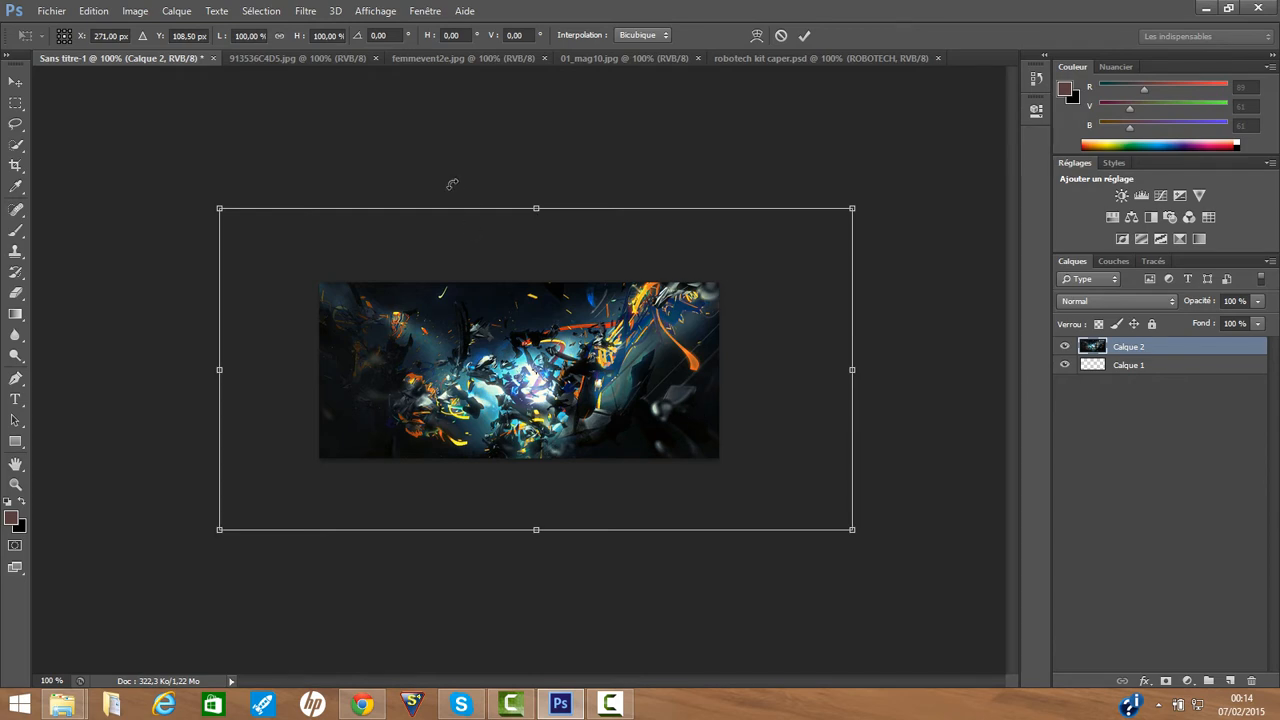
left_click(280, 36)
left_click_drag(298, 40, 280, 37)
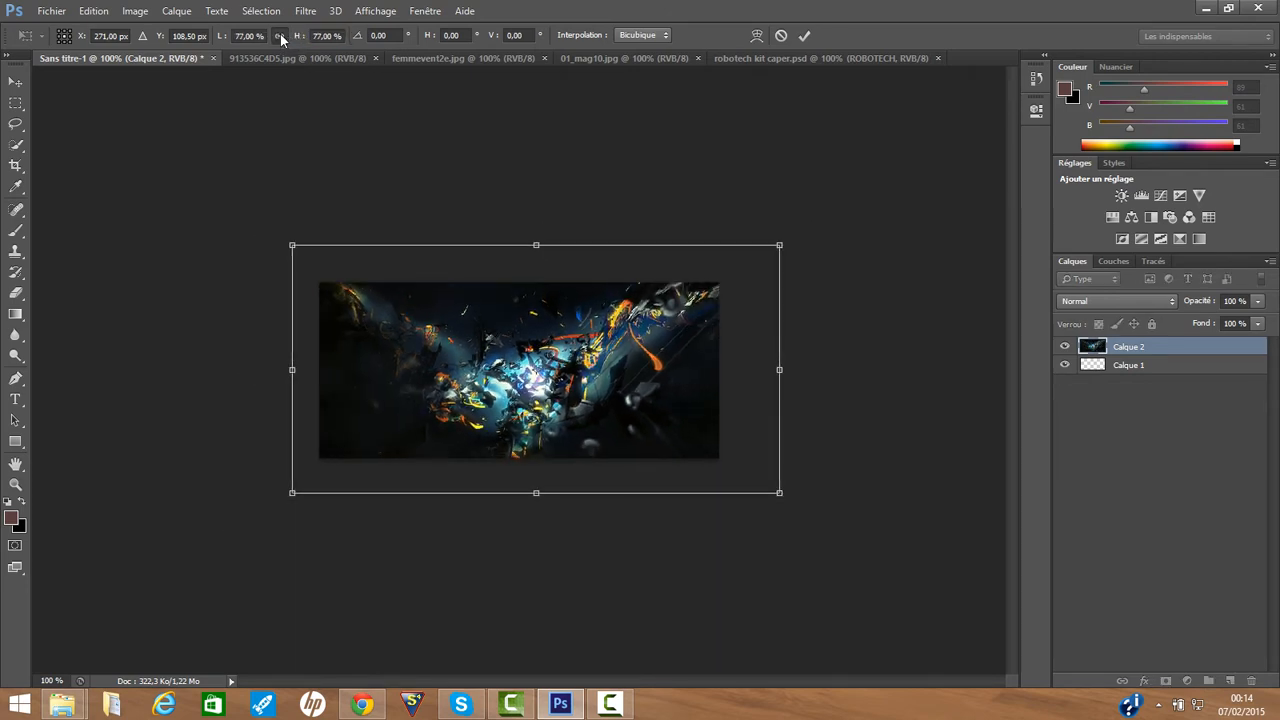
key("Return")
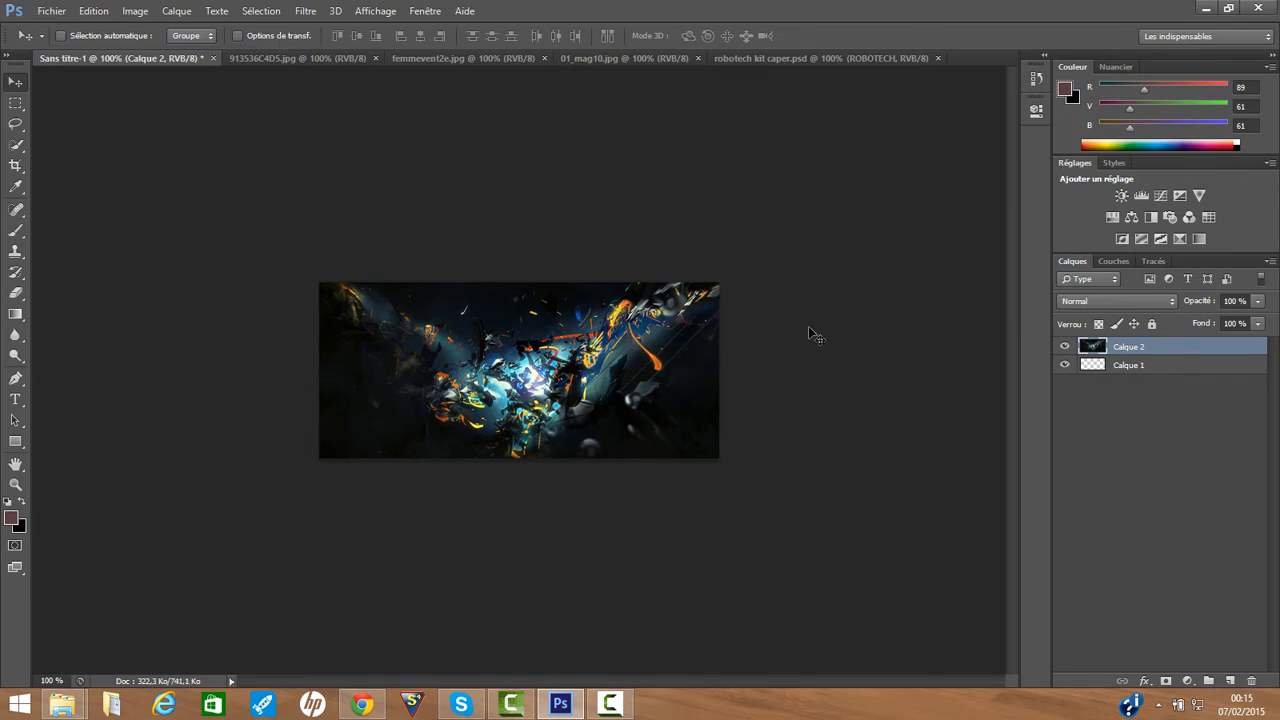
Step: Apply a Gaussian blur (Flou gaussien) with a radius of about 3.7 pixels to the abstract background on Calque 2
left_click(305, 11)
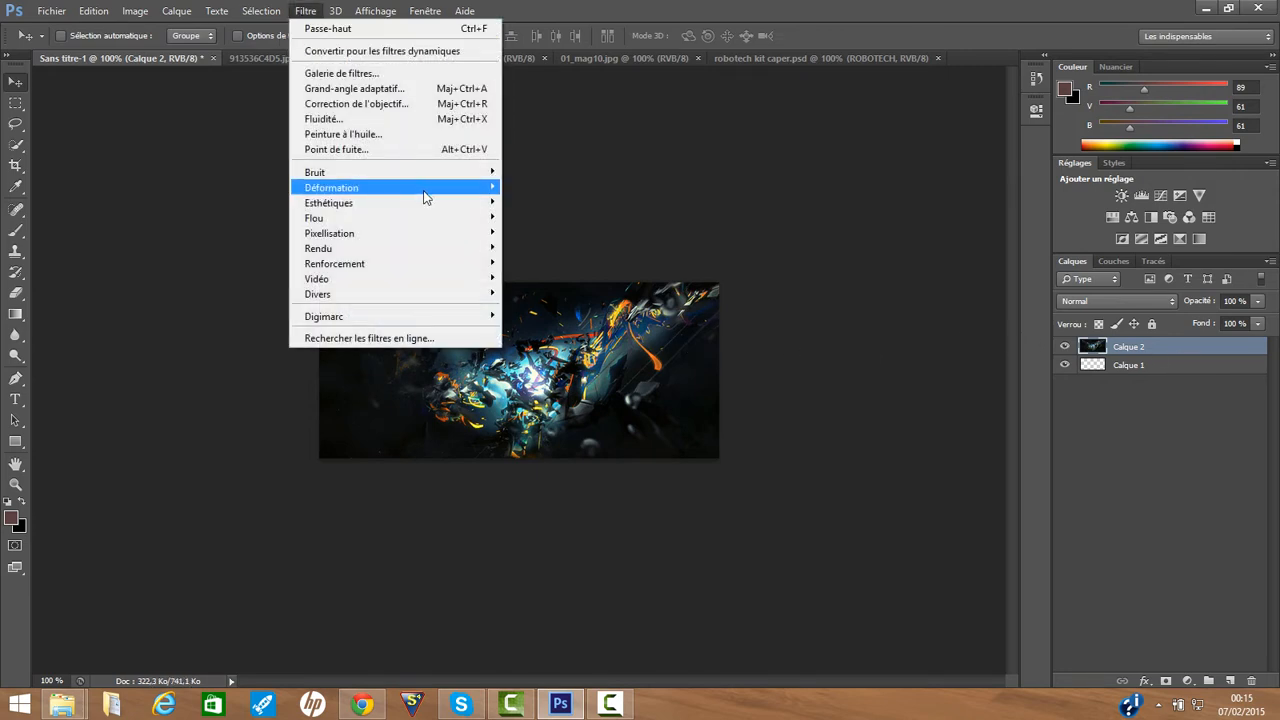
mouse_move(450, 221)
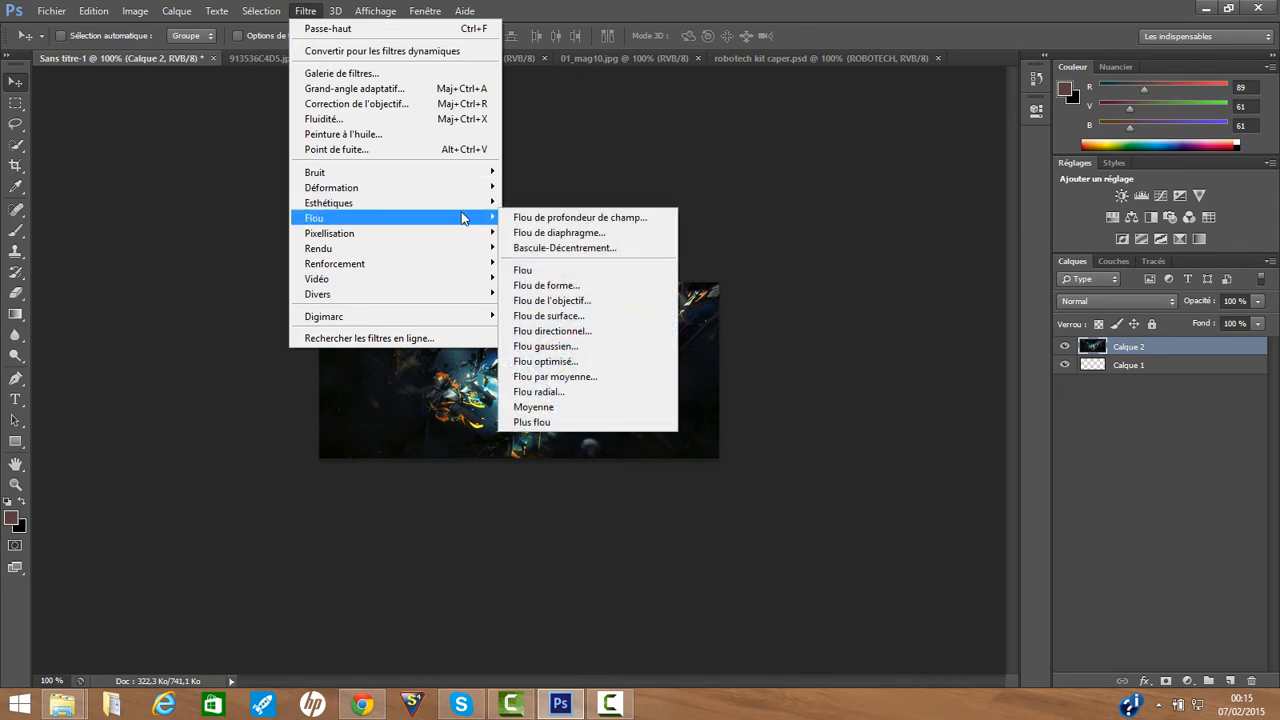
mouse_move(446, 177)
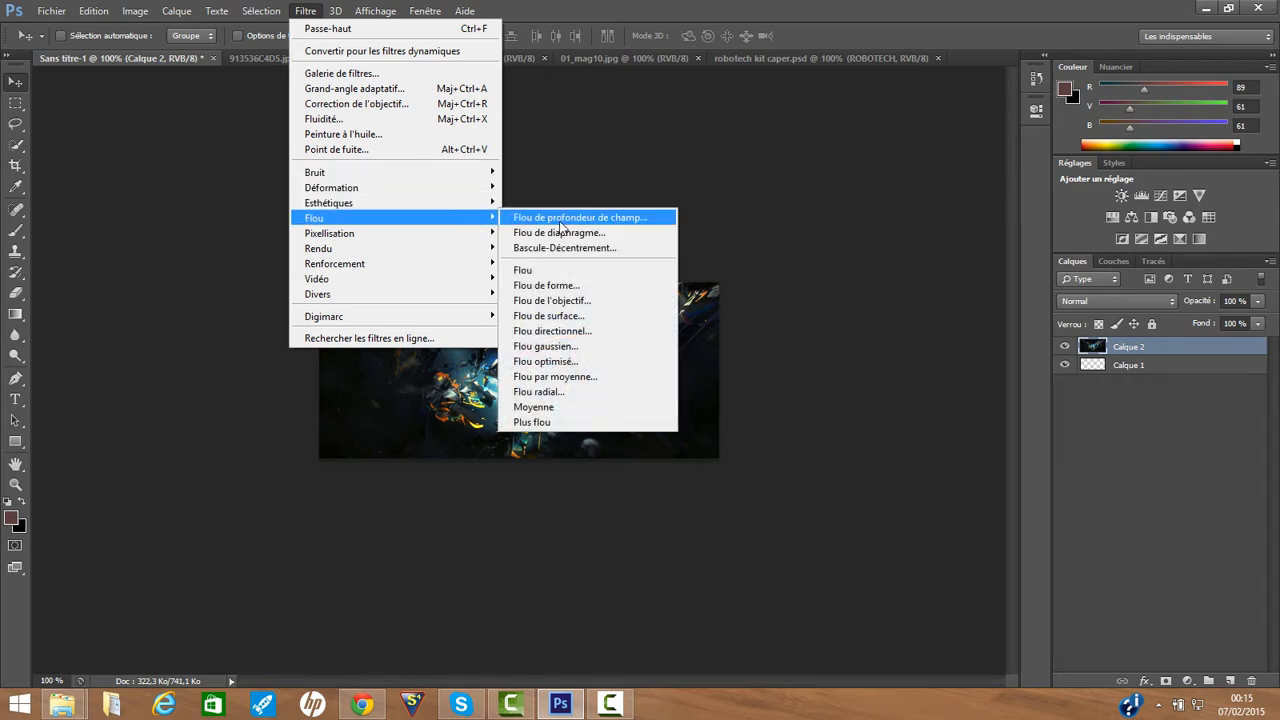
left_click(567, 348)
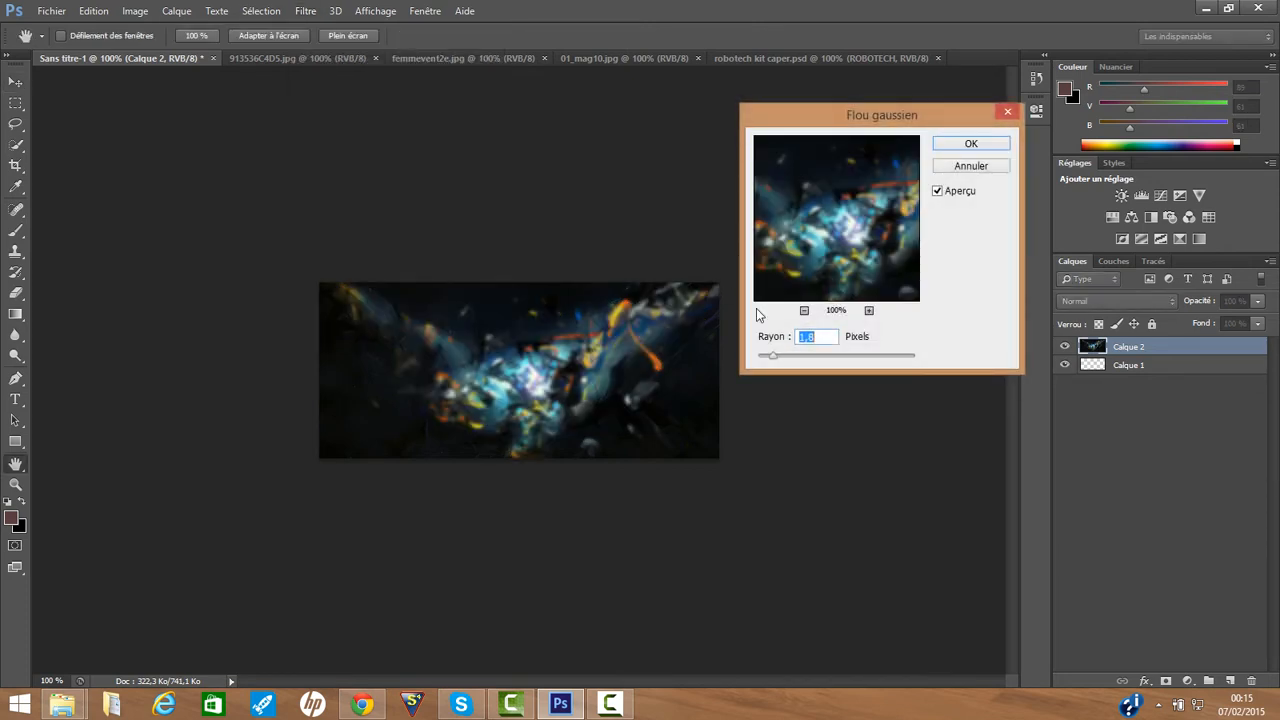
left_click(788, 357)
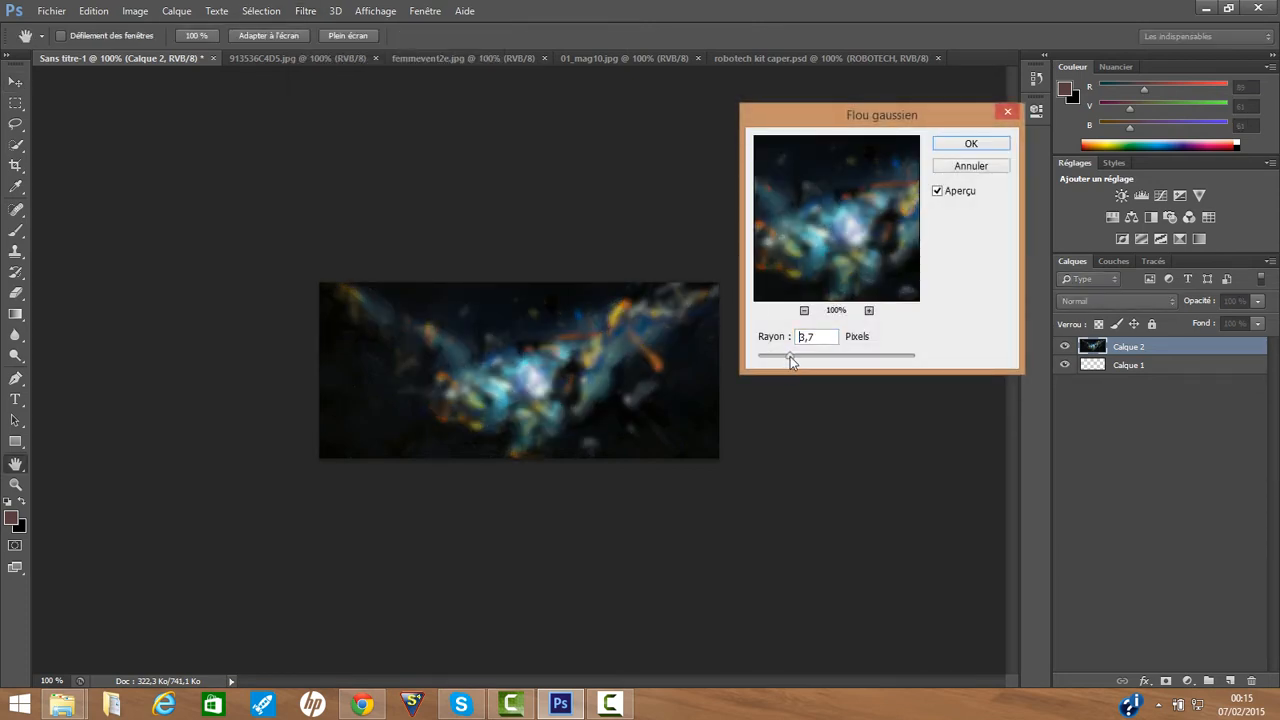
left_click_drag(790, 361, 791, 361)
left_click(958, 145)
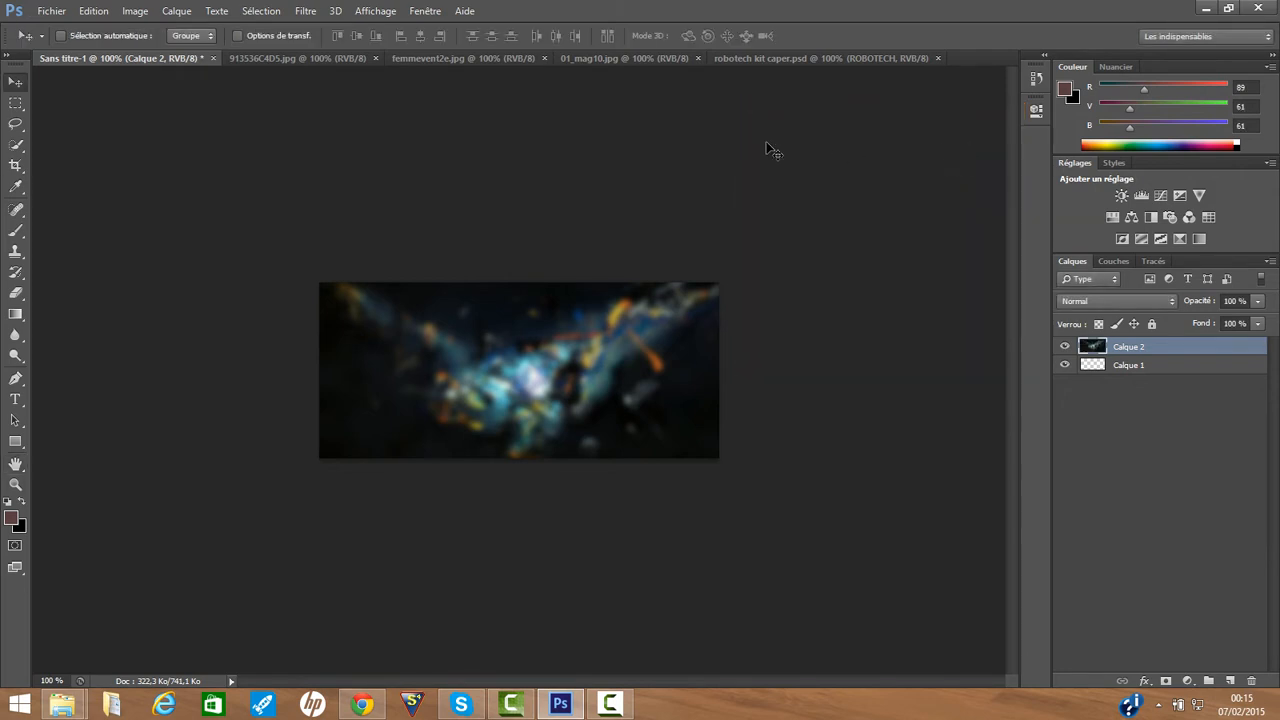
Step: Copy the woman image from femmevent2e.jpg into Sans titre-1 above the blurred background and scale it proportionally to 74%
left_click(472, 60)
left_click_drag(697, 268, 566, 385)
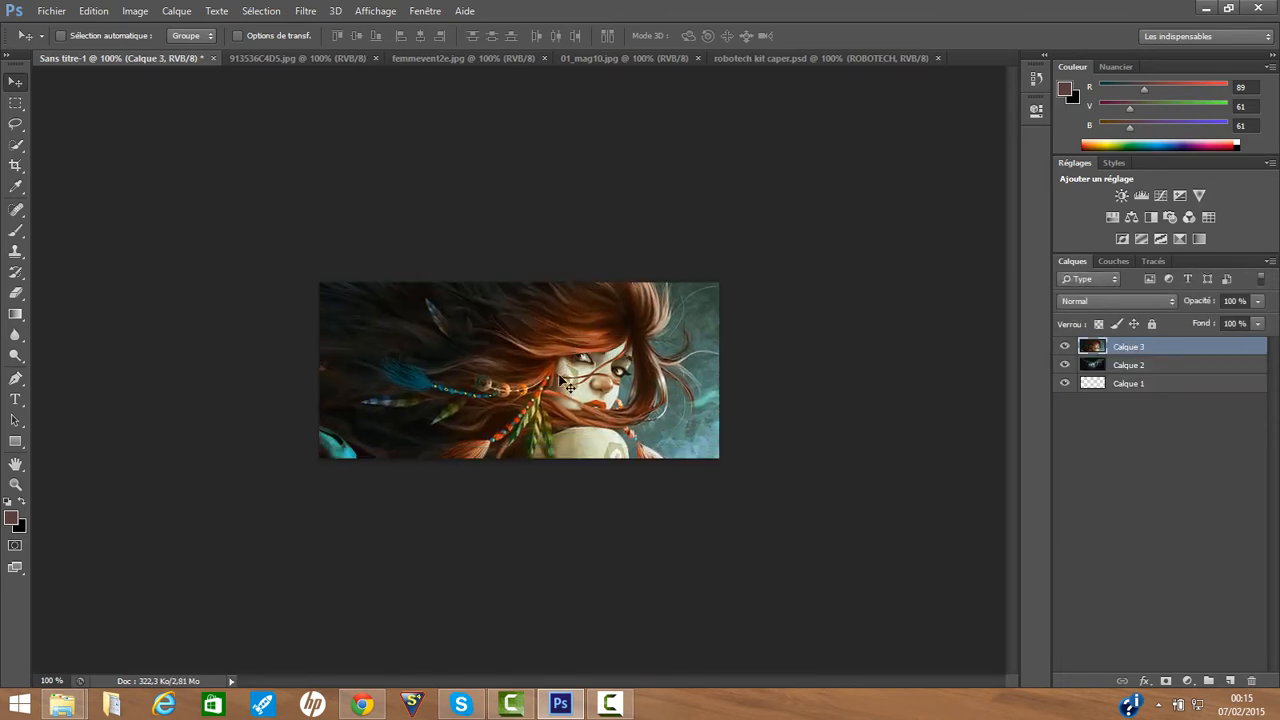
key("ctrl+t")
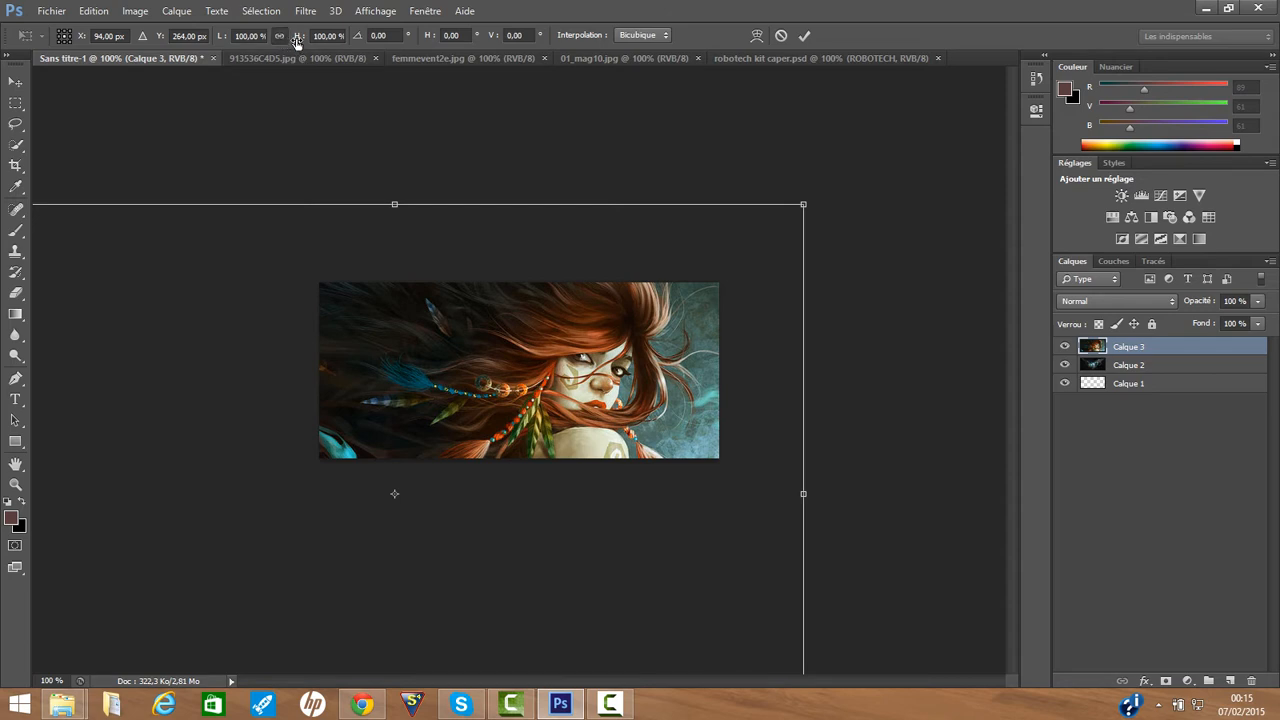
left_click_drag(296, 42, 280, 42)
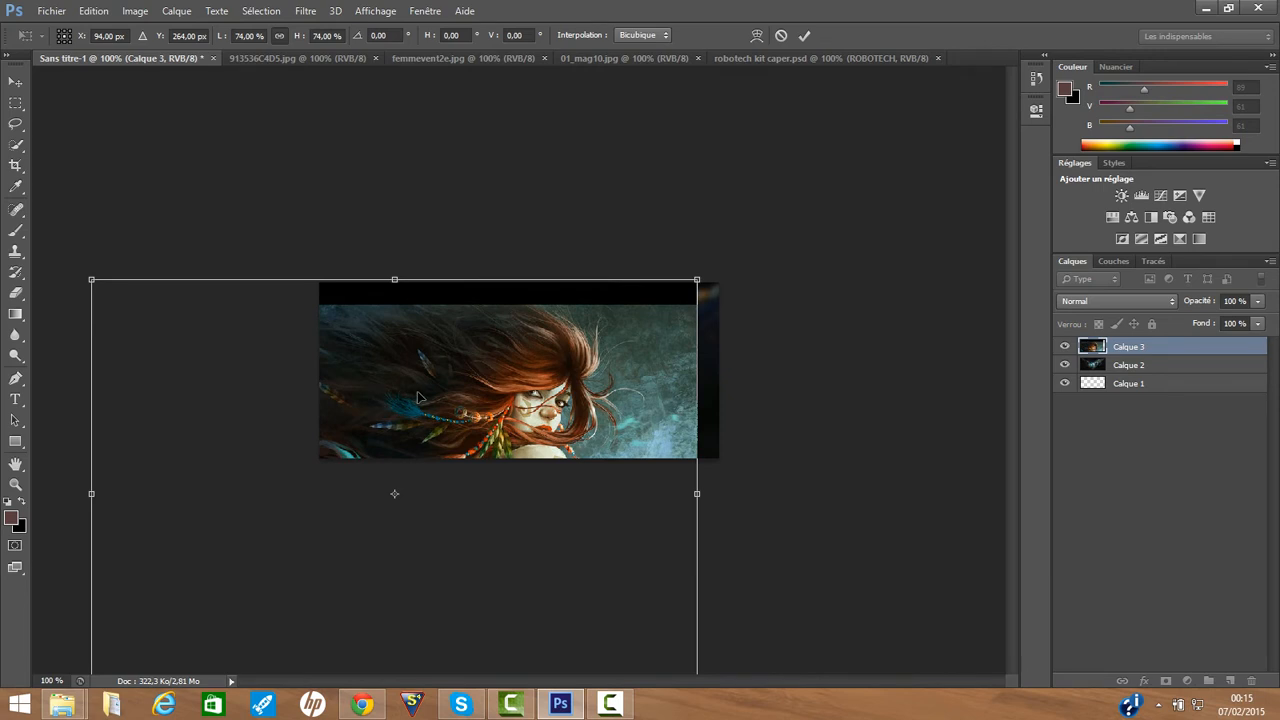
Step: Position the woman image over the canvas at X 134 px and Y 235 px, hiding its black border, and apply the transform
left_click_drag(418, 397, 448, 377)
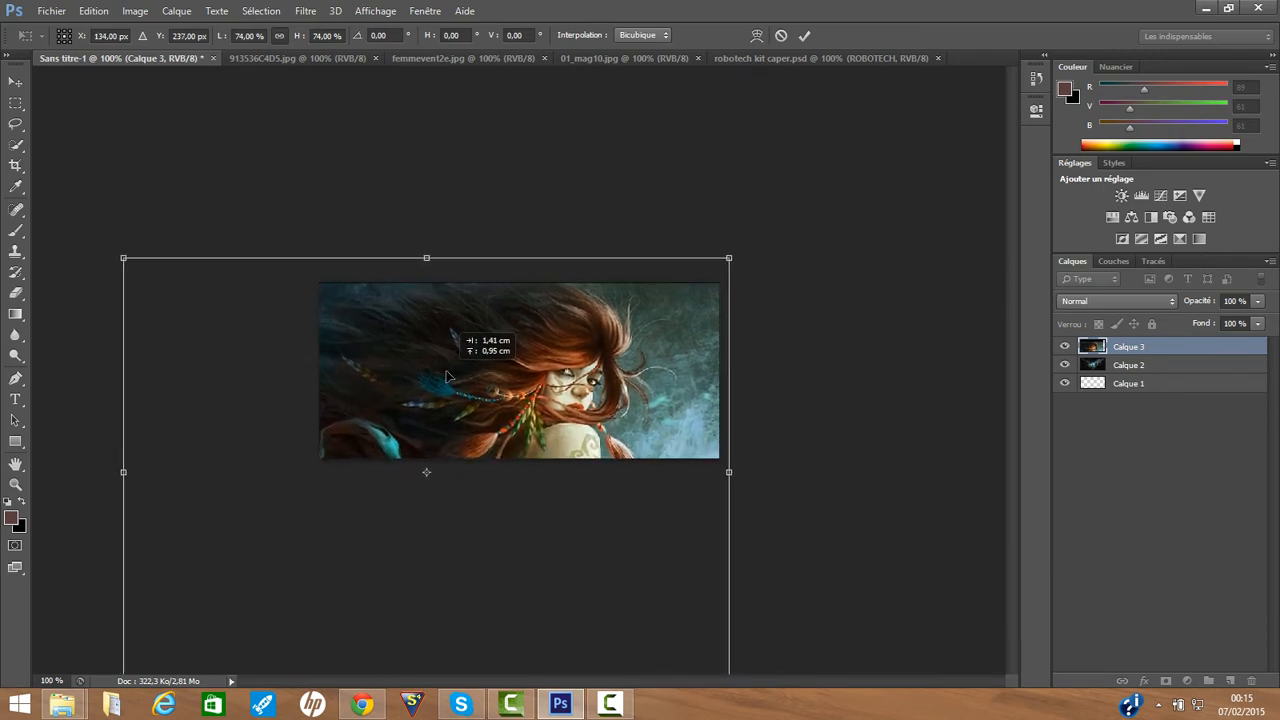
left_click_drag(448, 377, 448, 377)
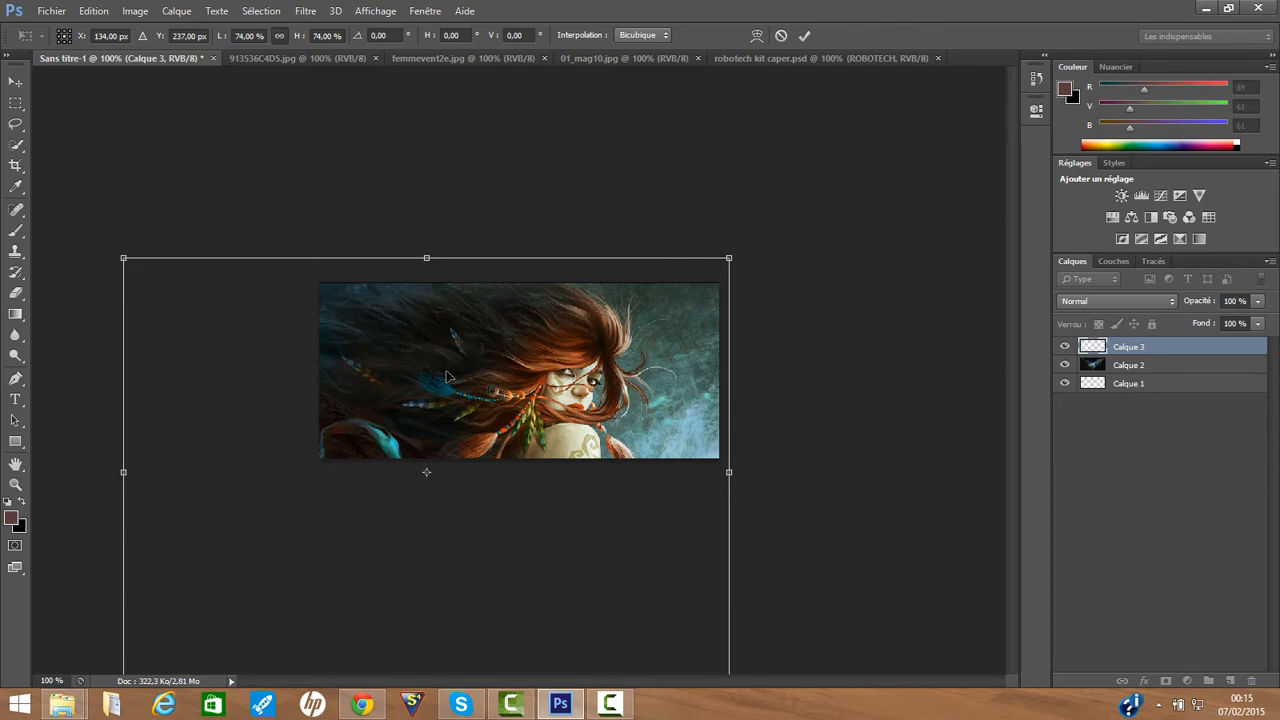
key("Up")
key("Up")
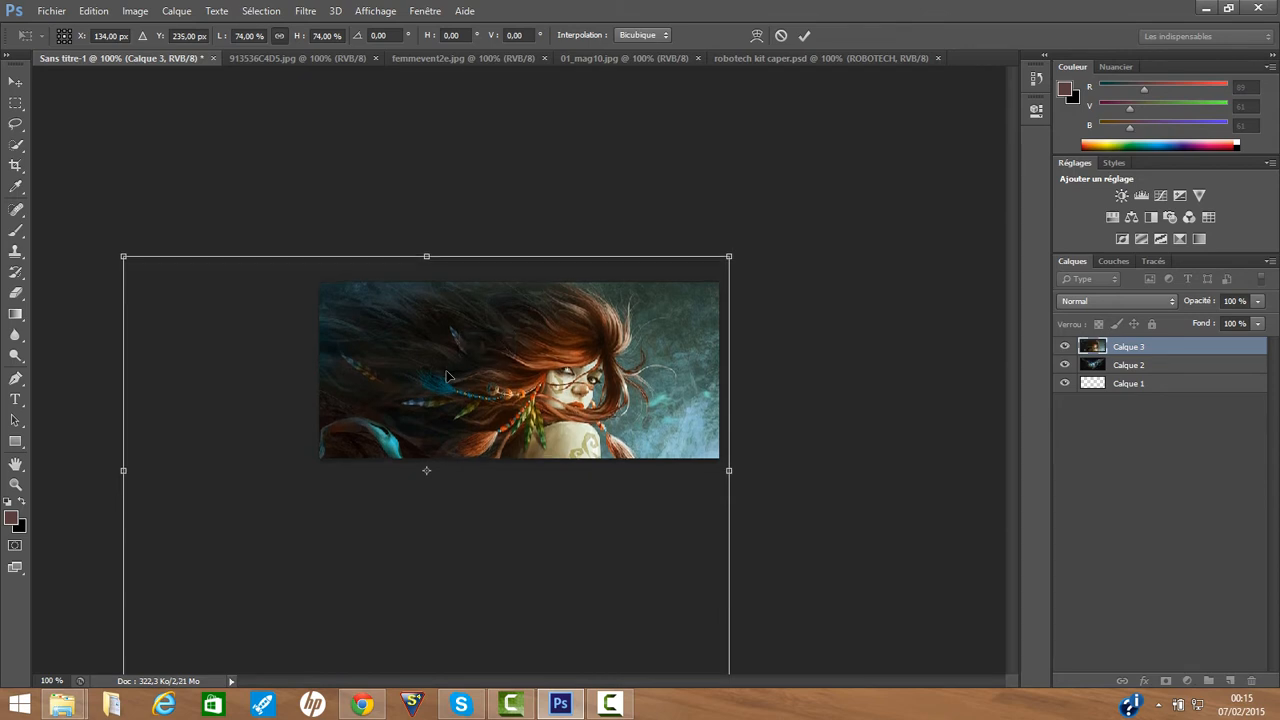
key("Return")
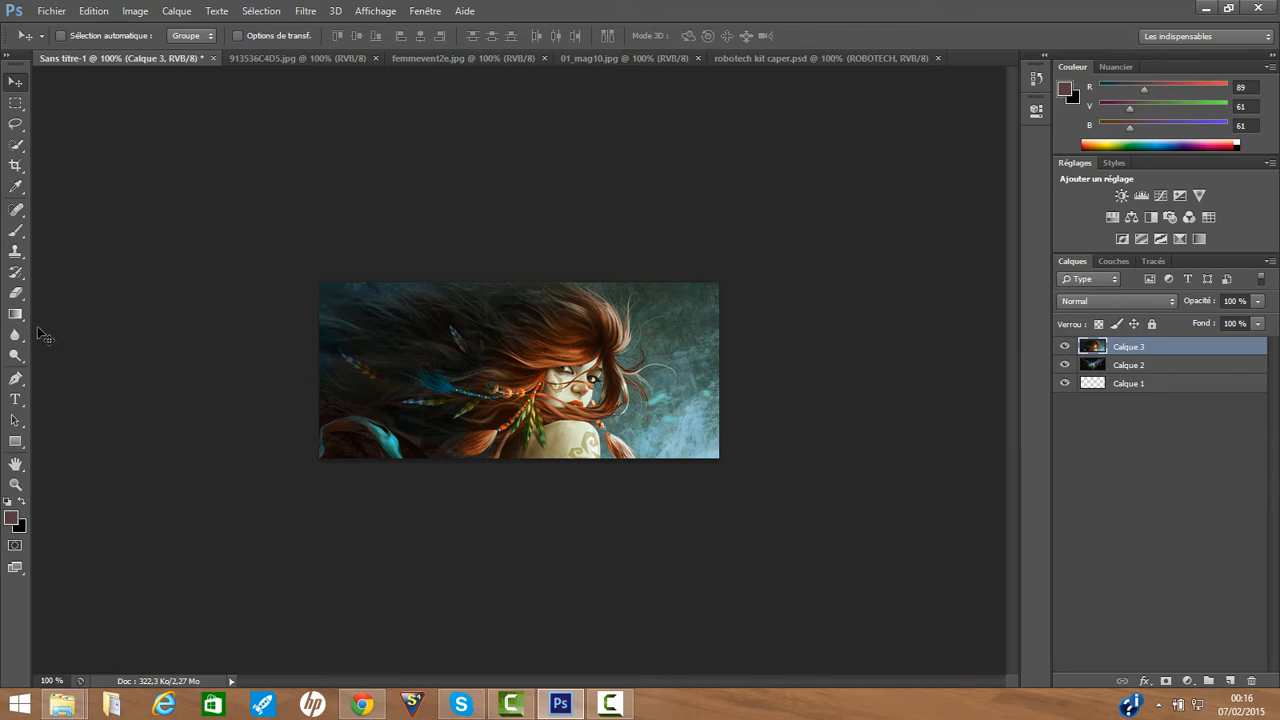
Step: Erase the background around the woman on Calque 3 with a soft 267 px eraser at 0% hardness
left_click(16, 292)
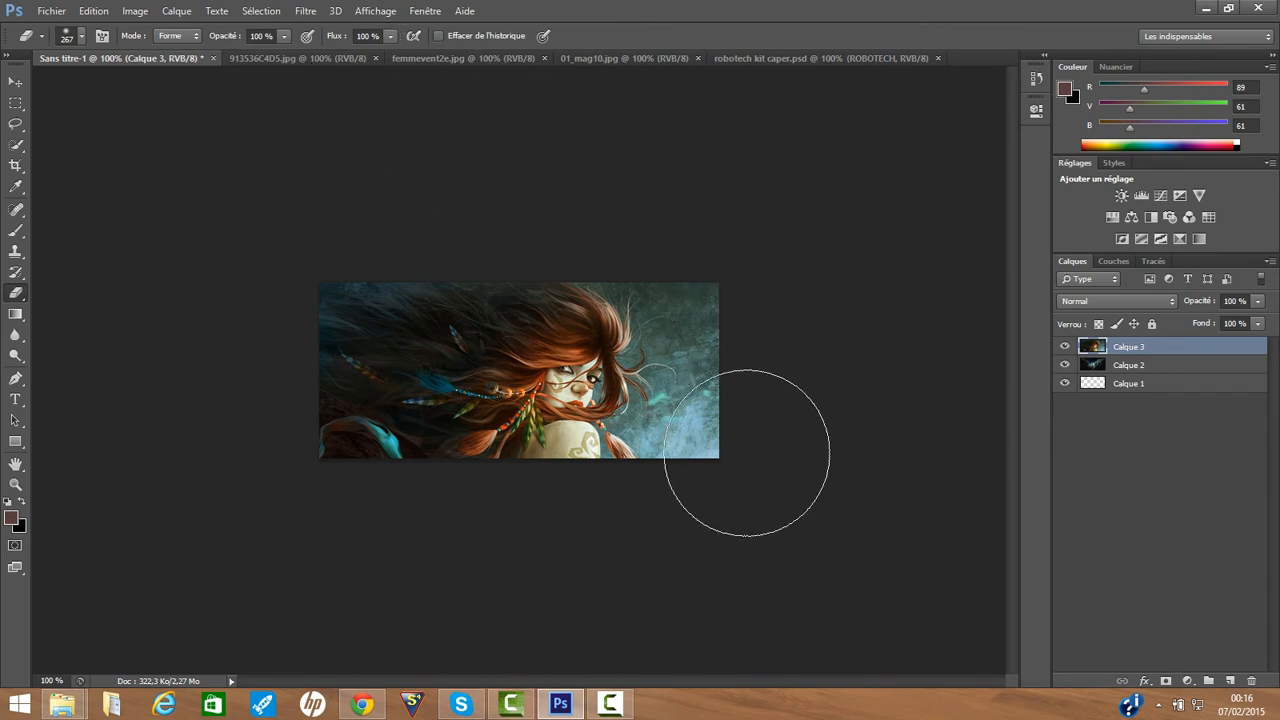
mouse_move(746, 457)
left_mouse_down()
mouse_move(771, 417)
mouse_move(774, 311)
mouse_move(751, 266)
mouse_move(637, 377)
left_mouse_up()
right_click(526, 398)
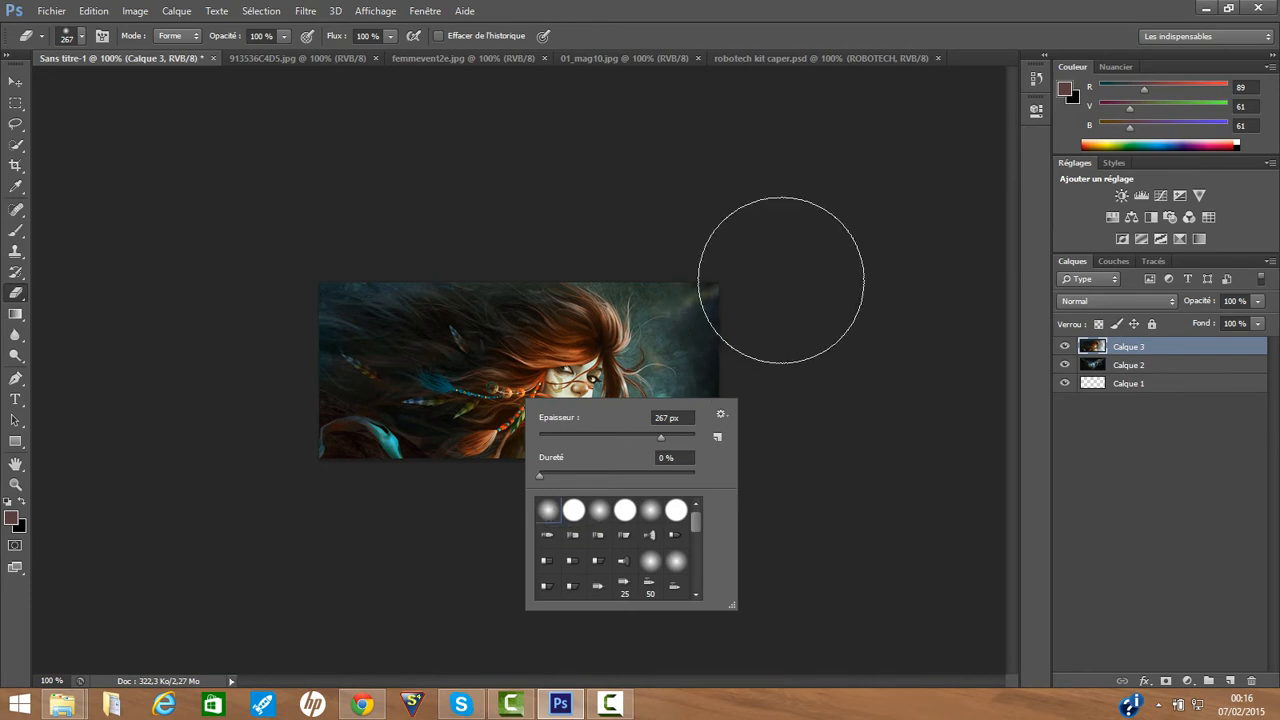
mouse_move(769, 281)
left_mouse_down()
mouse_move(670, 204)
mouse_move(692, 215)
mouse_move(766, 343)
mouse_move(728, 473)
mouse_move(697, 464)
mouse_move(726, 460)
mouse_move(711, 445)
mouse_move(779, 480)
mouse_move(724, 448)
mouse_move(726, 345)
mouse_move(710, 305)
mouse_move(532, 197)
mouse_move(443, 219)
mouse_move(349, 199)
mouse_move(280, 257)
mouse_move(360, 435)
mouse_move(380, 440)
mouse_move(403, 491)
mouse_move(229, 575)
mouse_move(186, 548)
mouse_move(418, 451)
mouse_move(375, 446)
mouse_move(396, 420)
mouse_move(322, 487)
mouse_move(255, 474)
left_mouse_up()
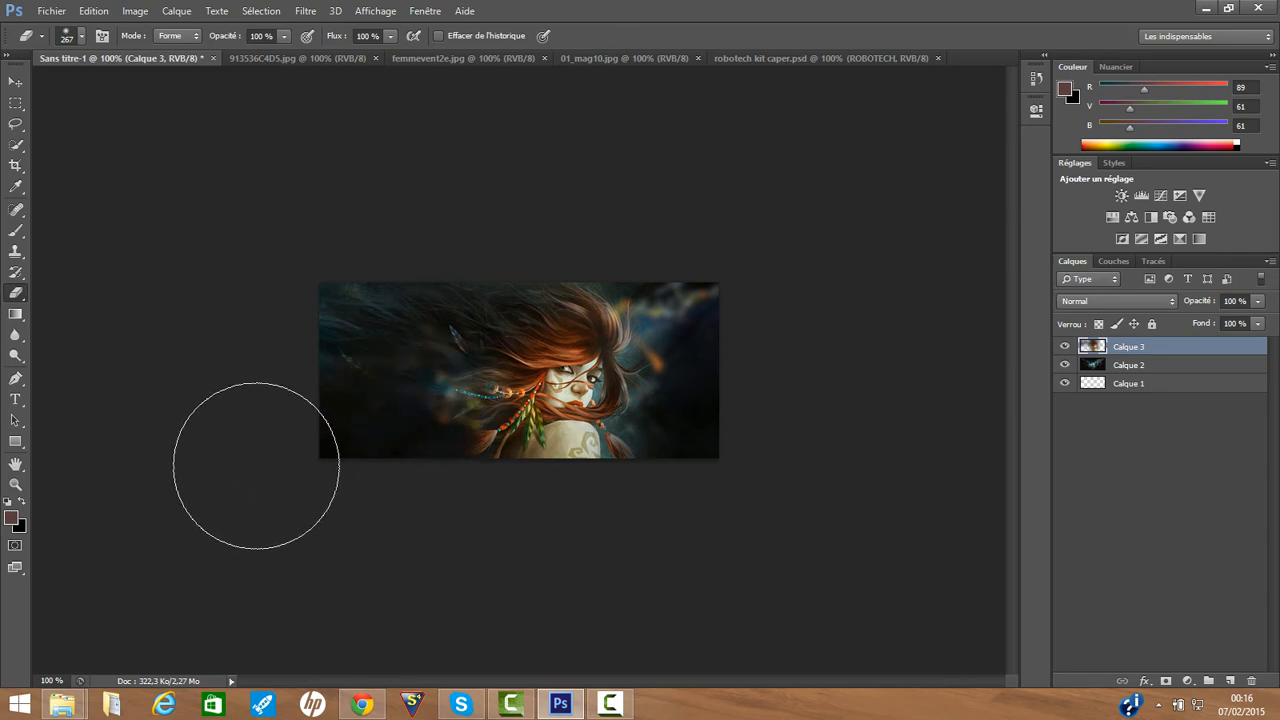
Step: Rework the erasing around the woman's hair on the image's left side, stepping back the strokes that remove too much
left_click(94, 10)
left_click(125, 47)
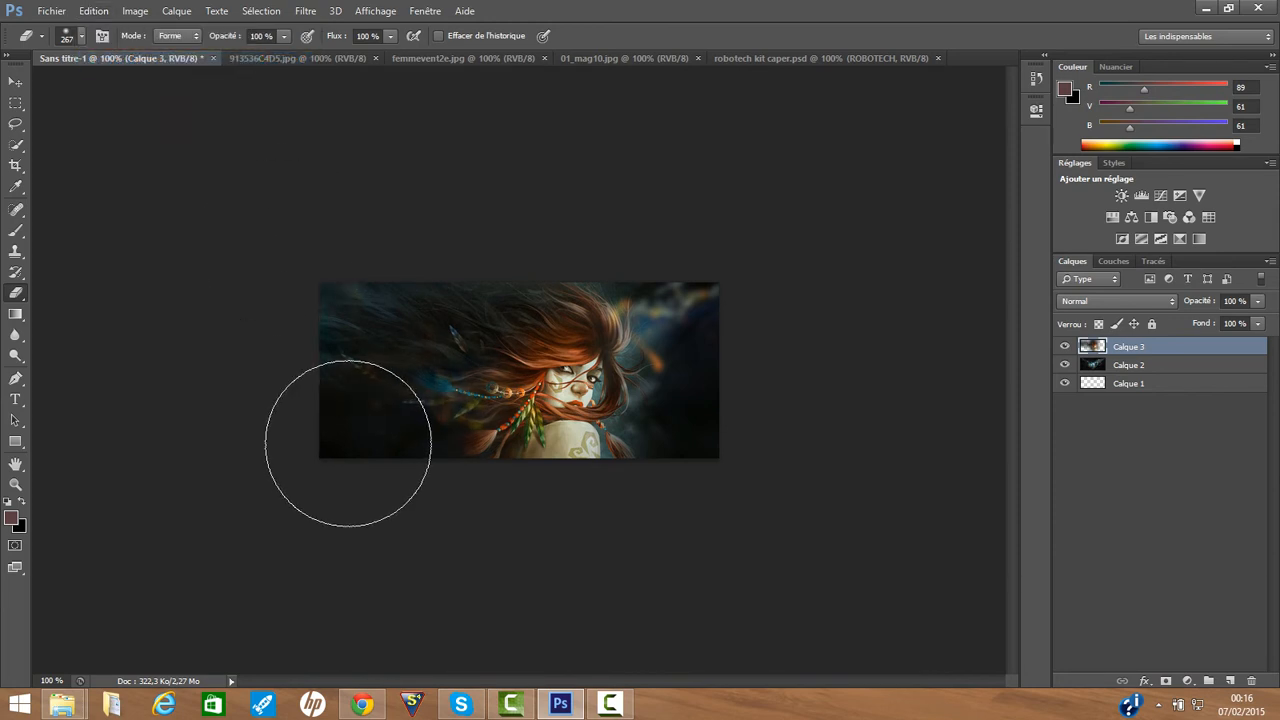
left_click(411, 450)
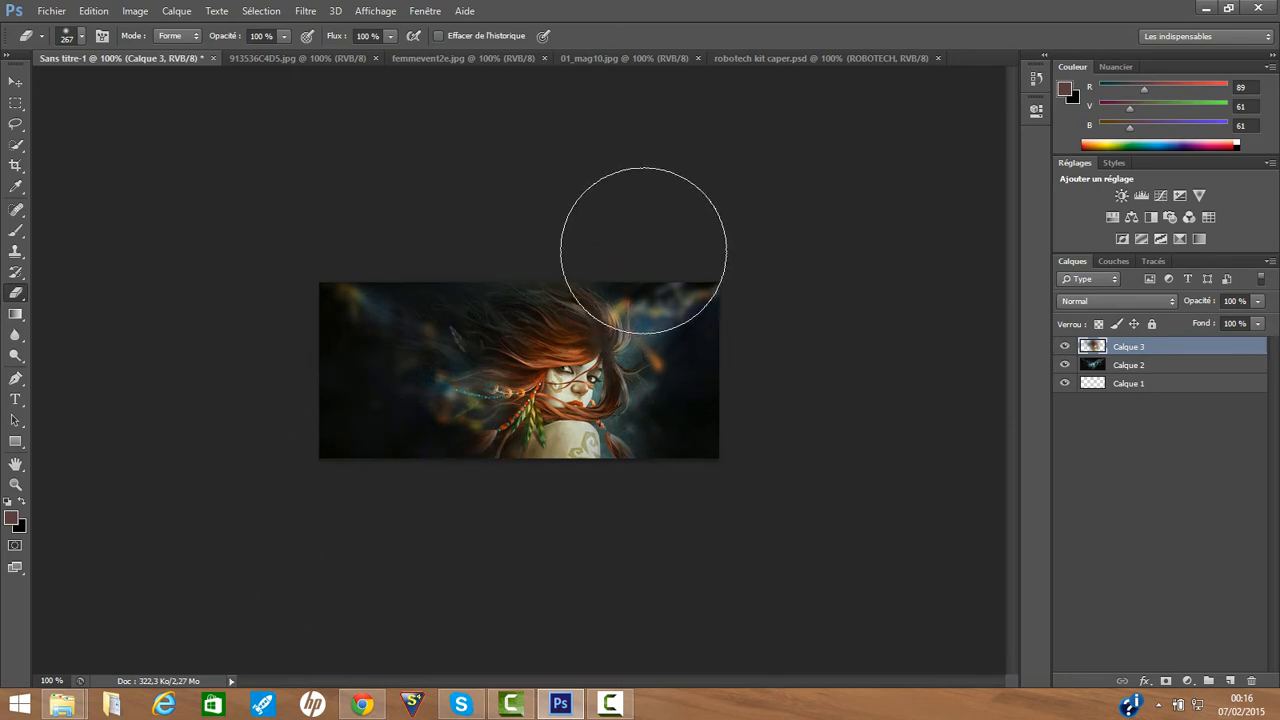
left_click(101, 14)
left_click(129, 58)
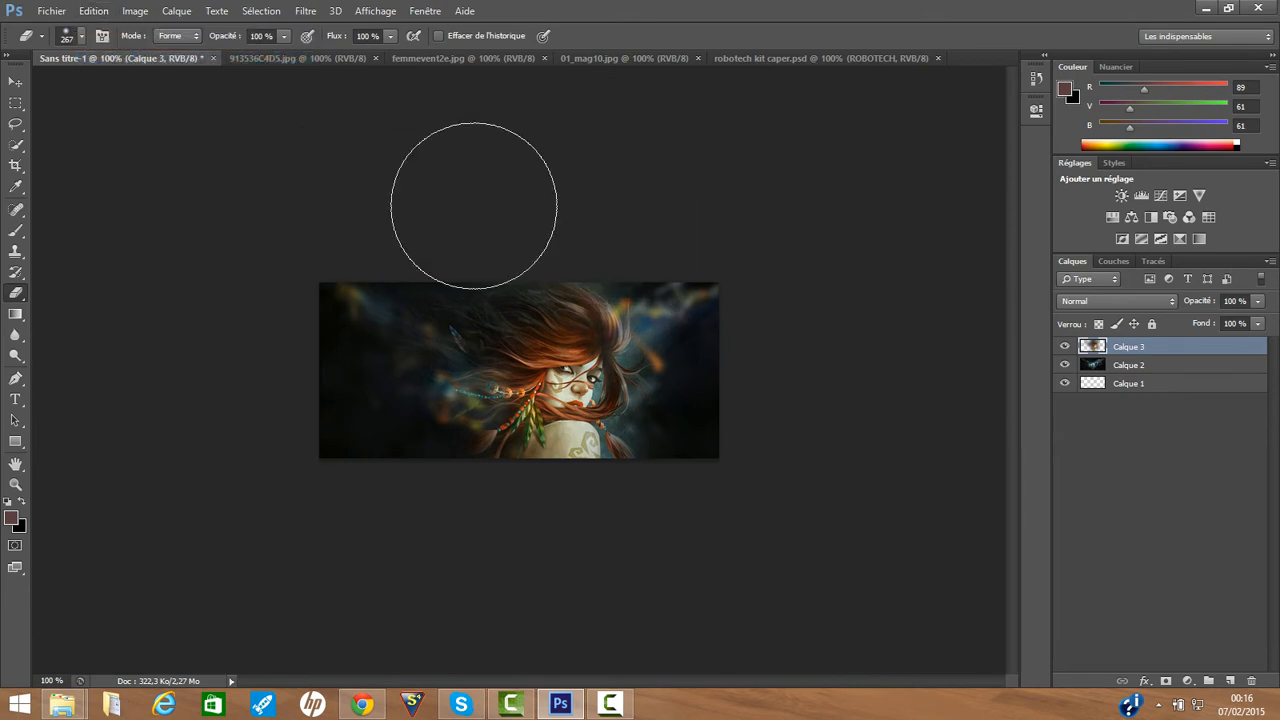
Step: Duplicate the woman layer Calque 3 within the Sans titre-1 document
right_click(1209, 346)
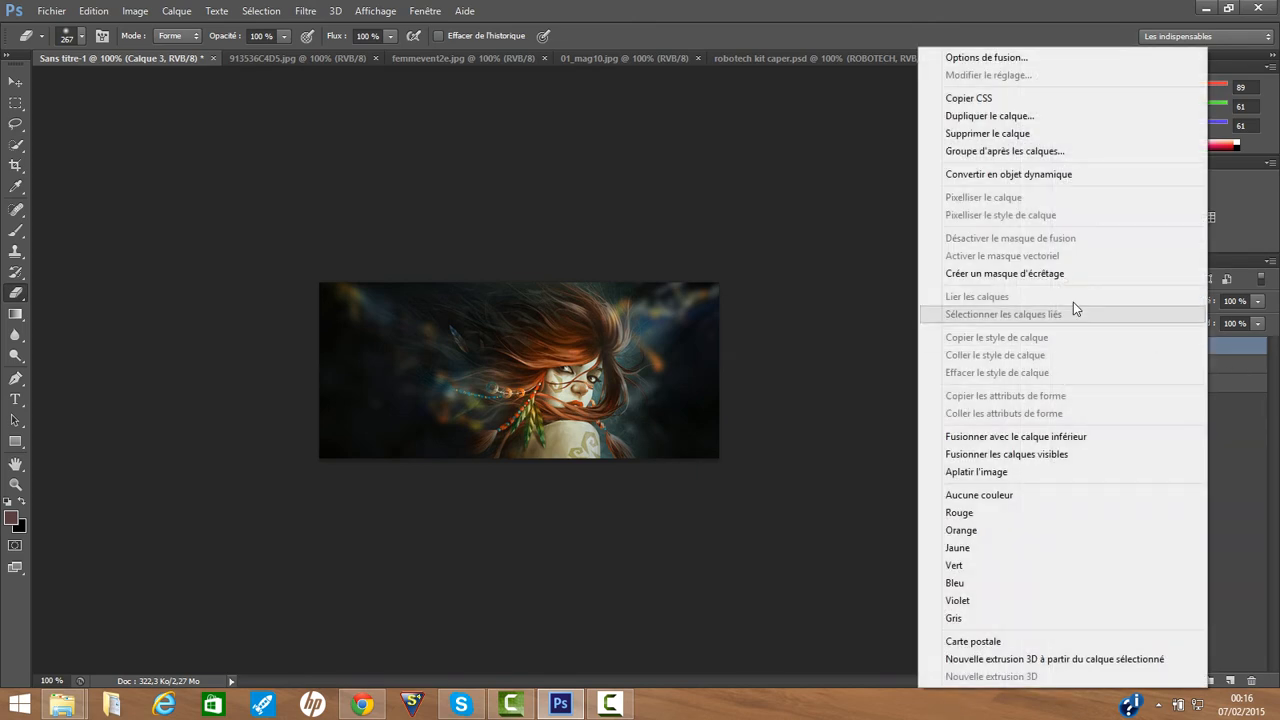
left_click(990, 116)
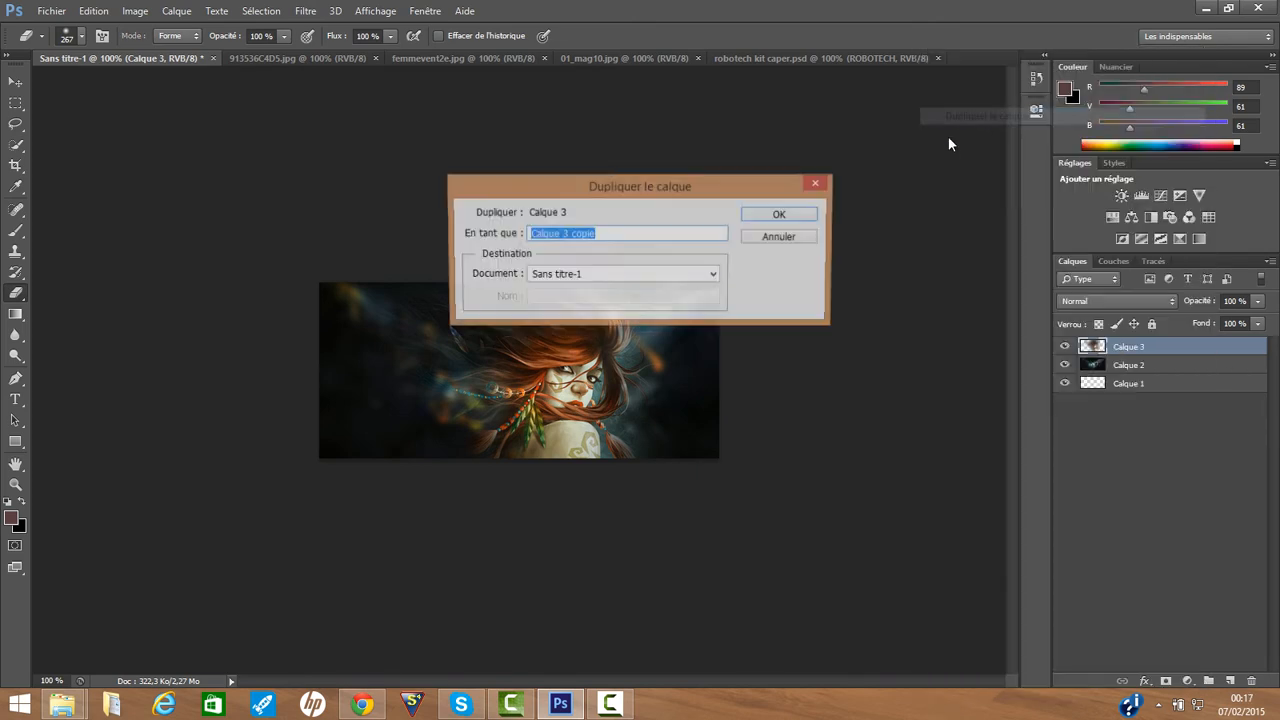
left_click(800, 218)
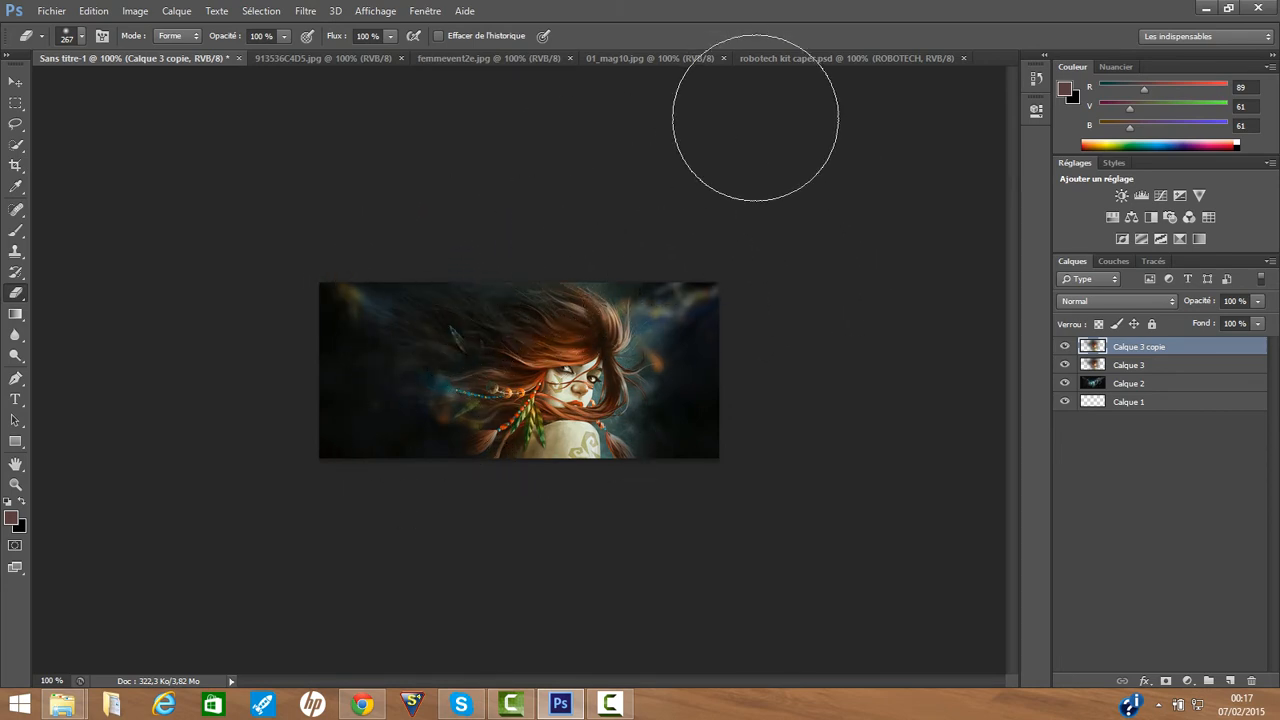
Step: Add an empty layer directly above the background layer Calque 2
left_click(1142, 387)
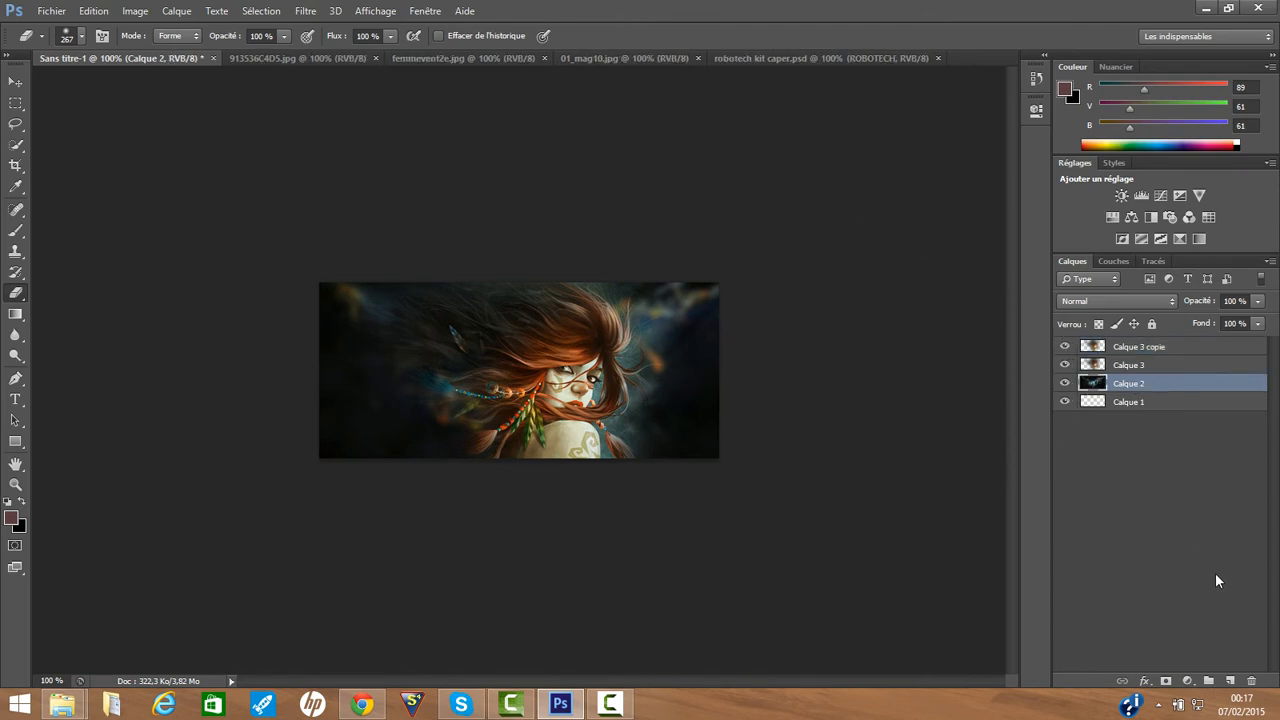
left_click(1230, 681)
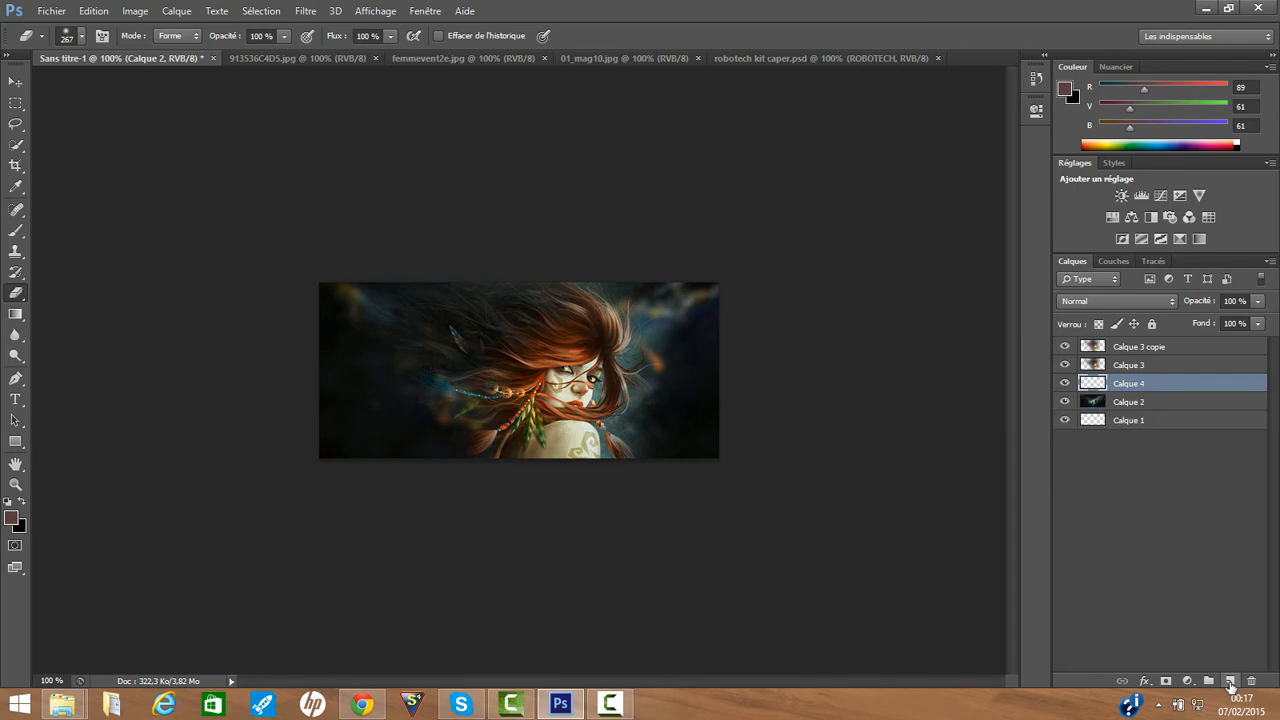
left_click(620, 708)
left_click(620, 708)
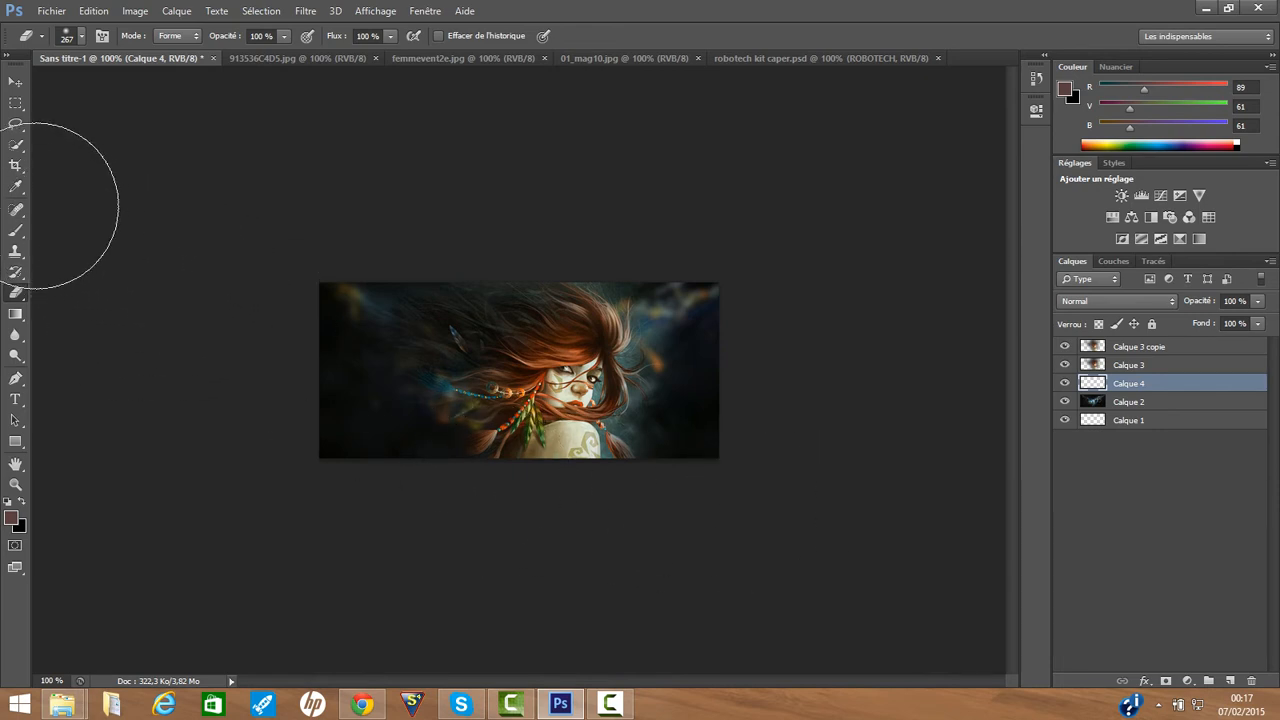
Step: Paint white light behind the woman with a soft 370 px brush at 0% hardness and set that layer's opacity to 55%
left_click(17, 233)
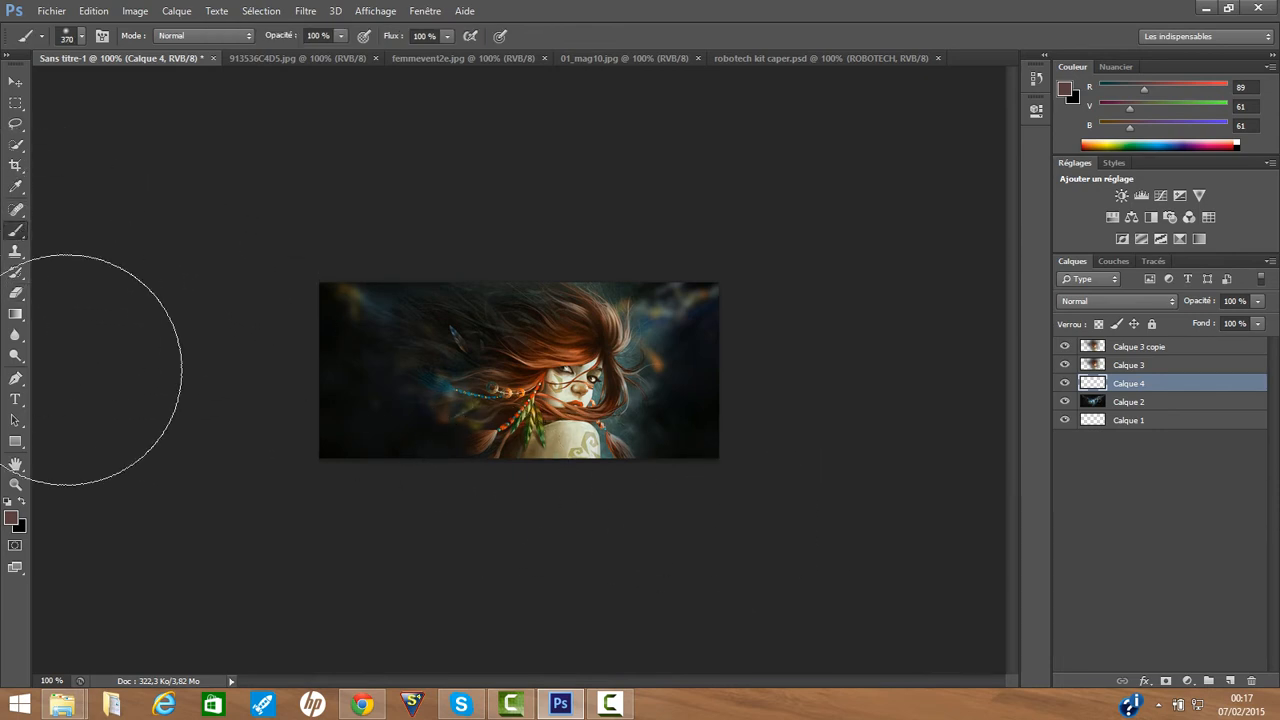
left_click(8, 503)
key("x")
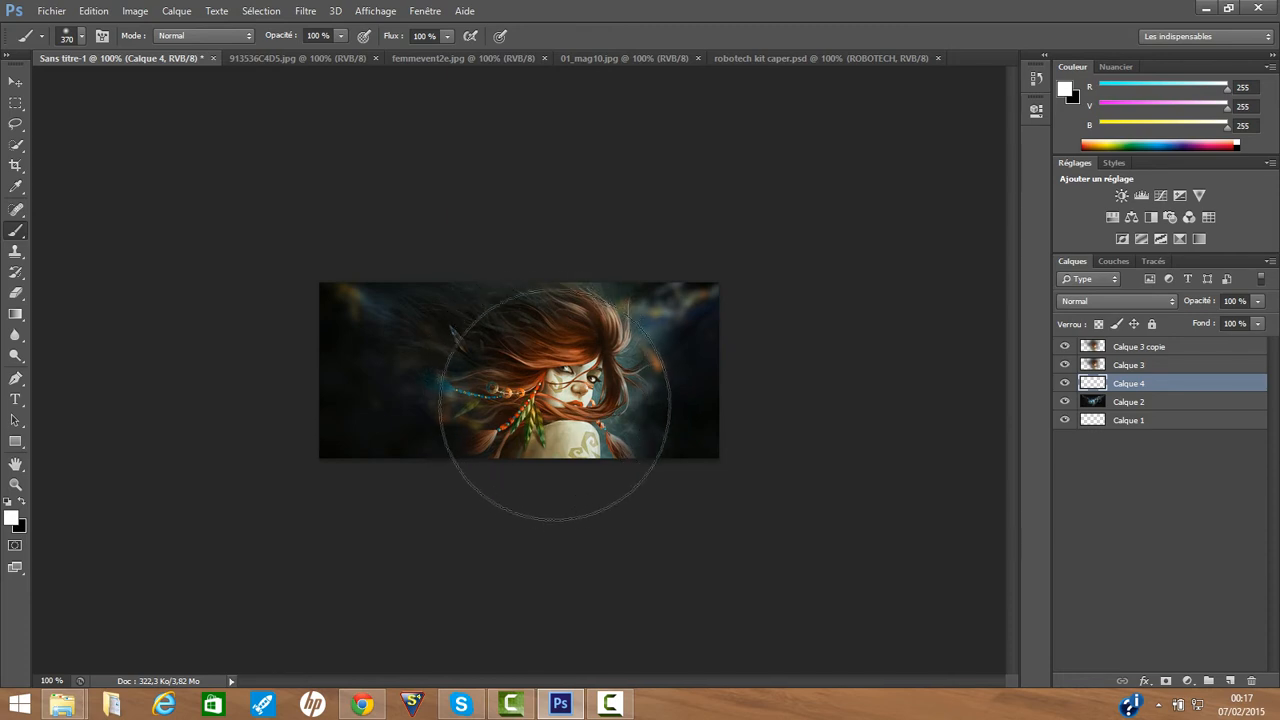
left_click(15, 80)
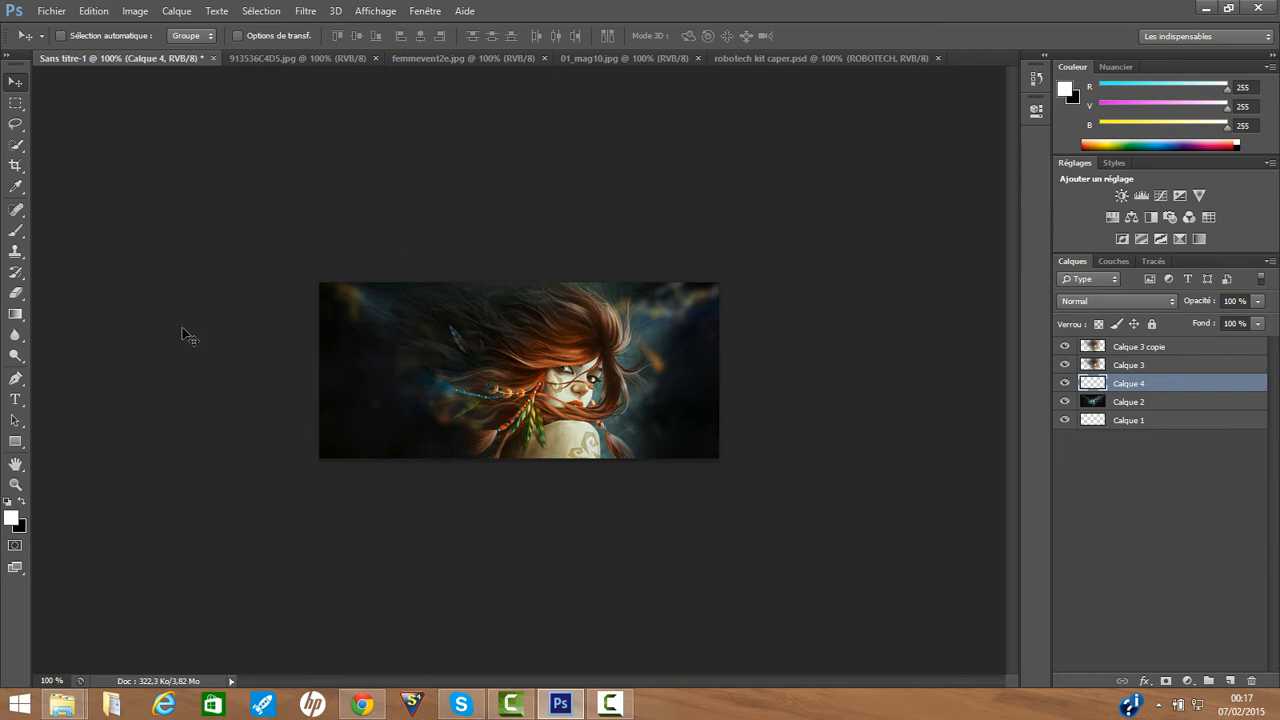
left_click(16, 230)
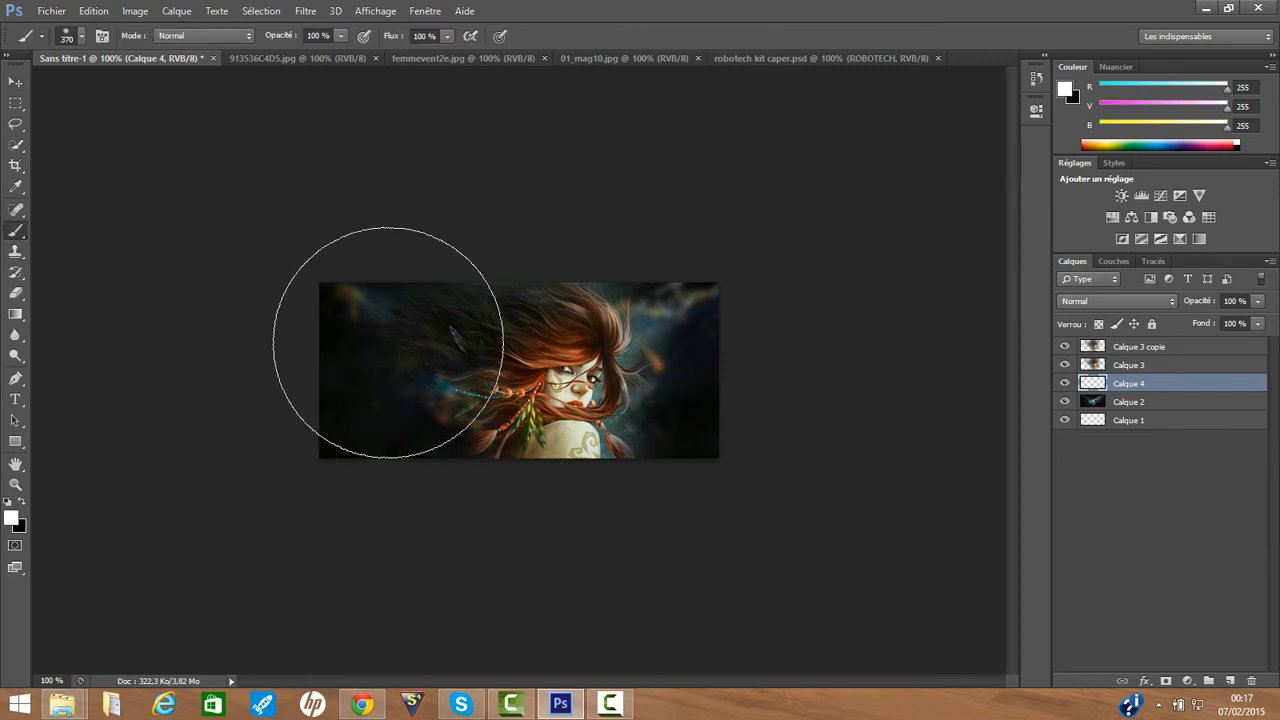
right_click(512, 361)
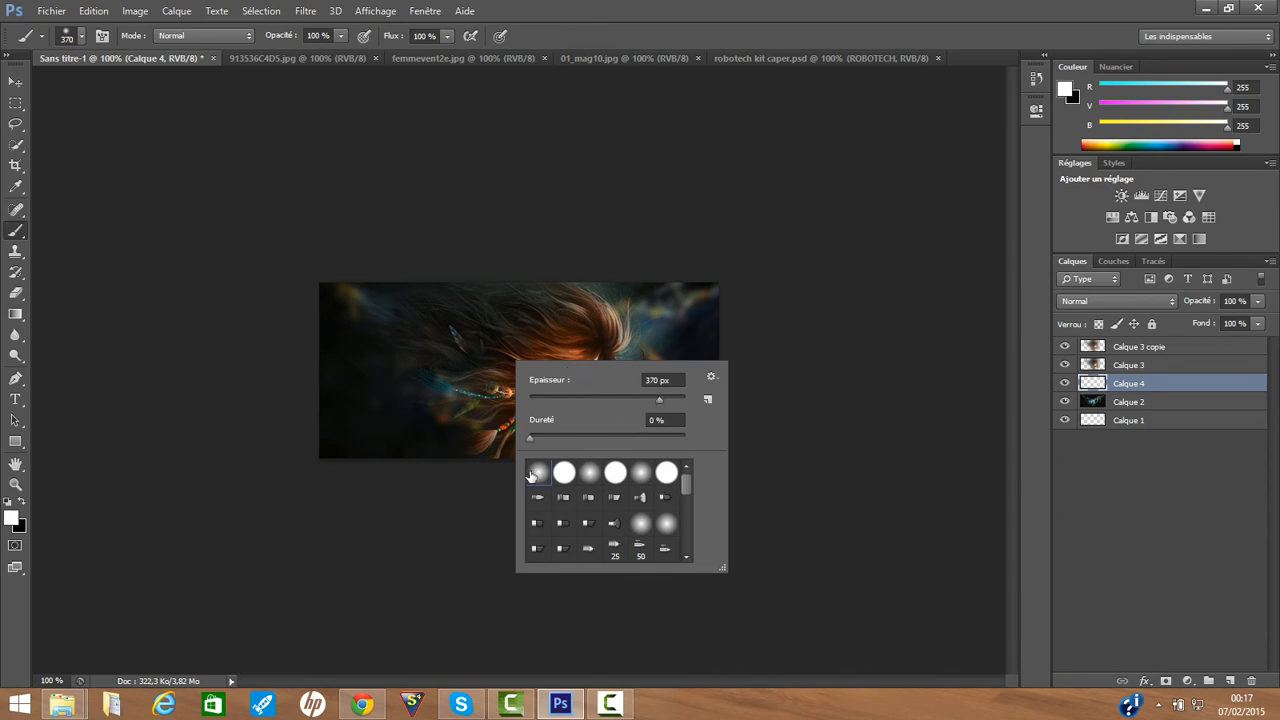
left_click(200, 577)
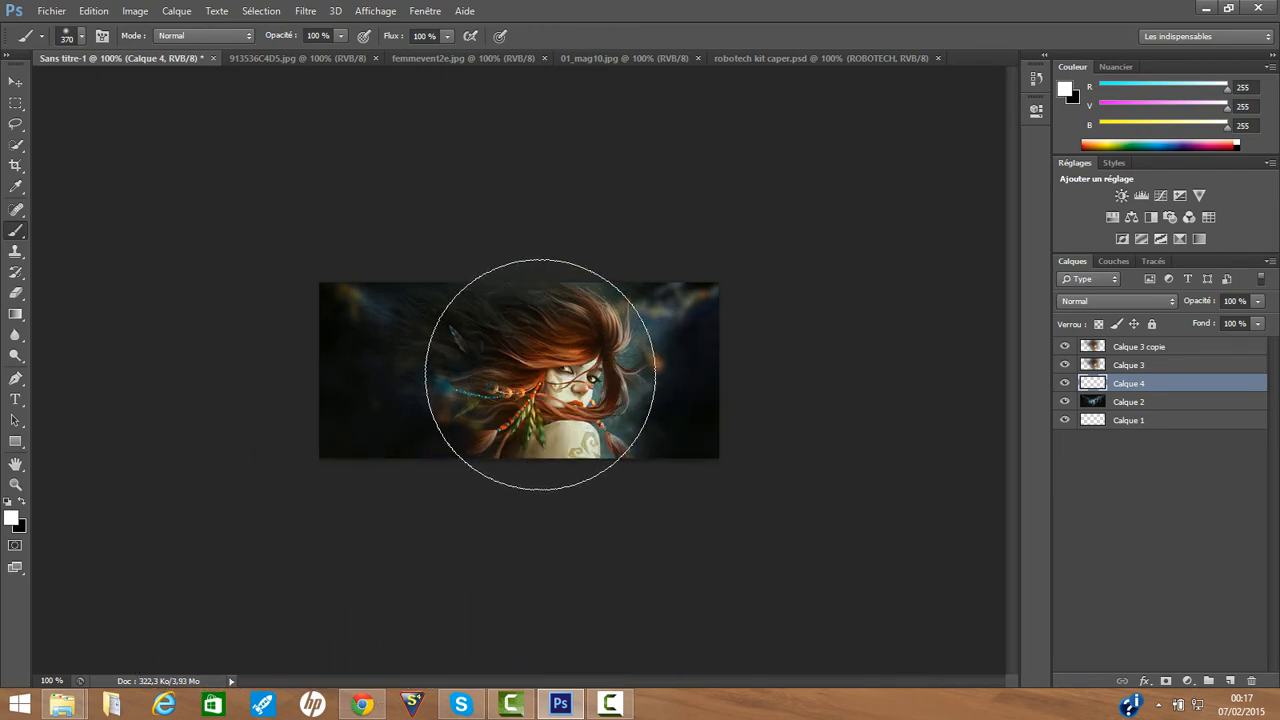
left_click(540, 374)
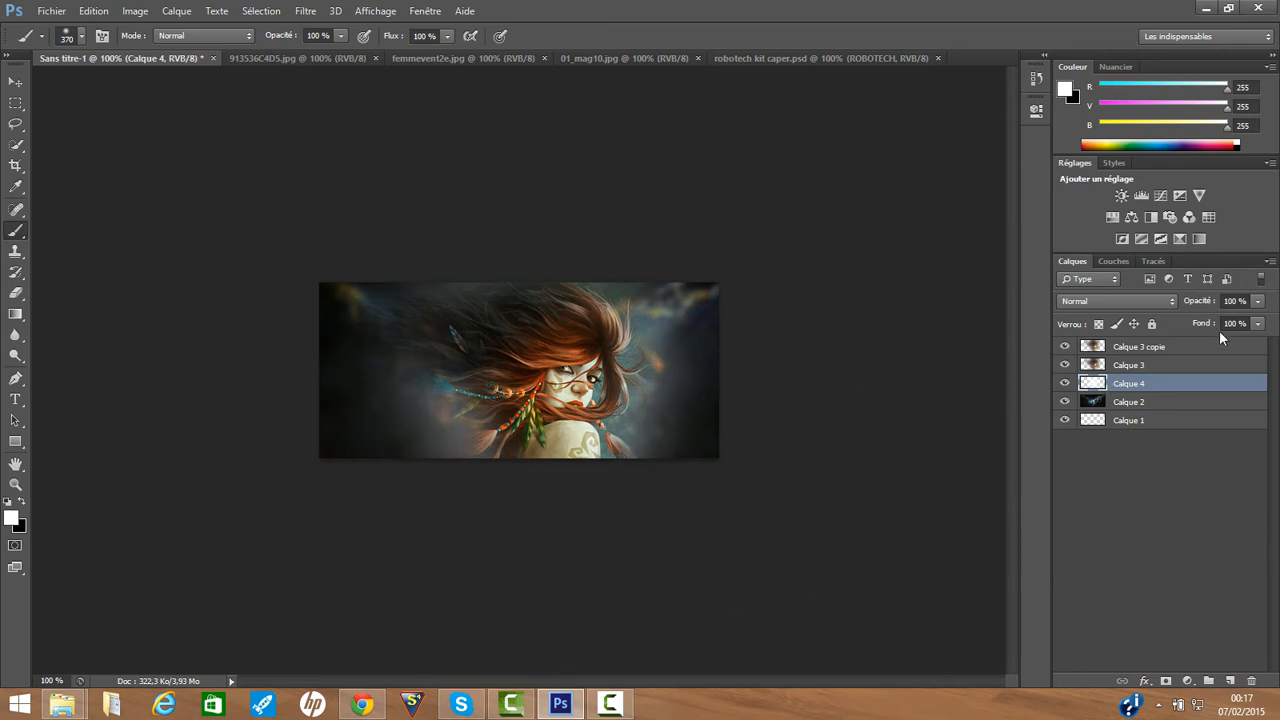
left_click(1258, 302)
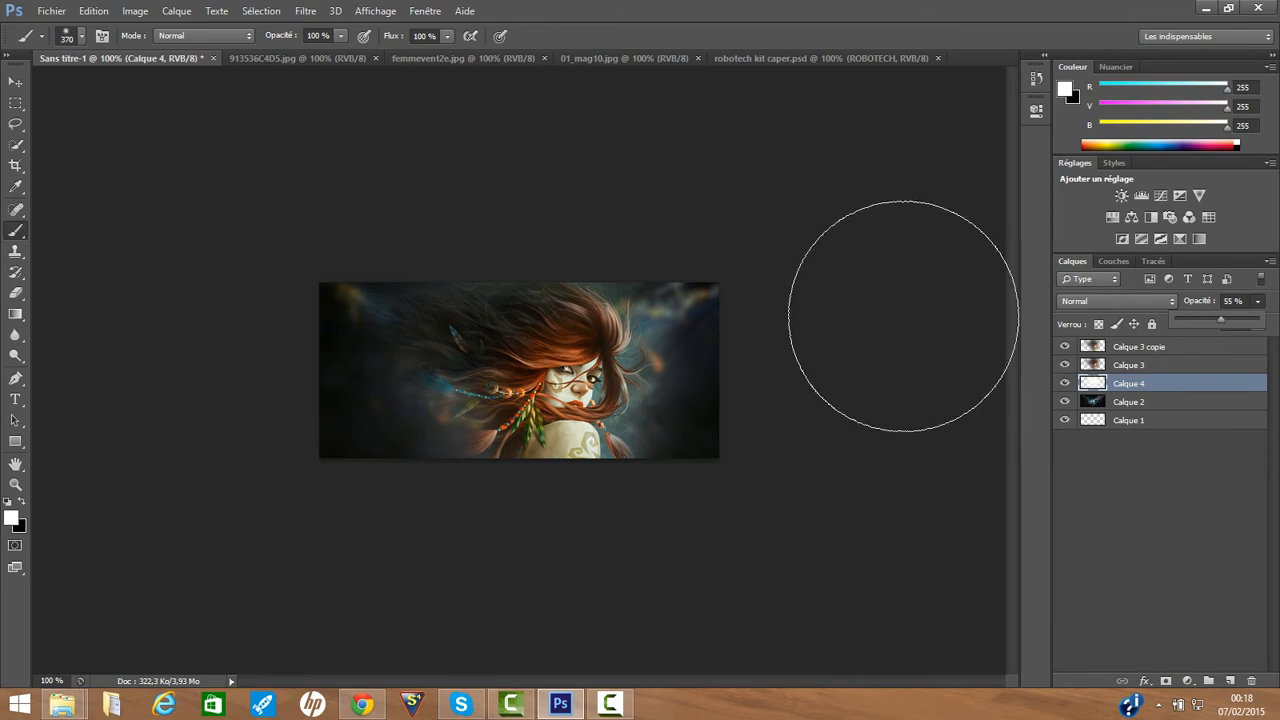
Step: Add a gradient map adjustment above Calque 3 copie using the "Violet, orange" preset
left_click(1178, 345)
left_click(1179, 347)
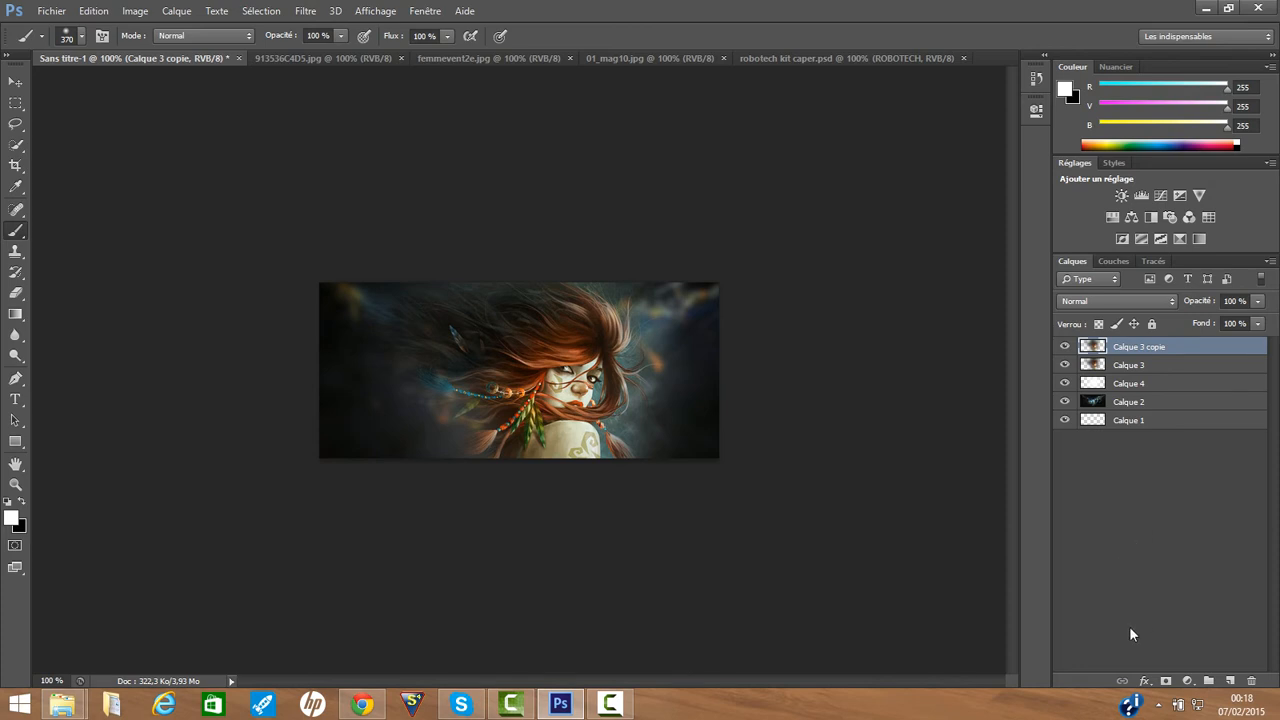
left_click(1188, 681)
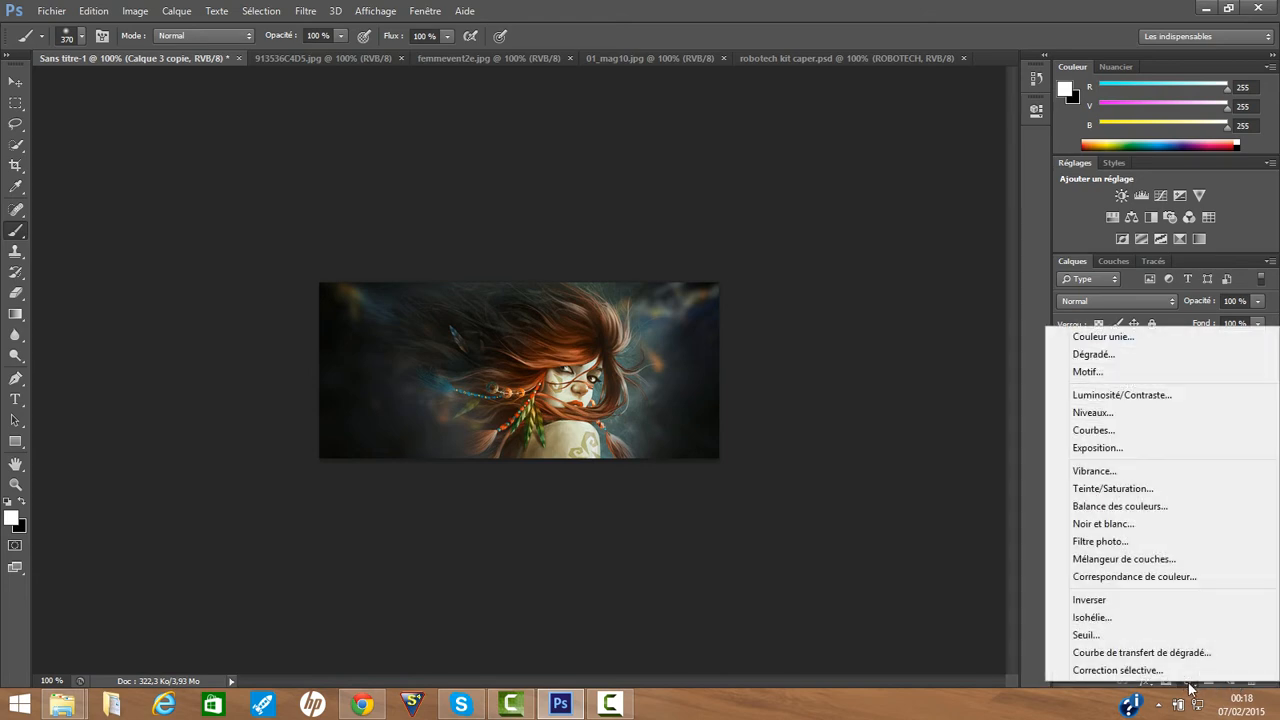
left_click(1131, 653)
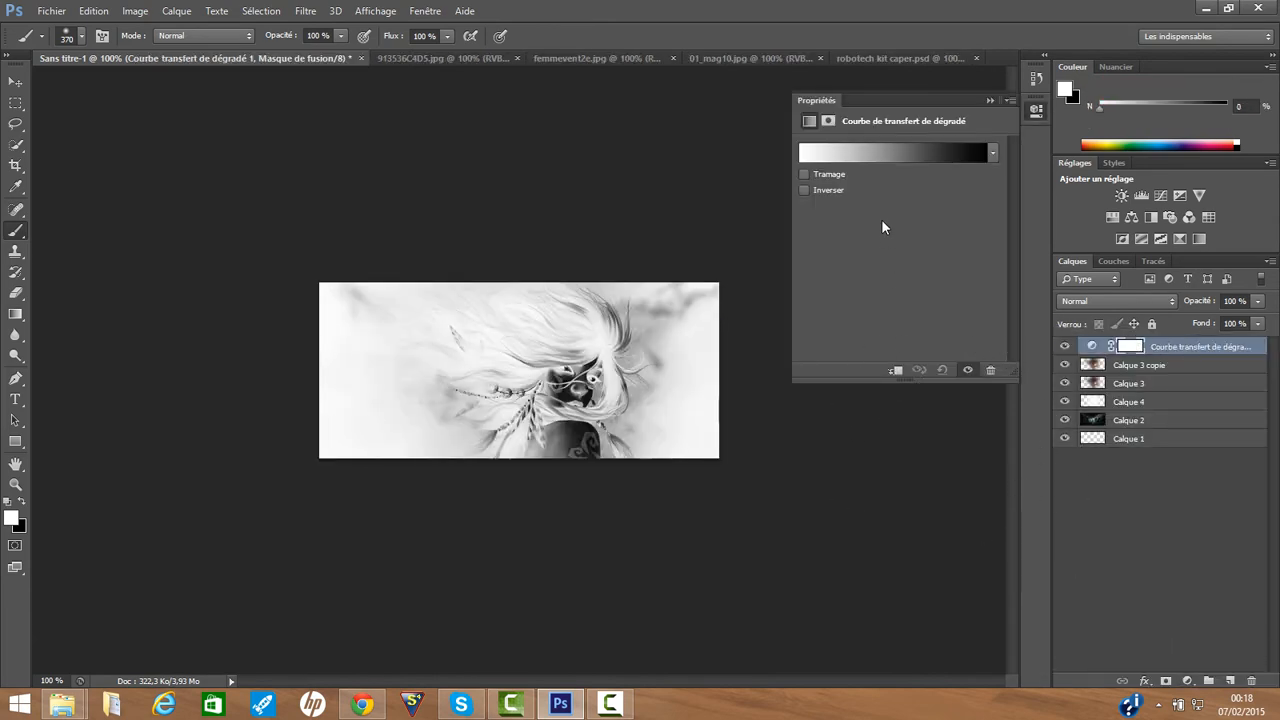
left_click(885, 157)
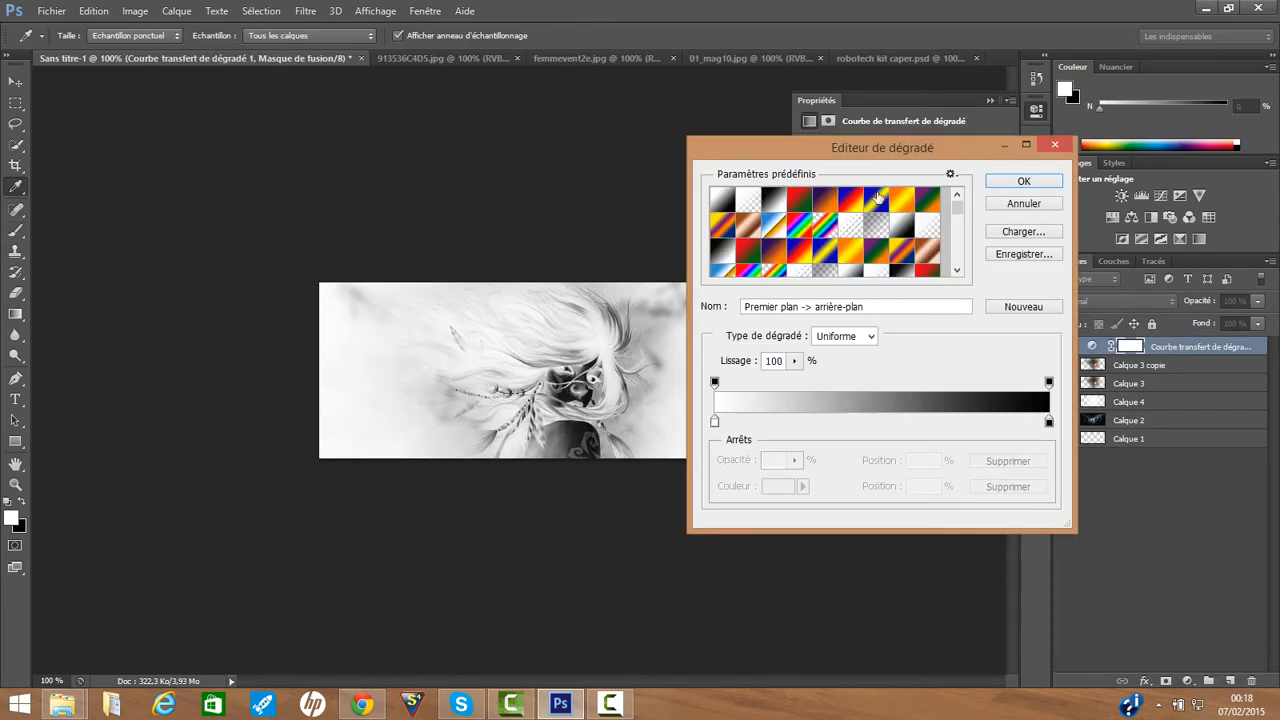
left_click(824, 204)
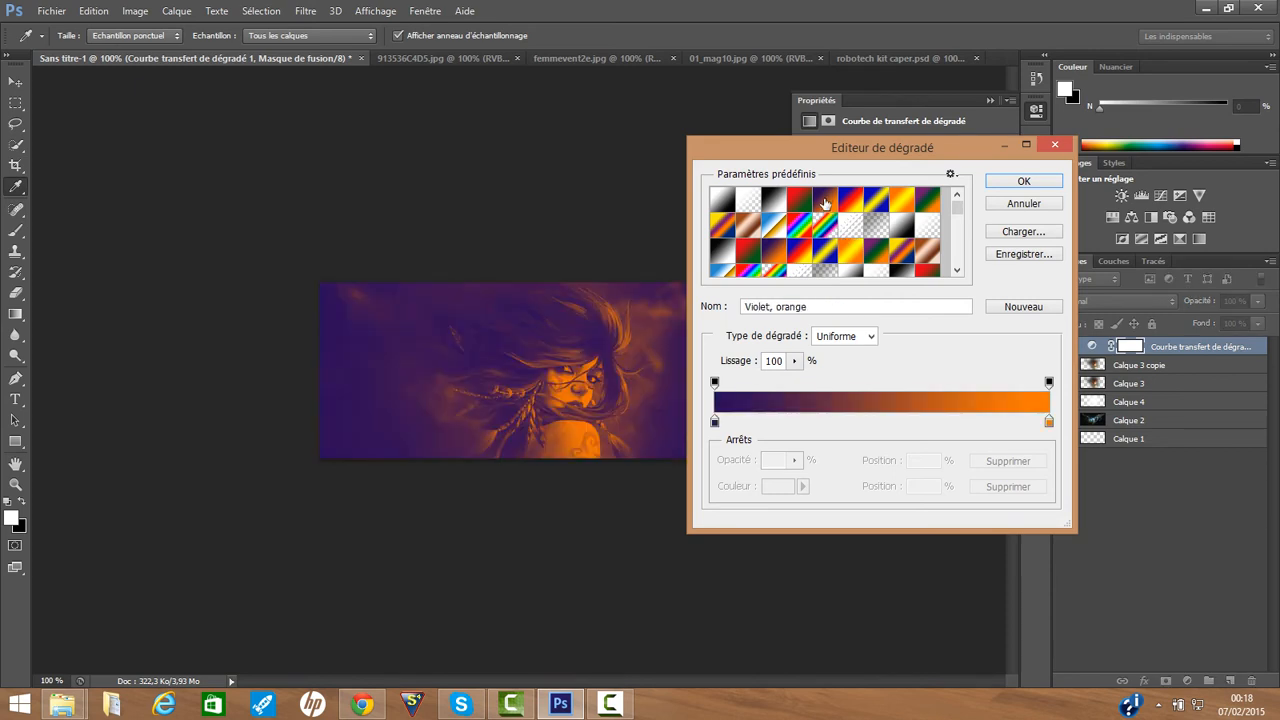
left_click(1024, 182)
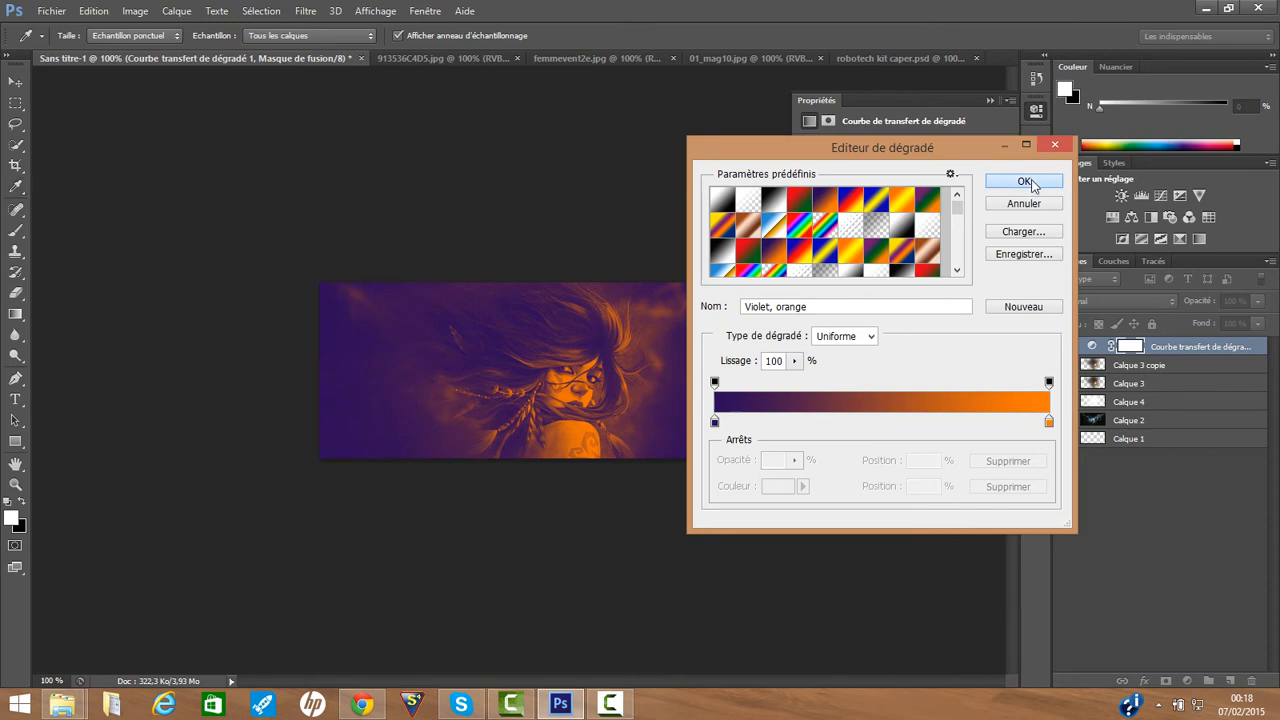
left_click(990, 101)
Step: Set the gradient map layer's blend mode to Lumière tamisée and its opacity to 67%
left_click(1083, 302)
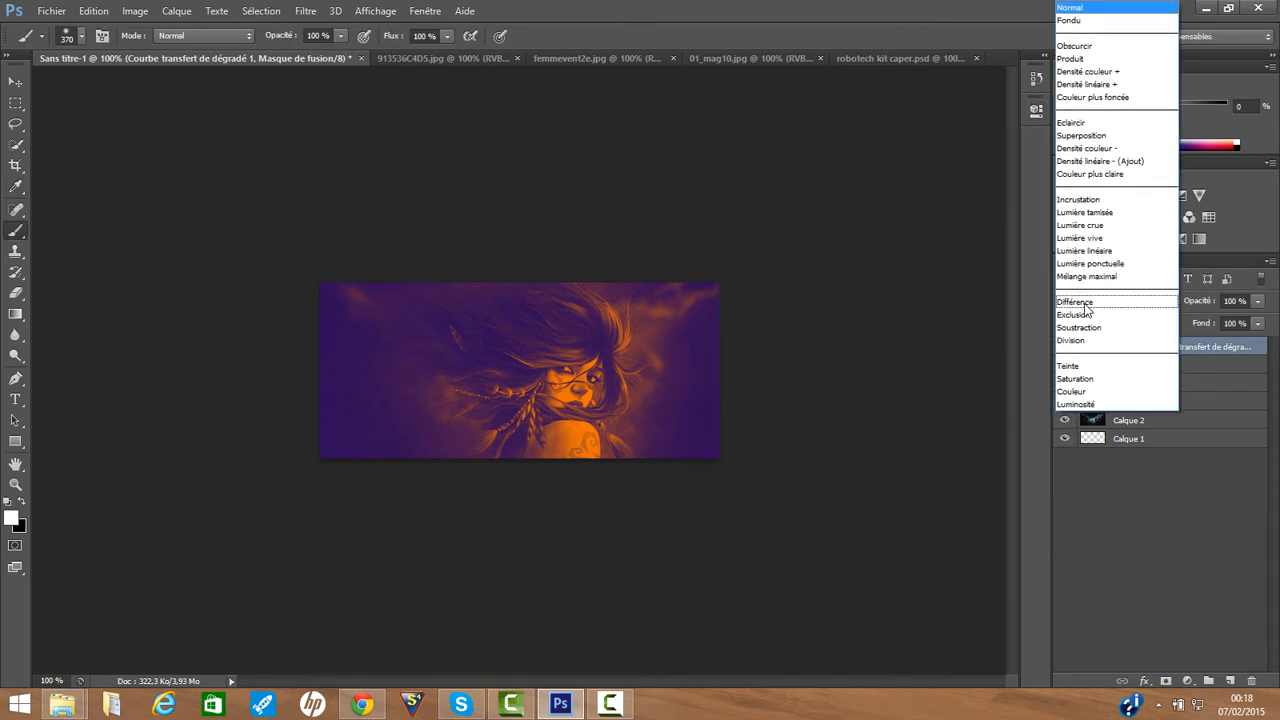
left_click(1098, 214)
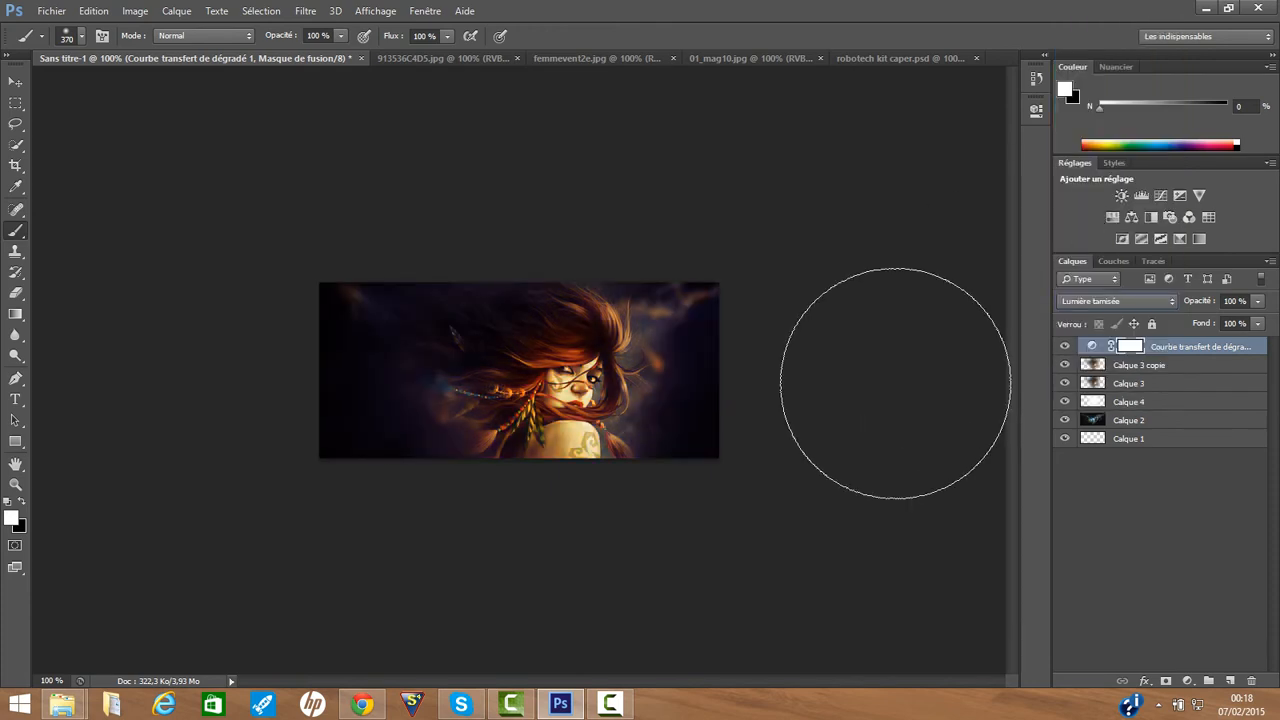
left_click(1258, 302)
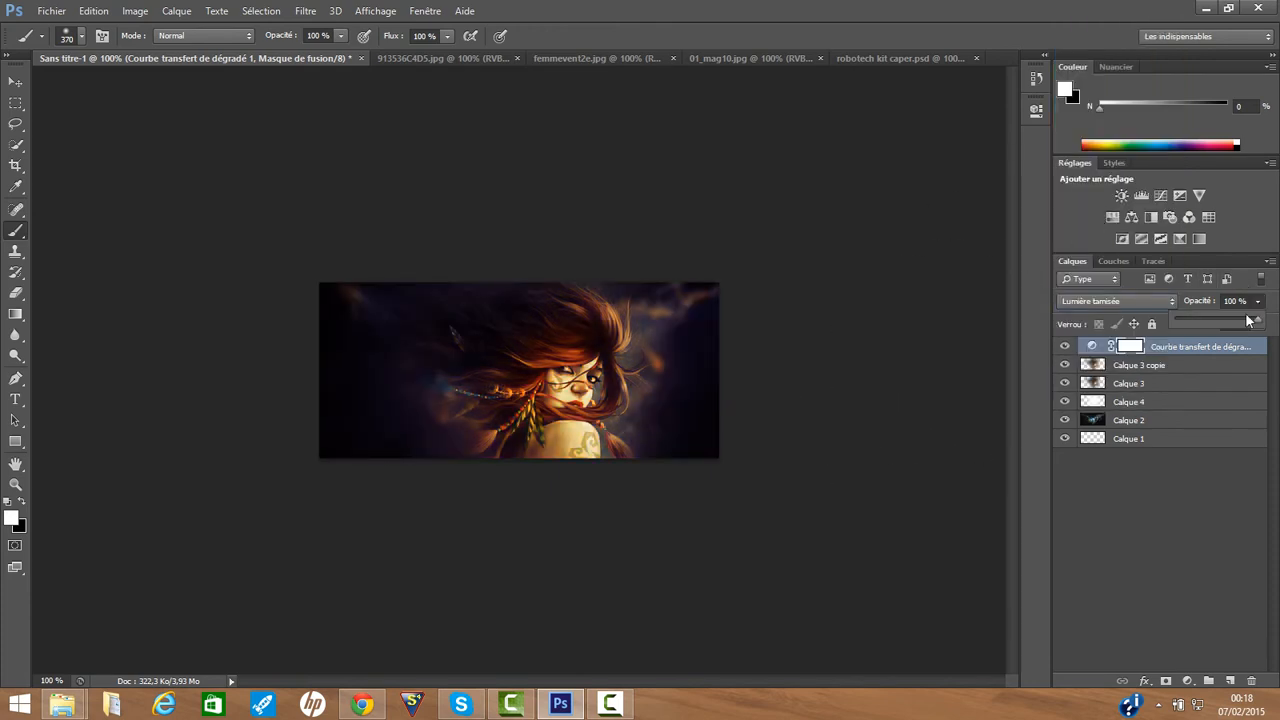
left_click(1218, 320)
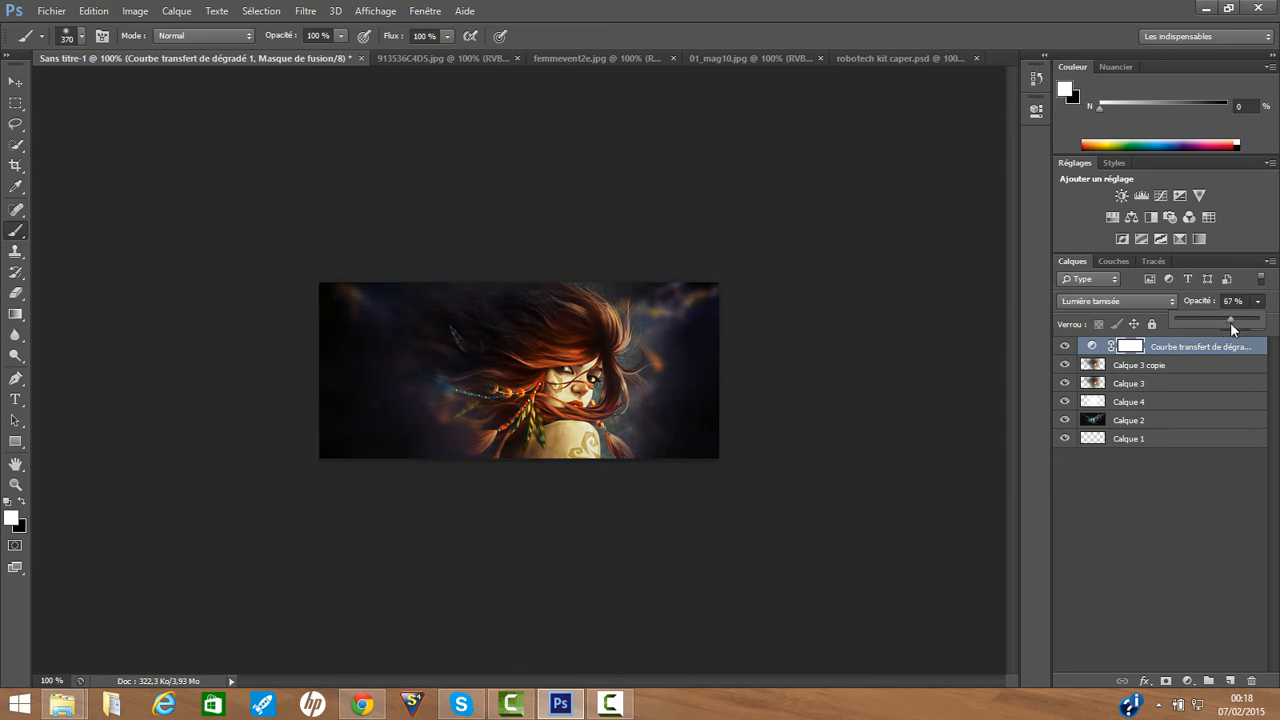
Step: Add a layer above the gradient map and paint white light along the banner's upper-right edge with a soft 226 px brush at 0% hardness
left_click(1231, 682)
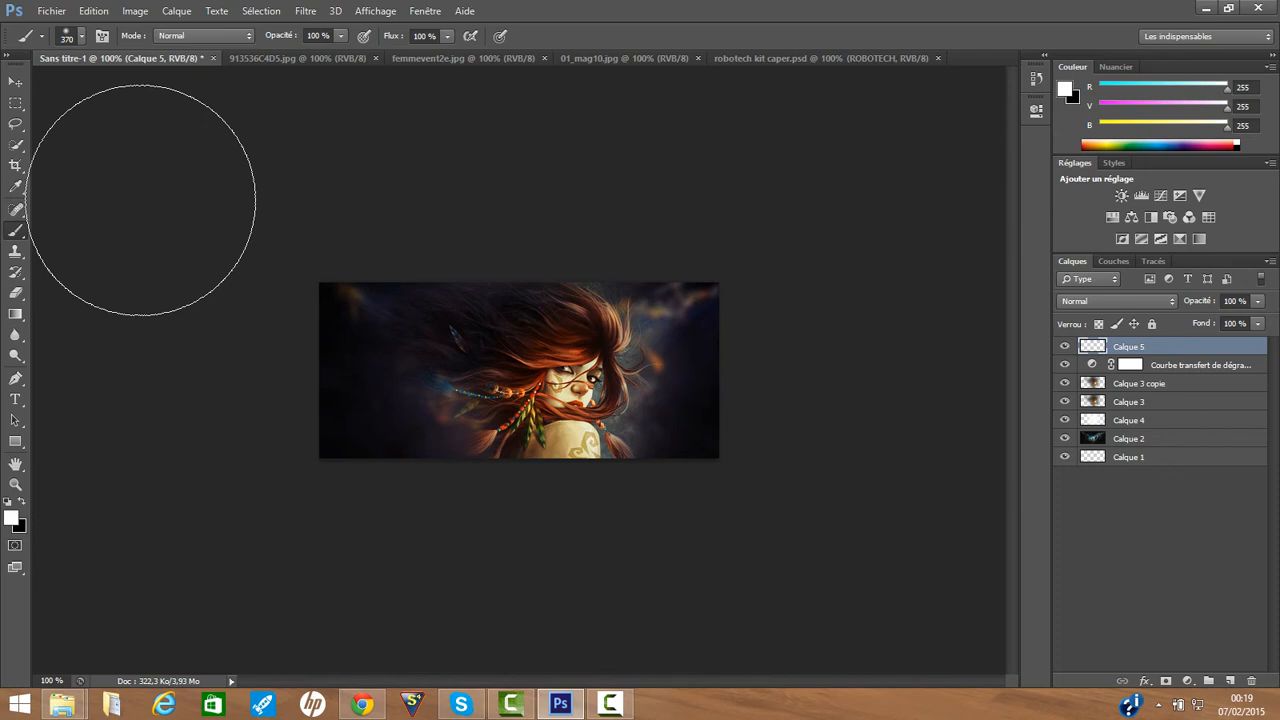
left_click(15, 82)
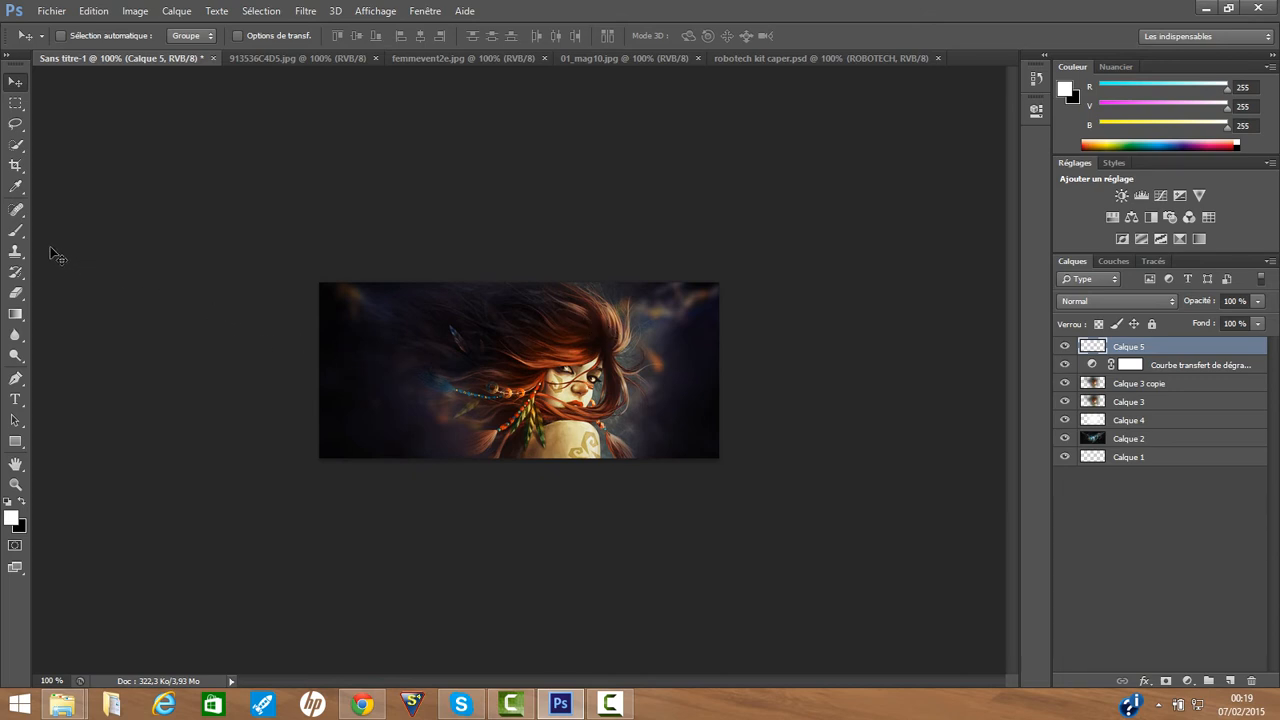
left_click(17, 232)
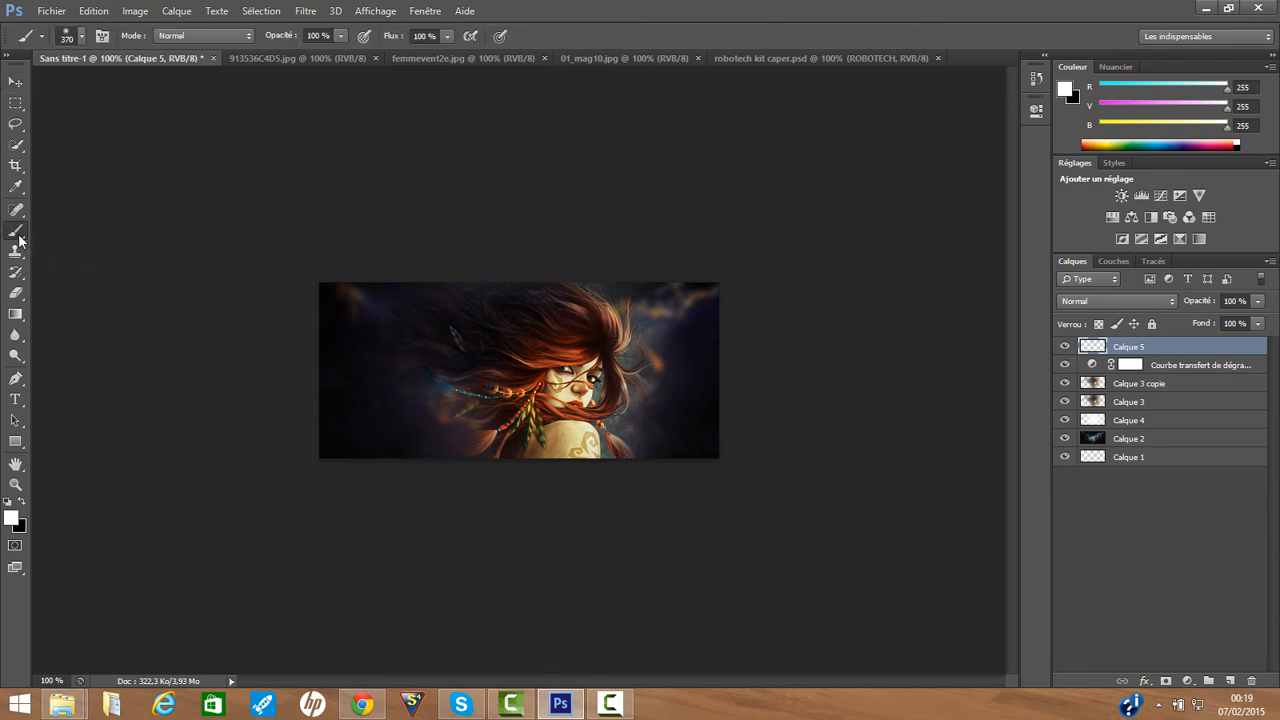
right_click(527, 366)
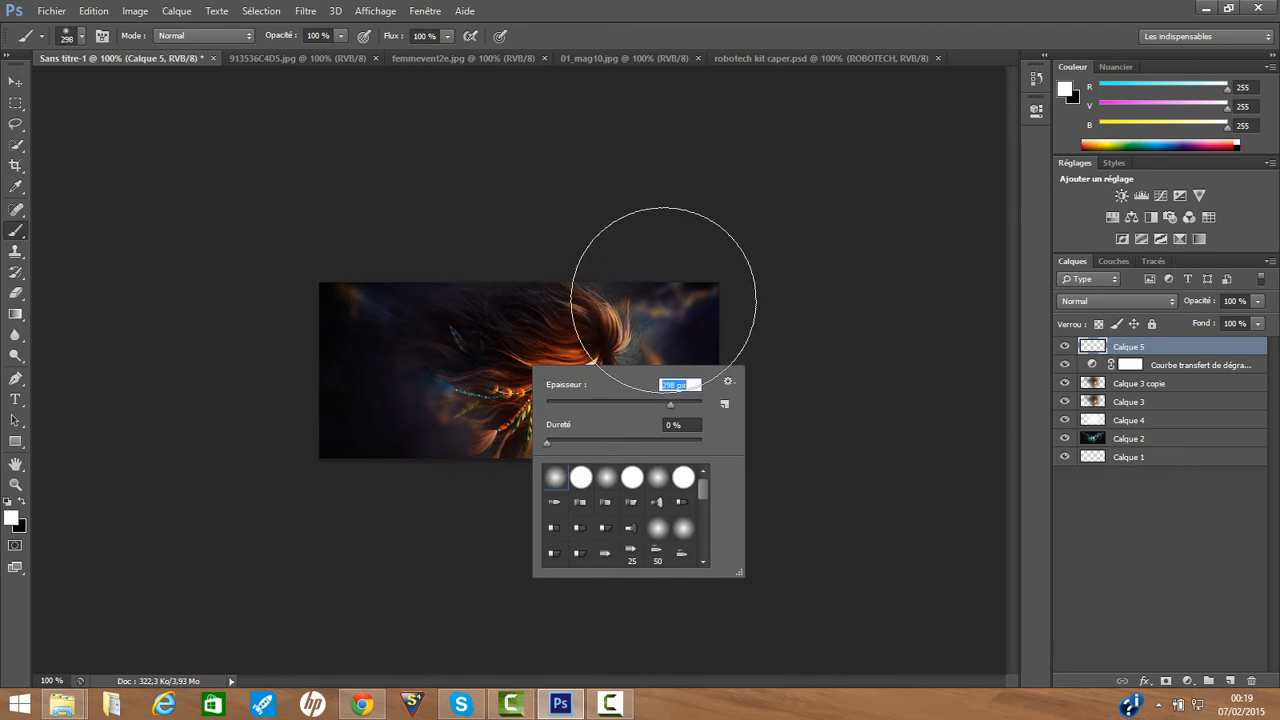
left_click_drag(668, 410, 665, 405)
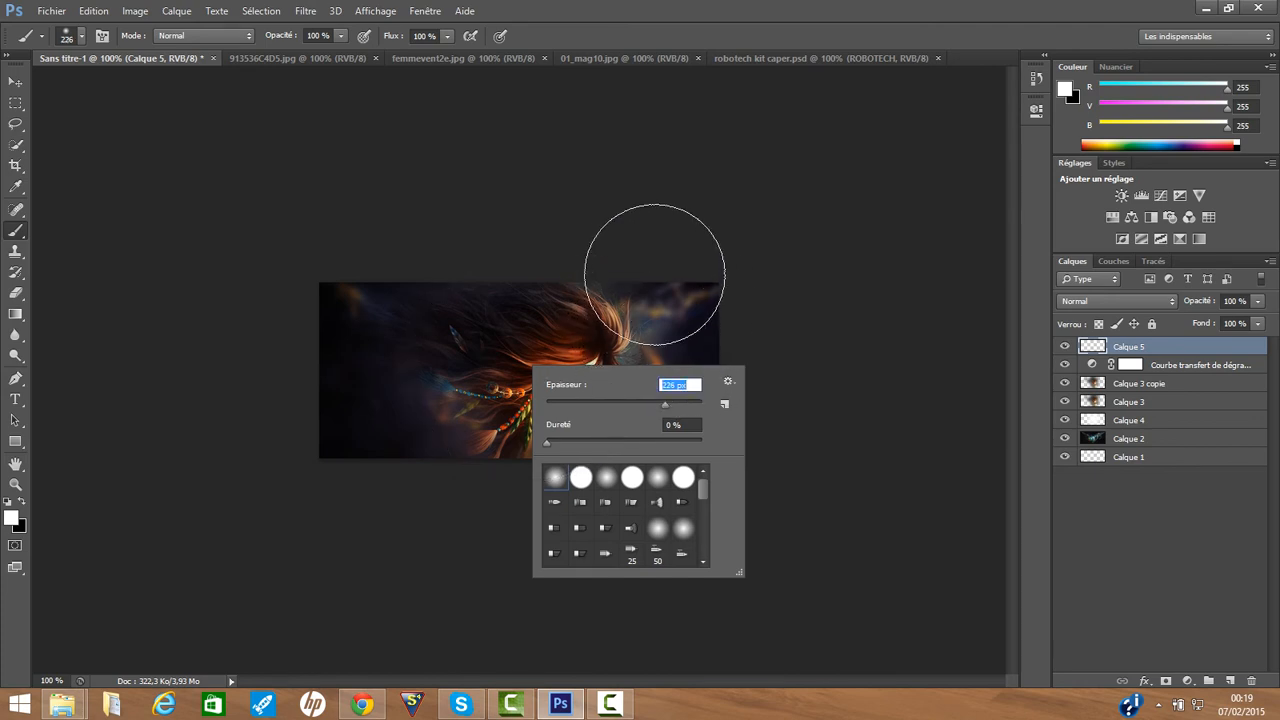
left_click(829, 305)
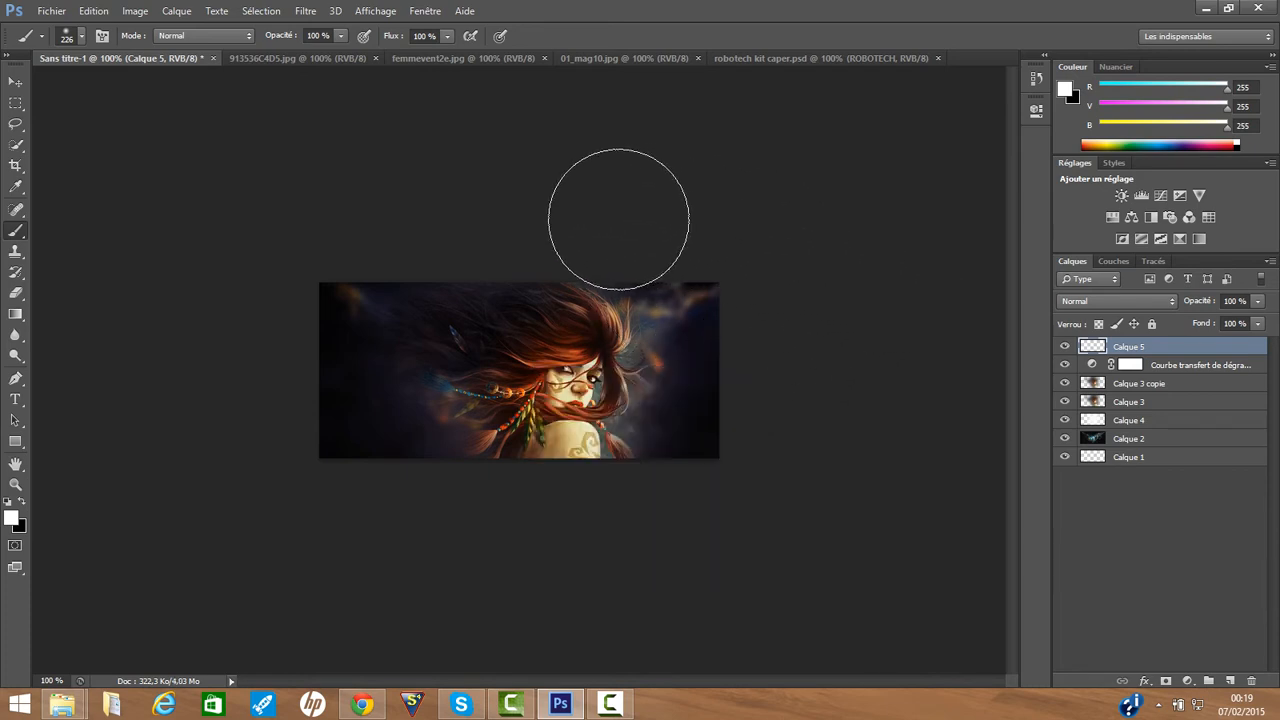
right_click(566, 408)
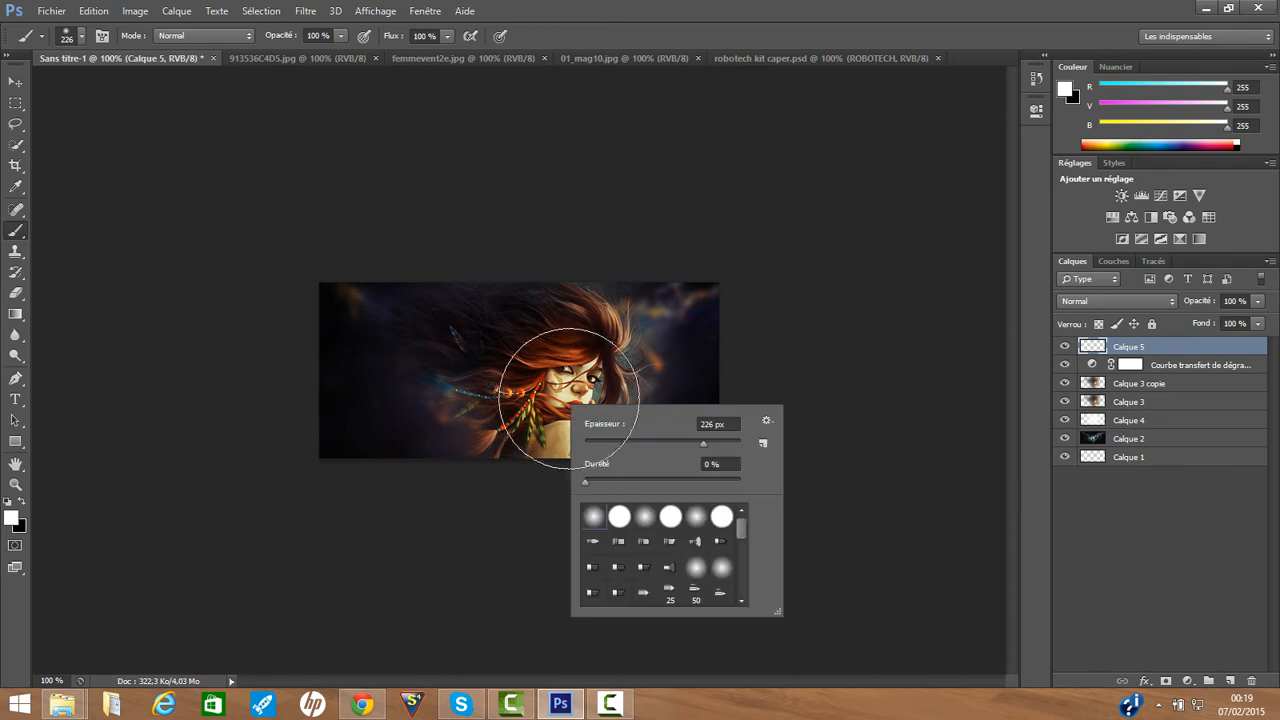
left_click(634, 171)
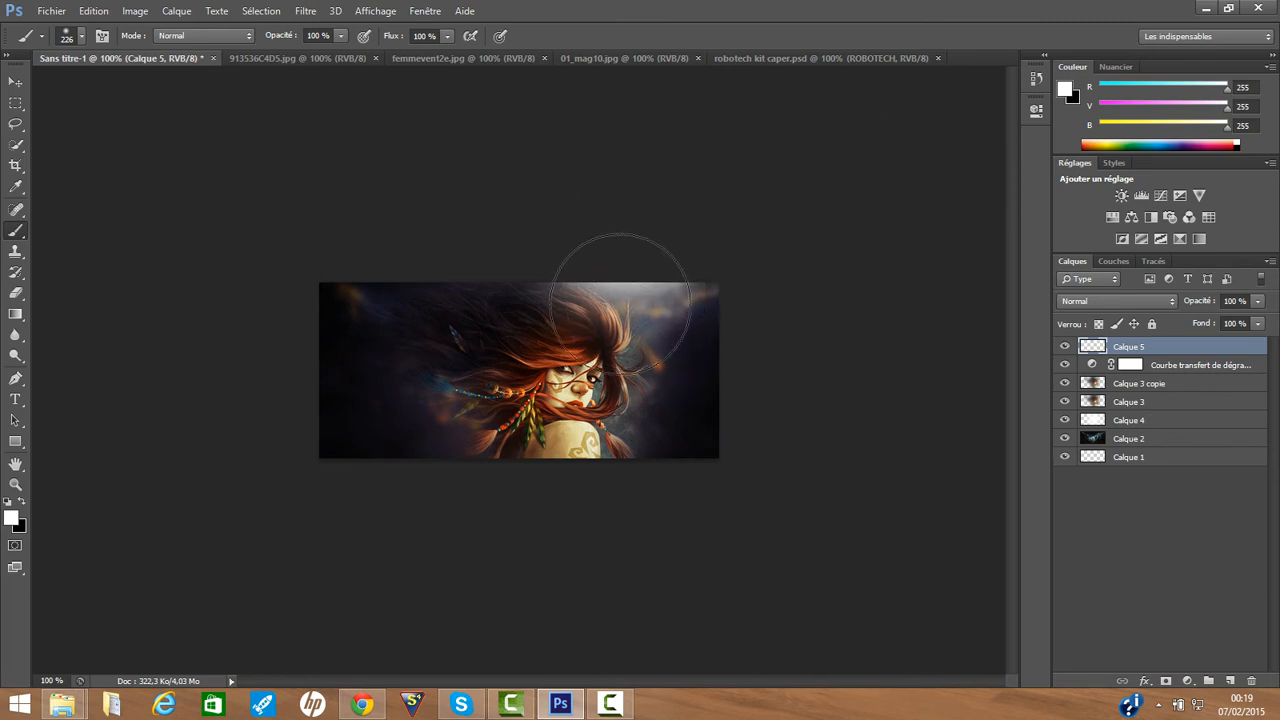
Step: Add another layer on top and paint faint white light at the banner's left edge with a soft 319 px brush at 0% hardness
left_click(1230, 681)
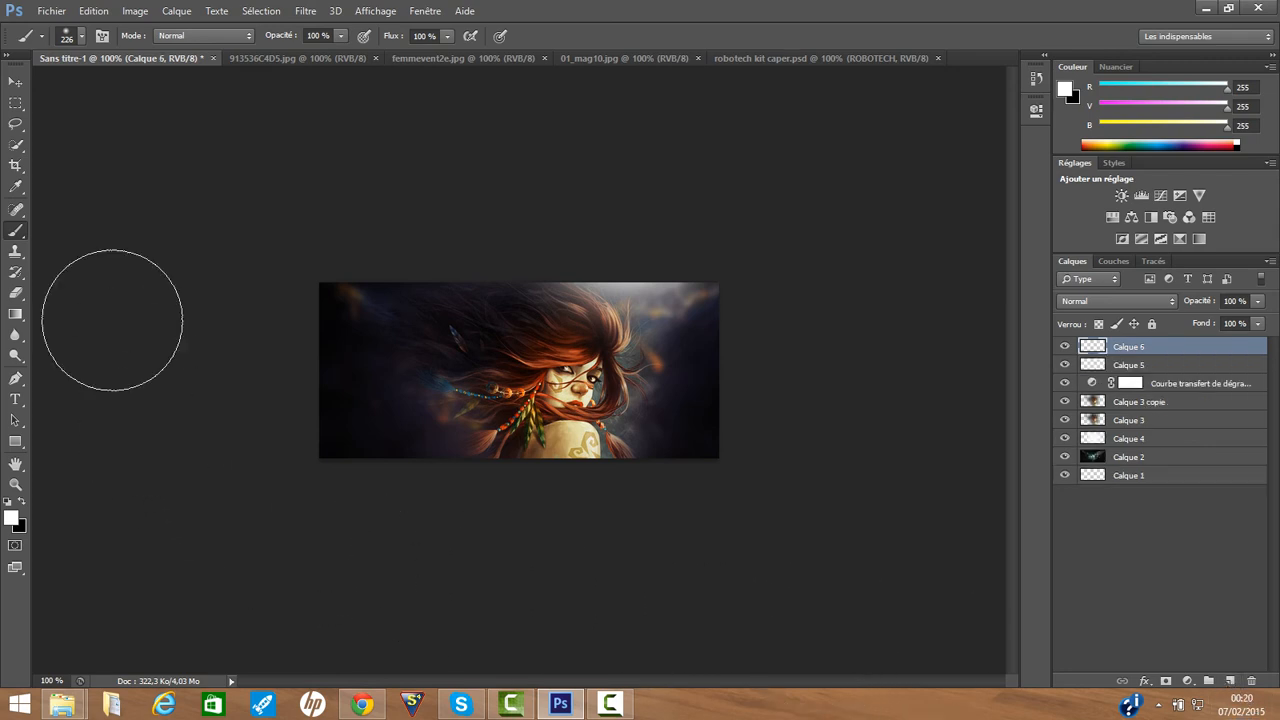
right_click(376, 338)
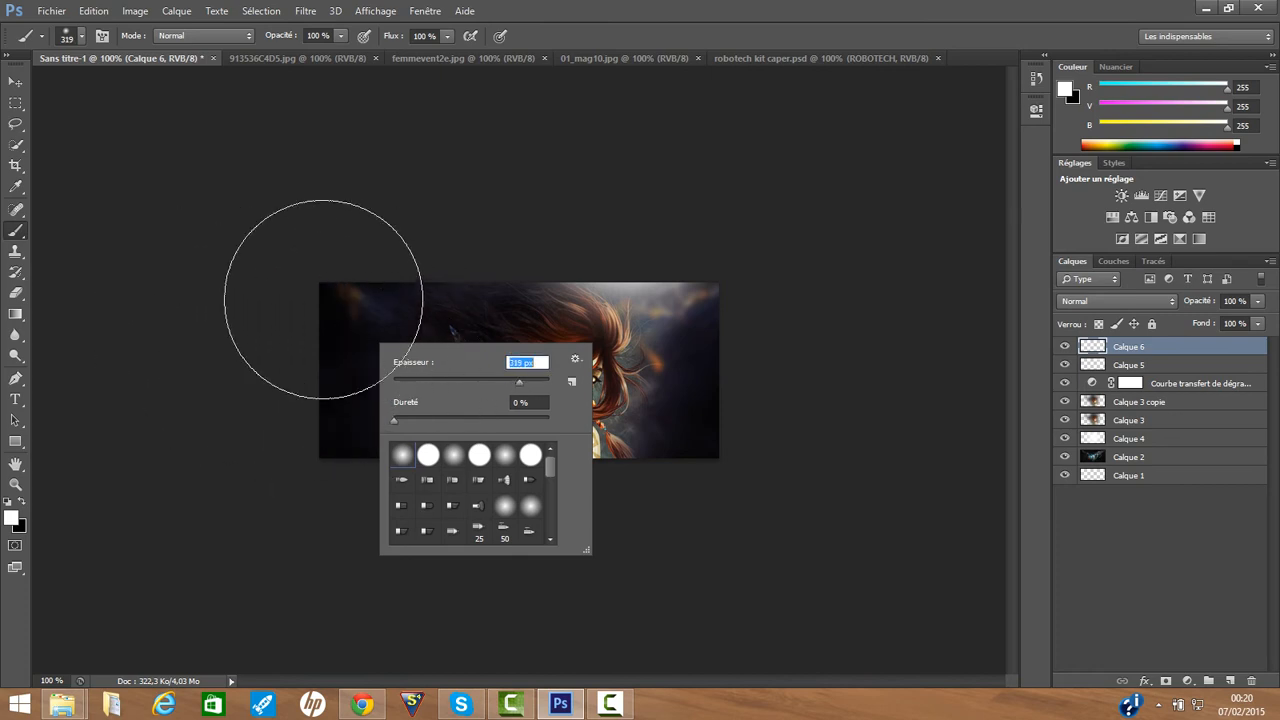
left_click(163, 291)
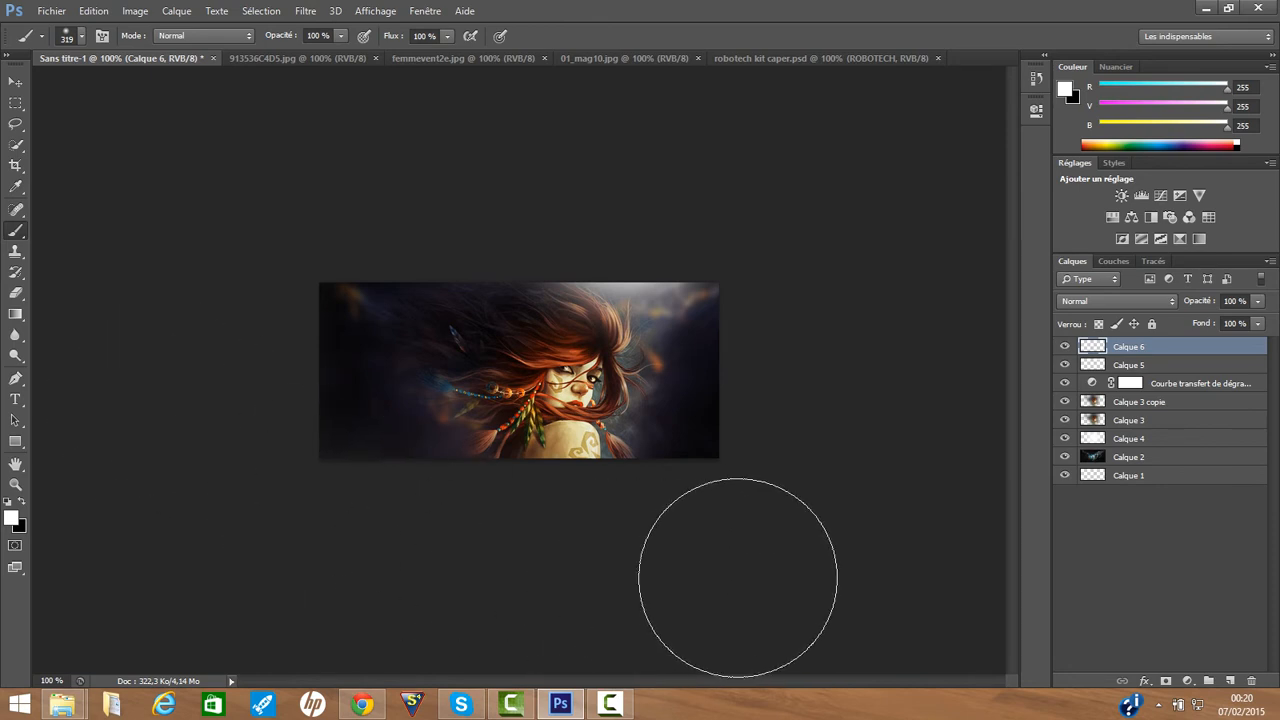
left_click(806, 522)
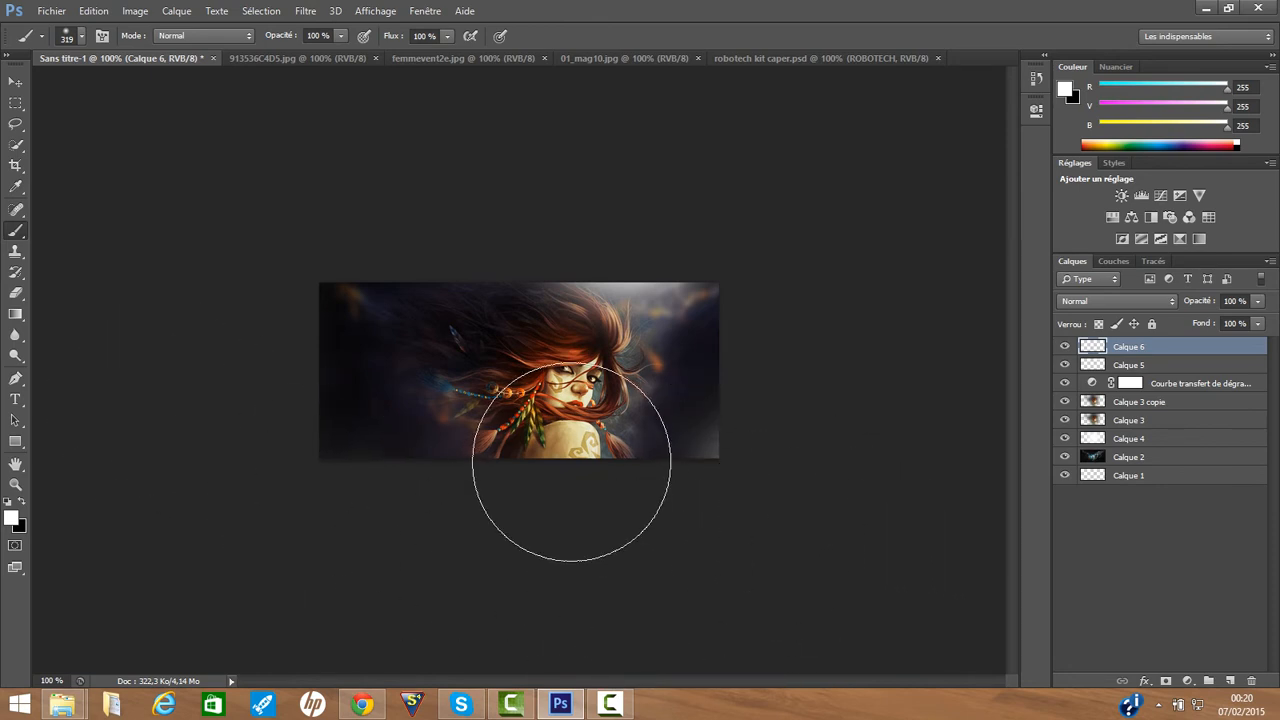
left_click(94, 12)
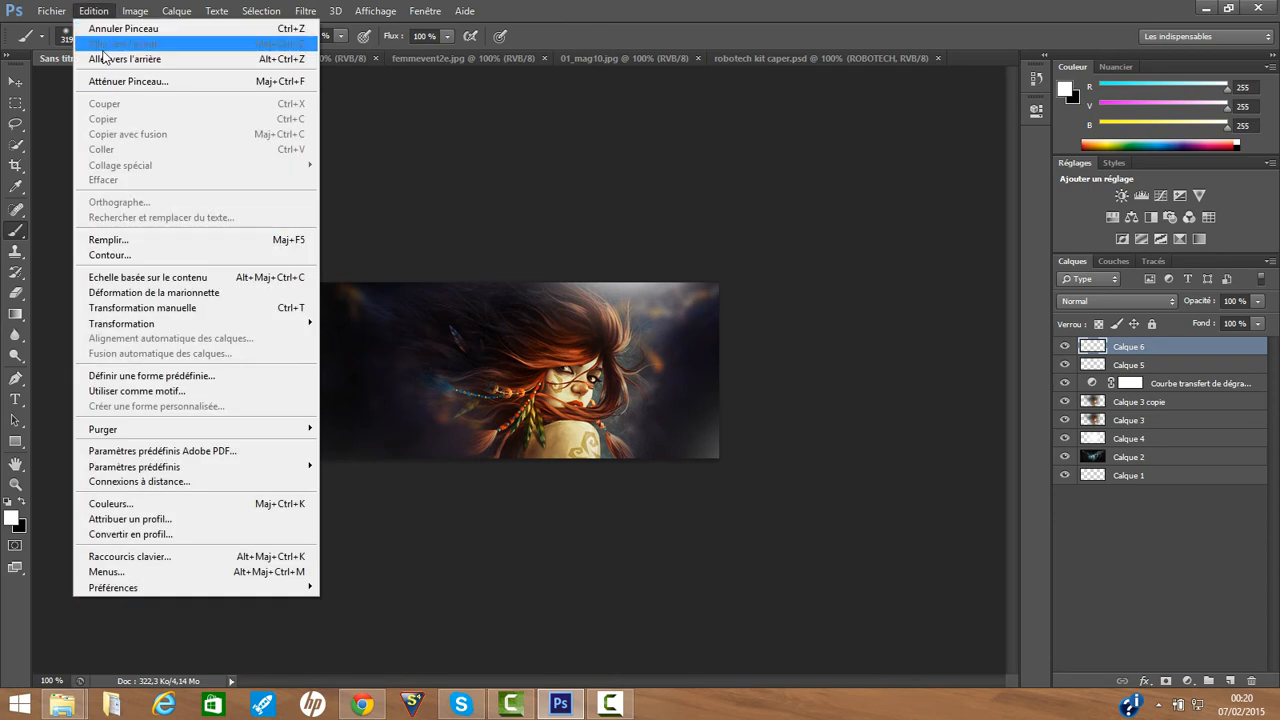
left_click(112, 28)
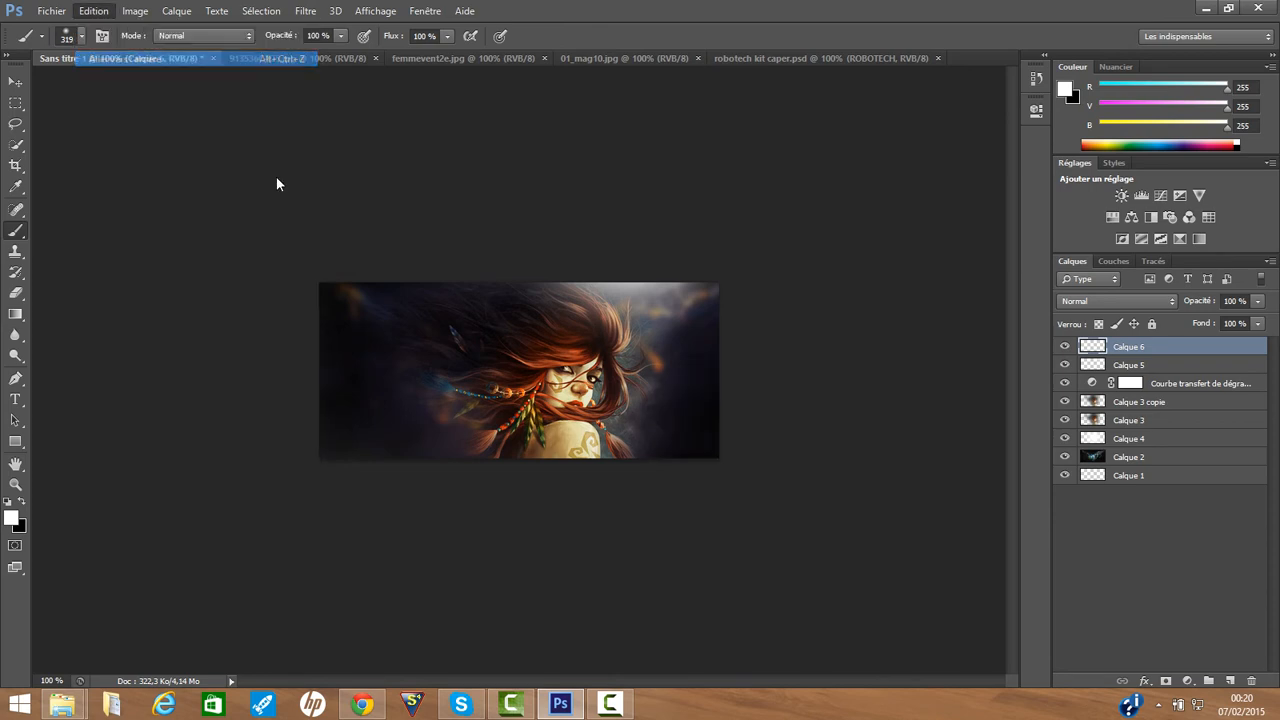
Step: Paint a faint touch of white light at the banner's lower-right corner on Calque 6 with the soft 319 px brush
left_click(835, 478)
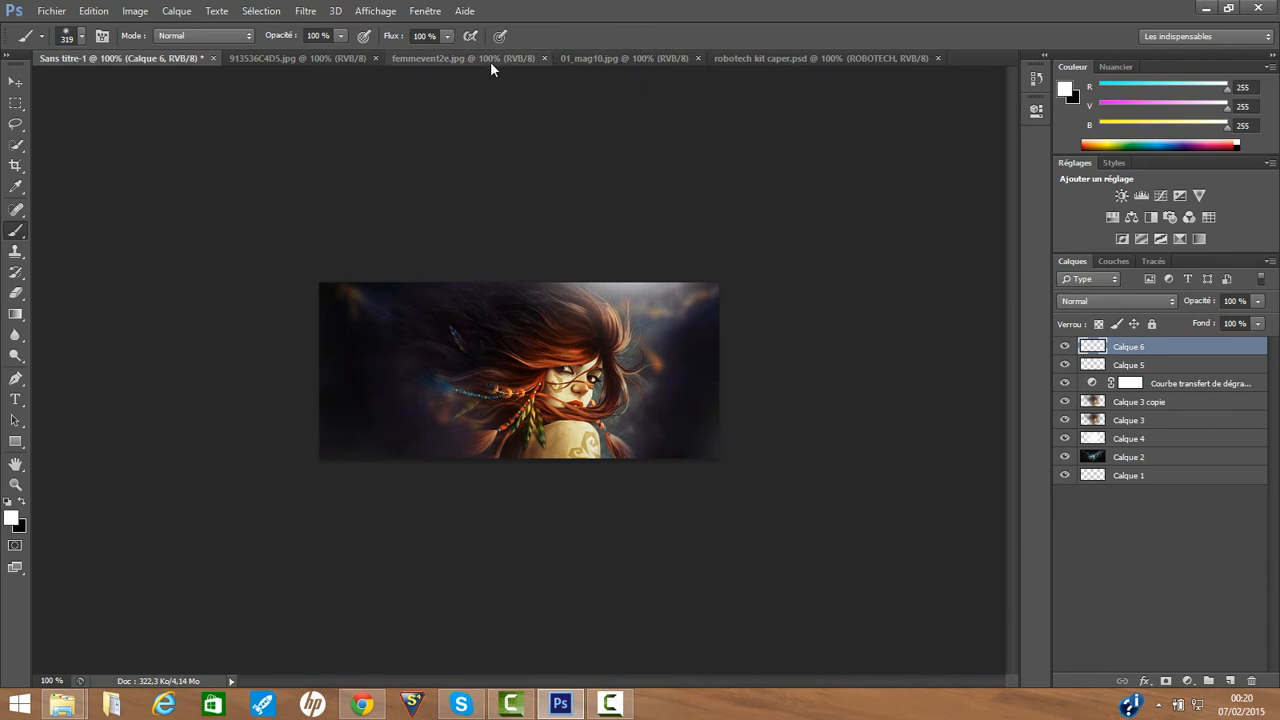
Step: Copy the bokeh picture from 01_mag10.jpg into the banner document as the top layer, covering the whole banner
left_click(630, 57)
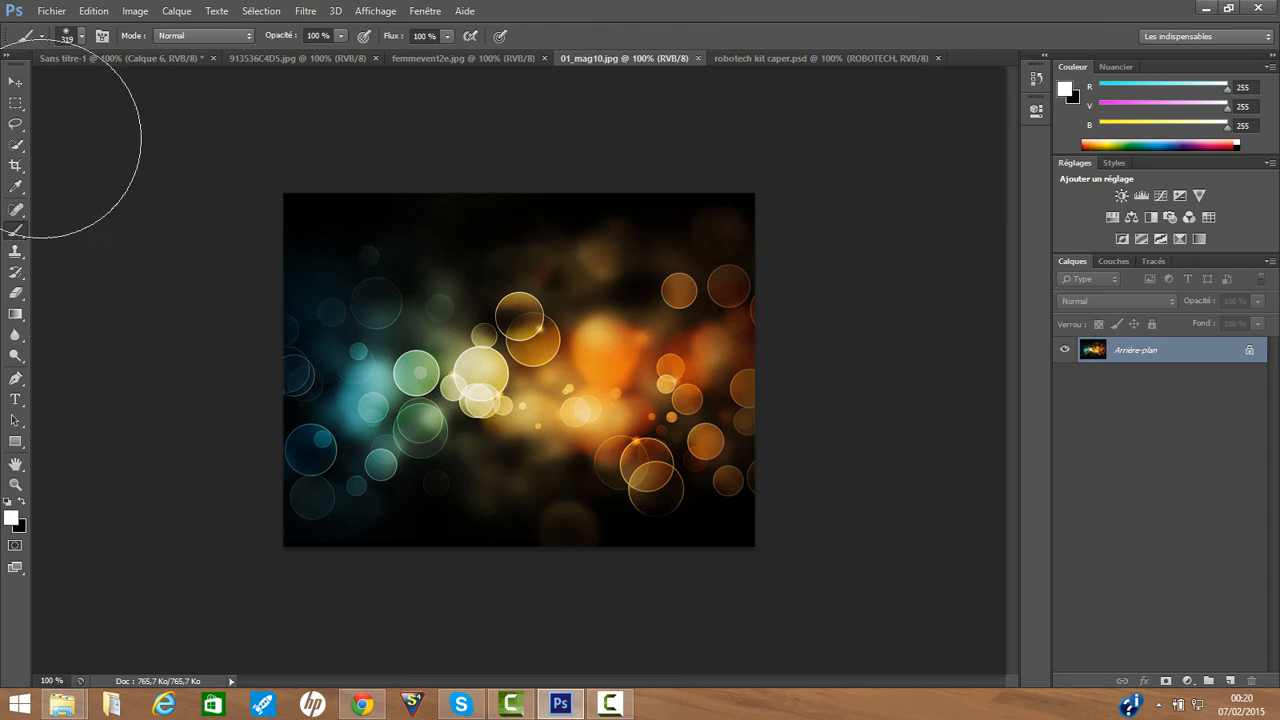
left_click(15, 81)
left_click(313, 282)
left_click_drag(313, 282, 341, 357)
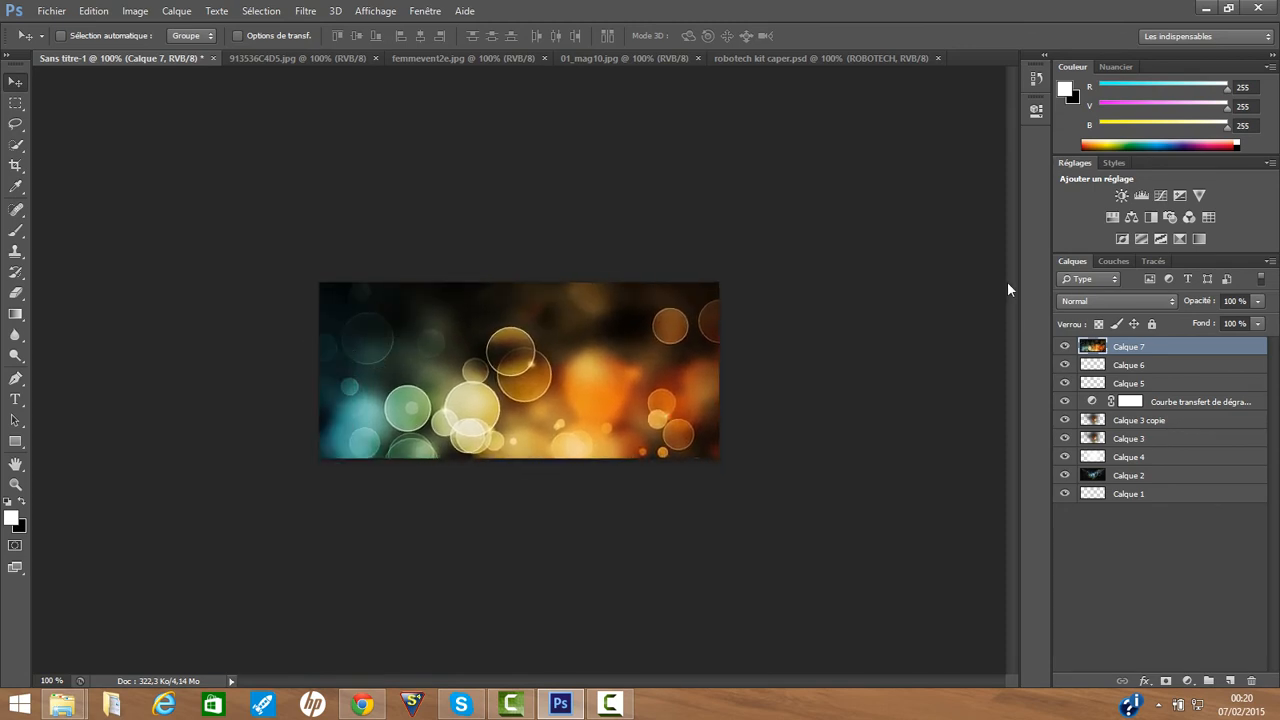
Step: Set the bokeh layer's blend mode to Lumière tamisée and move it so its orange glow lies over the banner's upper-right area
left_click(1094, 300)
left_click(1098, 143)
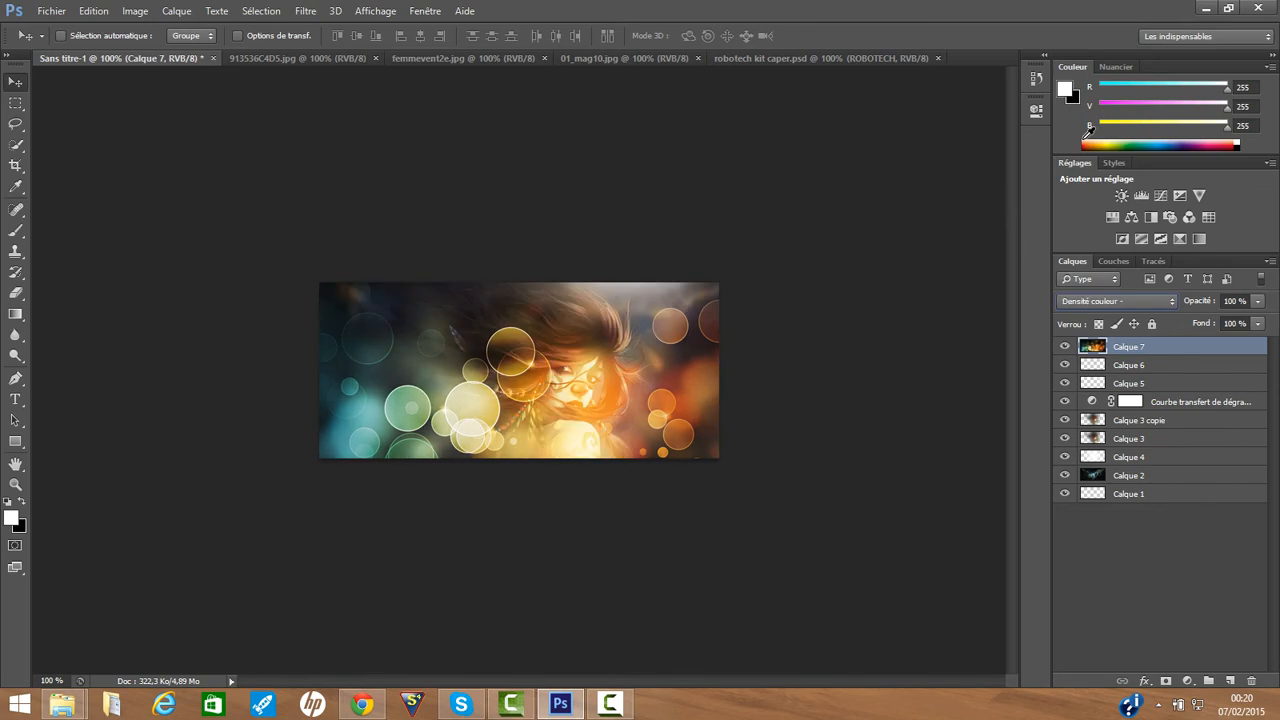
key("Down")
key("Down")
key("Down")
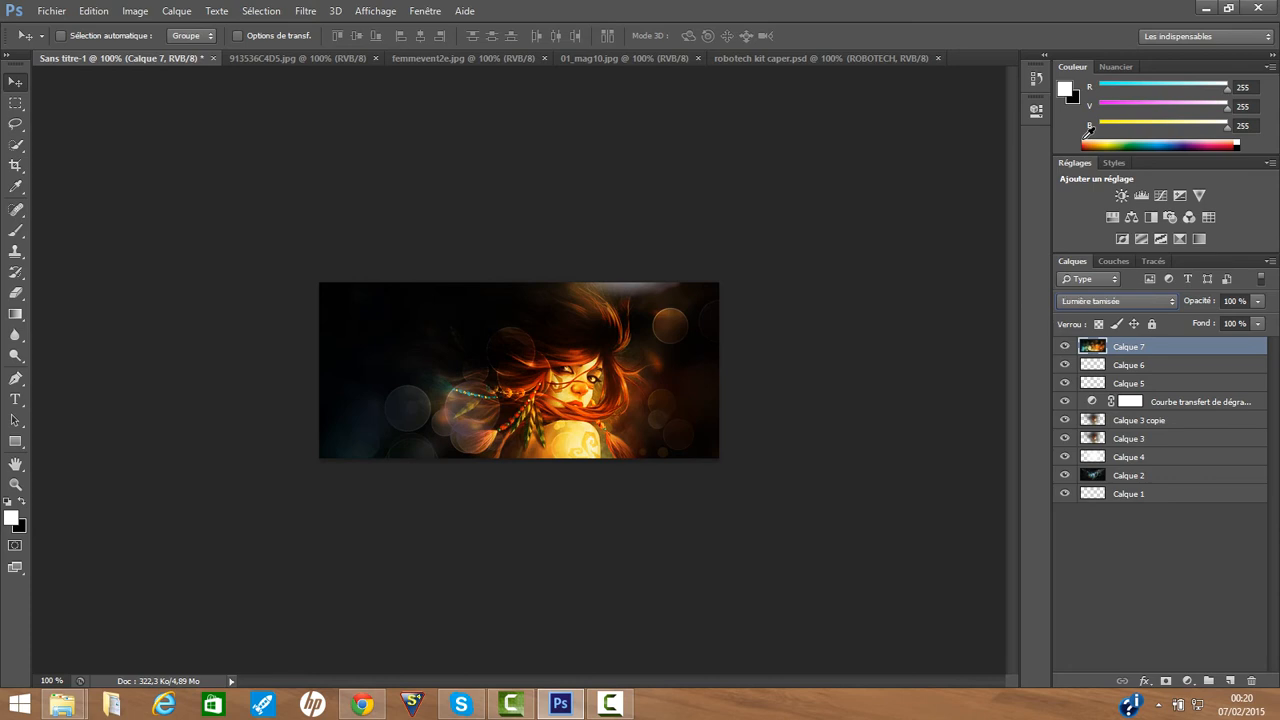
key("Down")
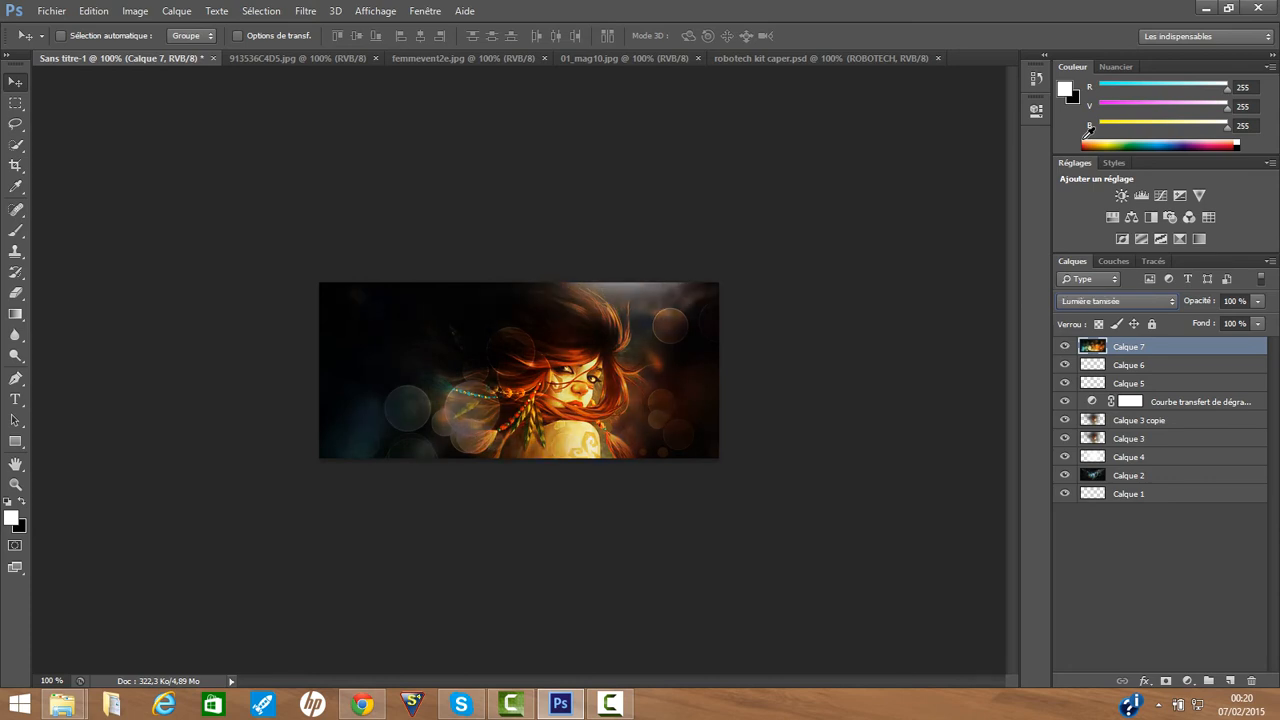
left_click_drag(732, 344, 736, 280)
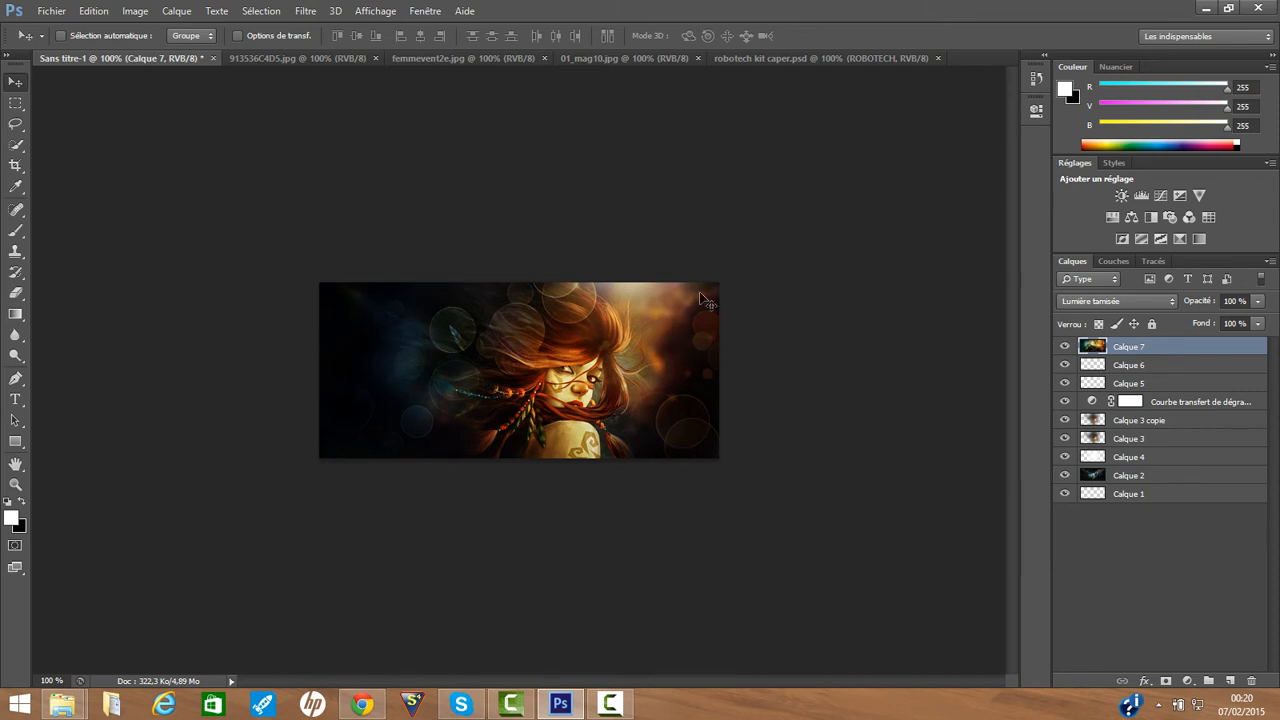
Step: Erase the bokeh layer over the woman and the banner's left half with a 267 px eraser, keeping the right-hand glow
left_click(17, 293)
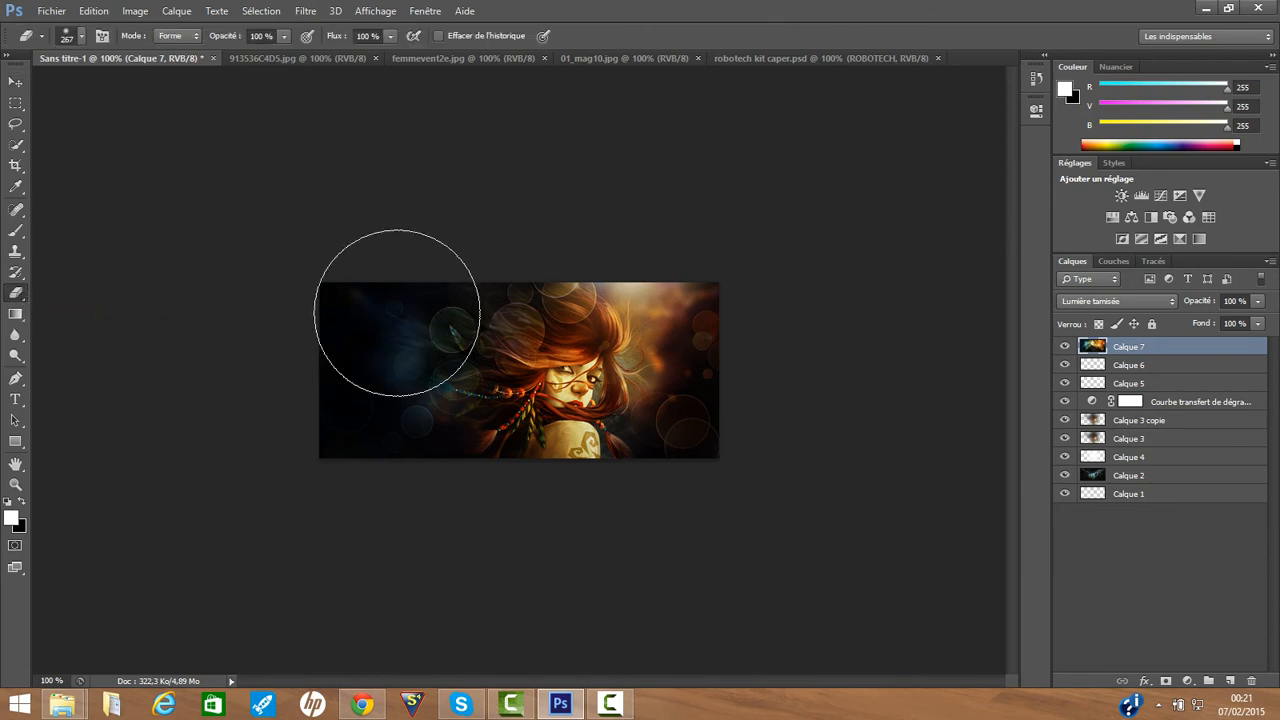
left_click(537, 331)
mouse_move(537, 278)
left_mouse_down()
mouse_move(537, 257)
mouse_move(523, 257)
mouse_move(551, 249)
mouse_move(554, 263)
mouse_move(543, 240)
mouse_move(457, 280)
mouse_move(466, 469)
mouse_move(374, 506)
mouse_move(300, 363)
mouse_move(349, 366)
left_mouse_up()
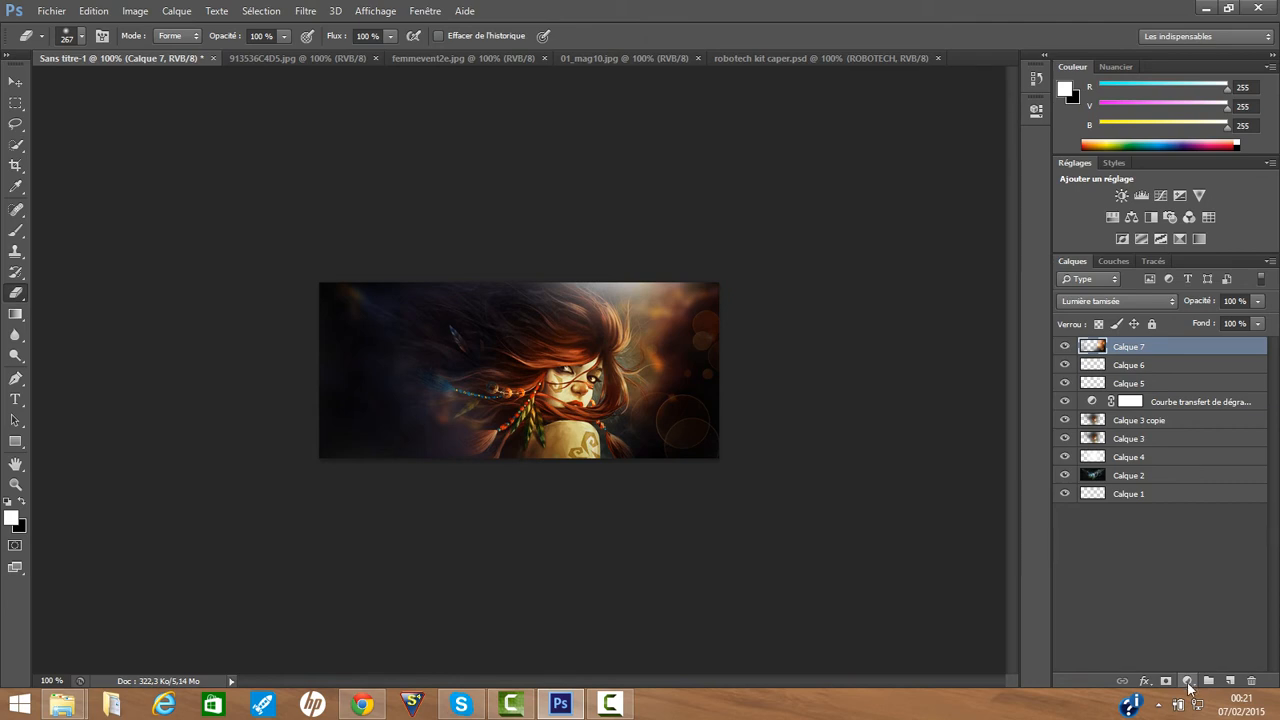
Step: Add a gradient map adjustment above Calque 7 and set its gradient's start colour to near-black #030303
left_click(1189, 684)
left_click(1175, 654)
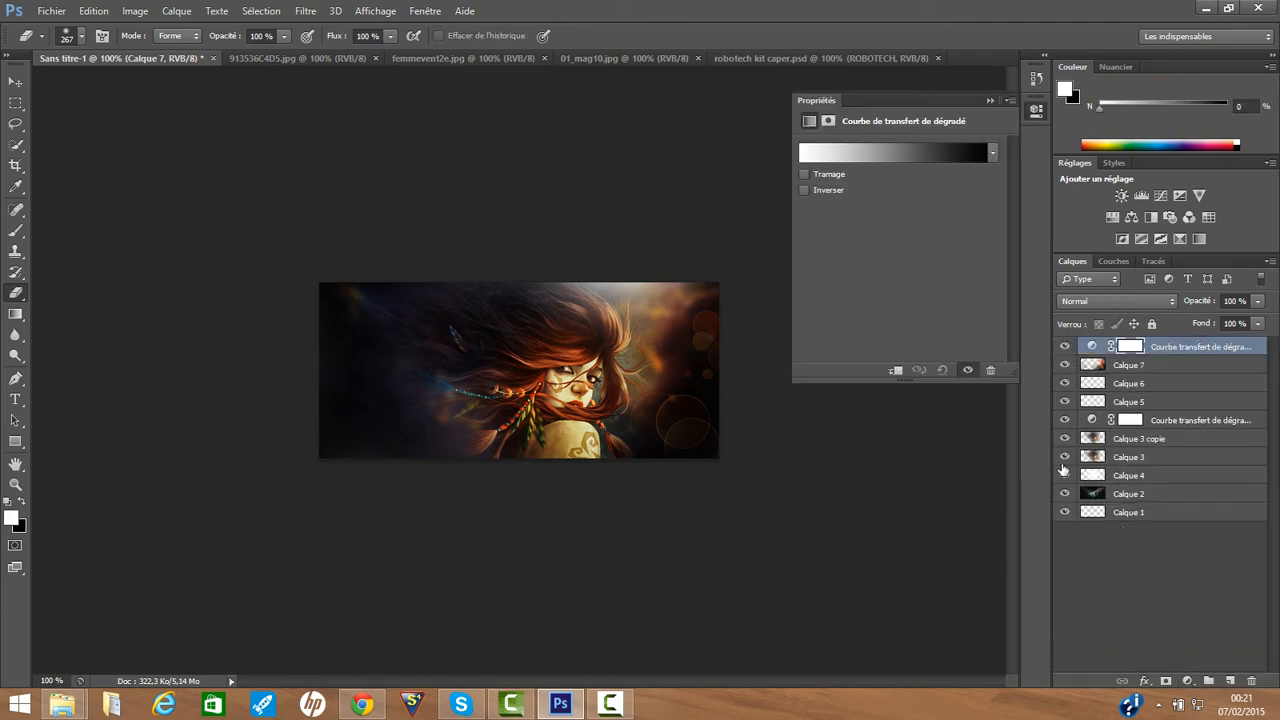
left_click(900, 154)
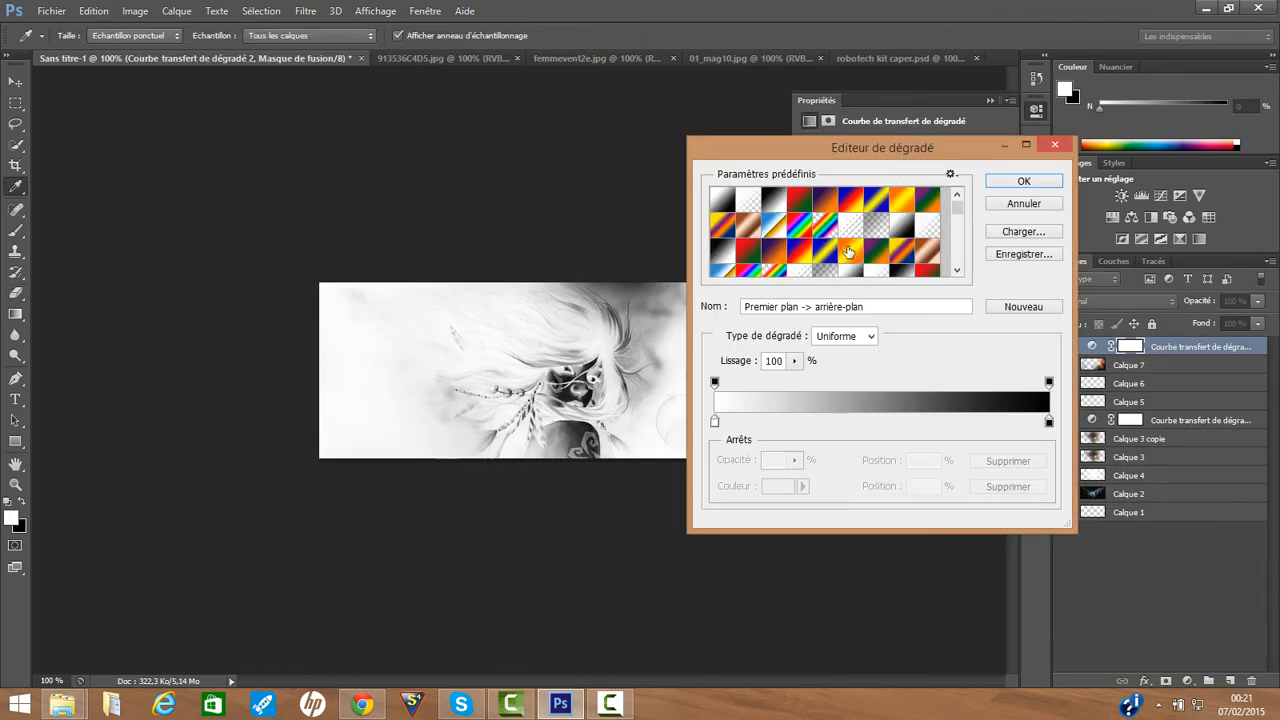
left_click(716, 422)
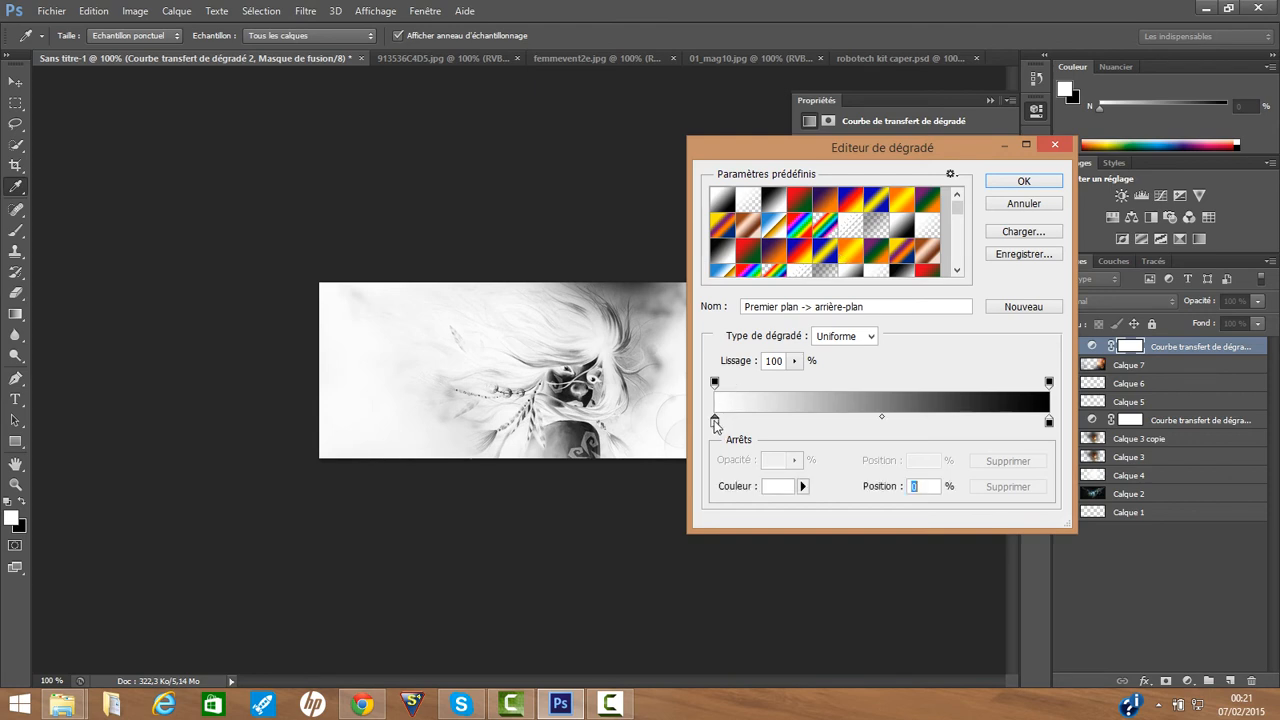
left_click(775, 486)
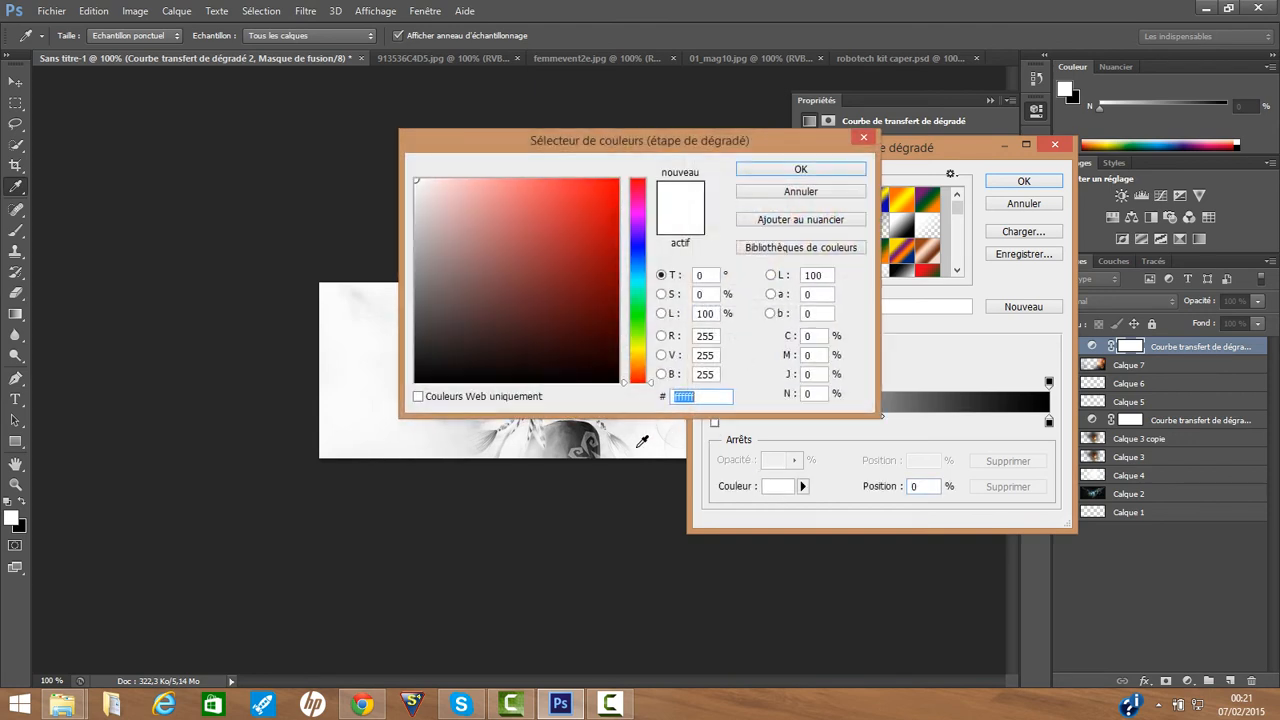
type("000000")
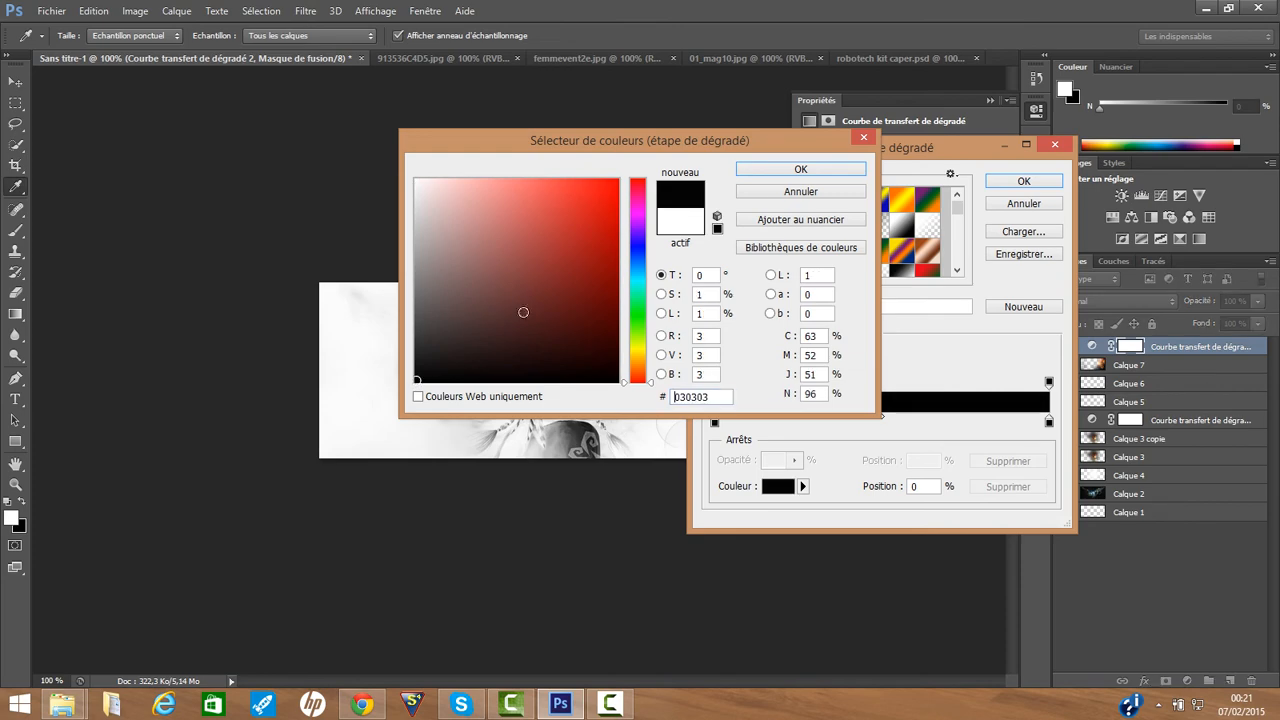
left_click(800, 170)
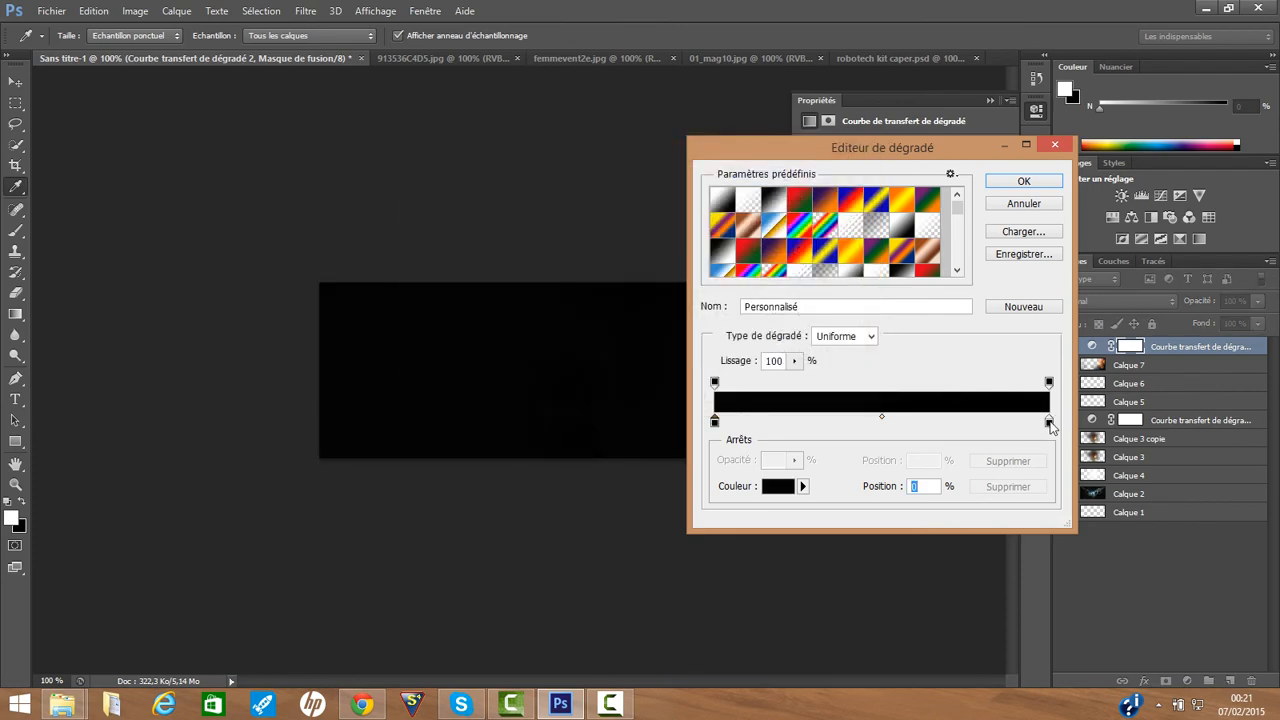
Step: Set the gradient's end colour to orange #fa8904 and apply the custom gradient to the map
left_click(1049, 423)
left_click(770, 488)
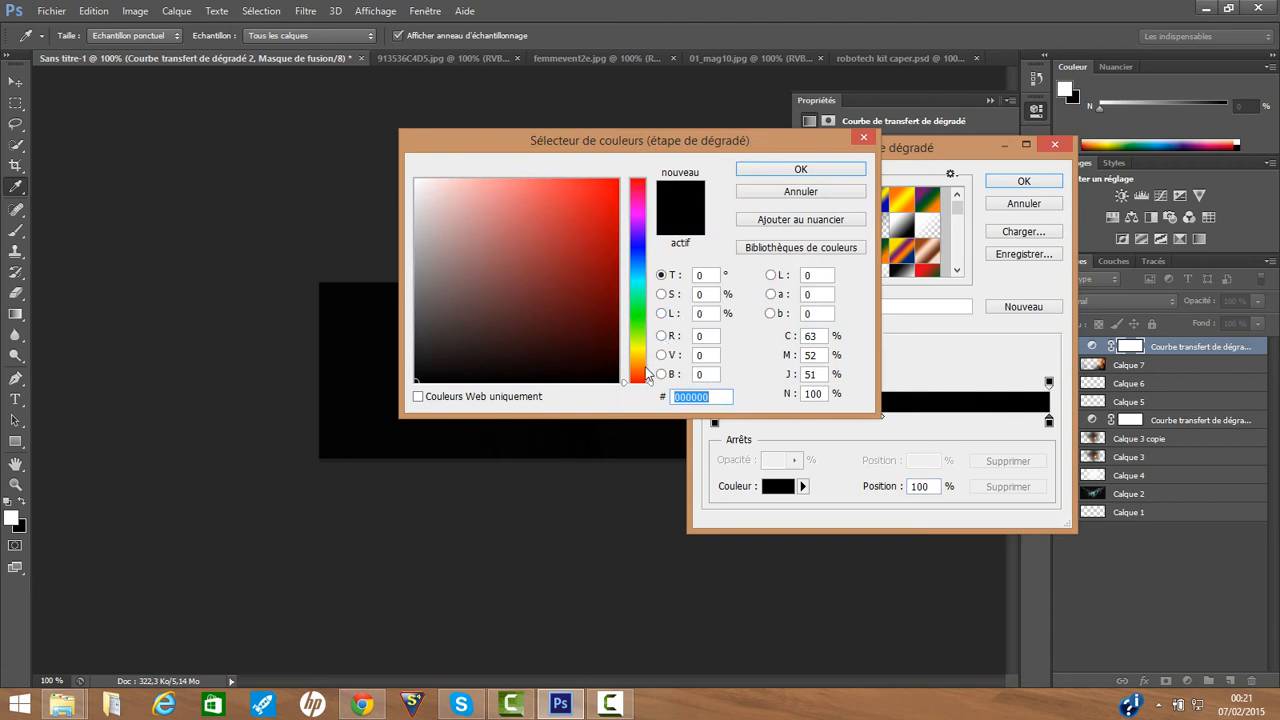
left_click(640, 365)
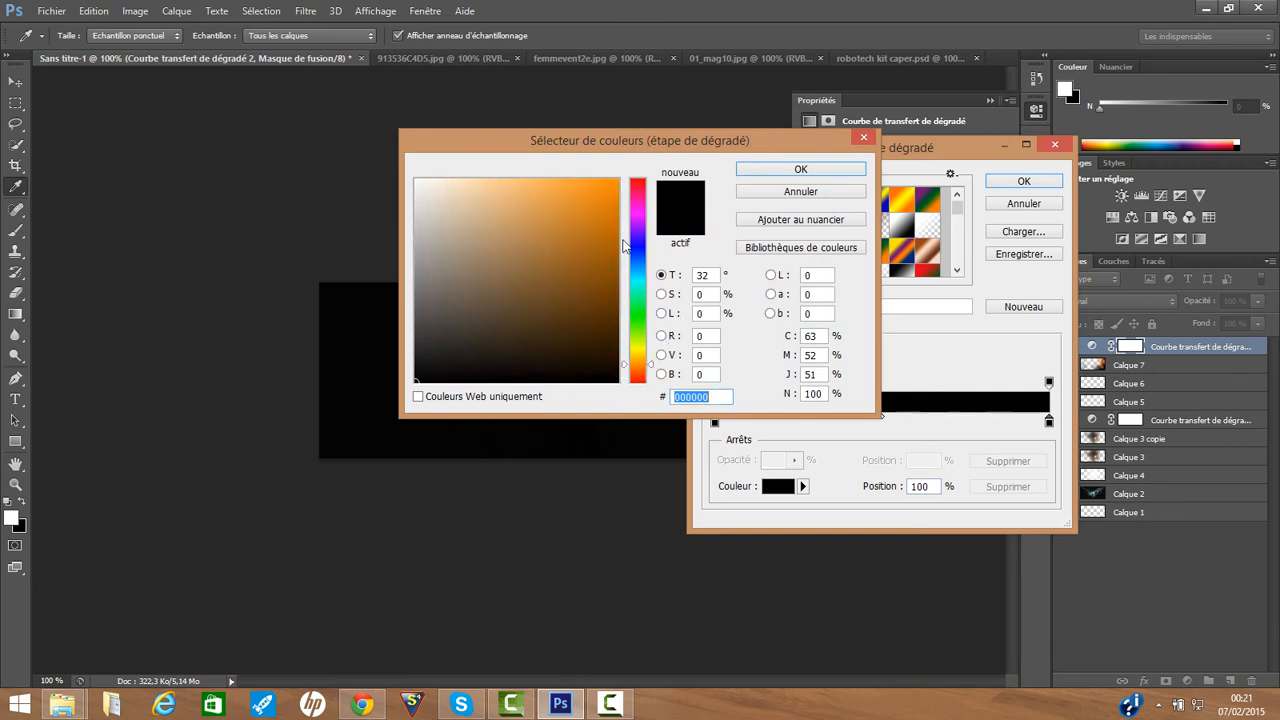
left_click(615, 180)
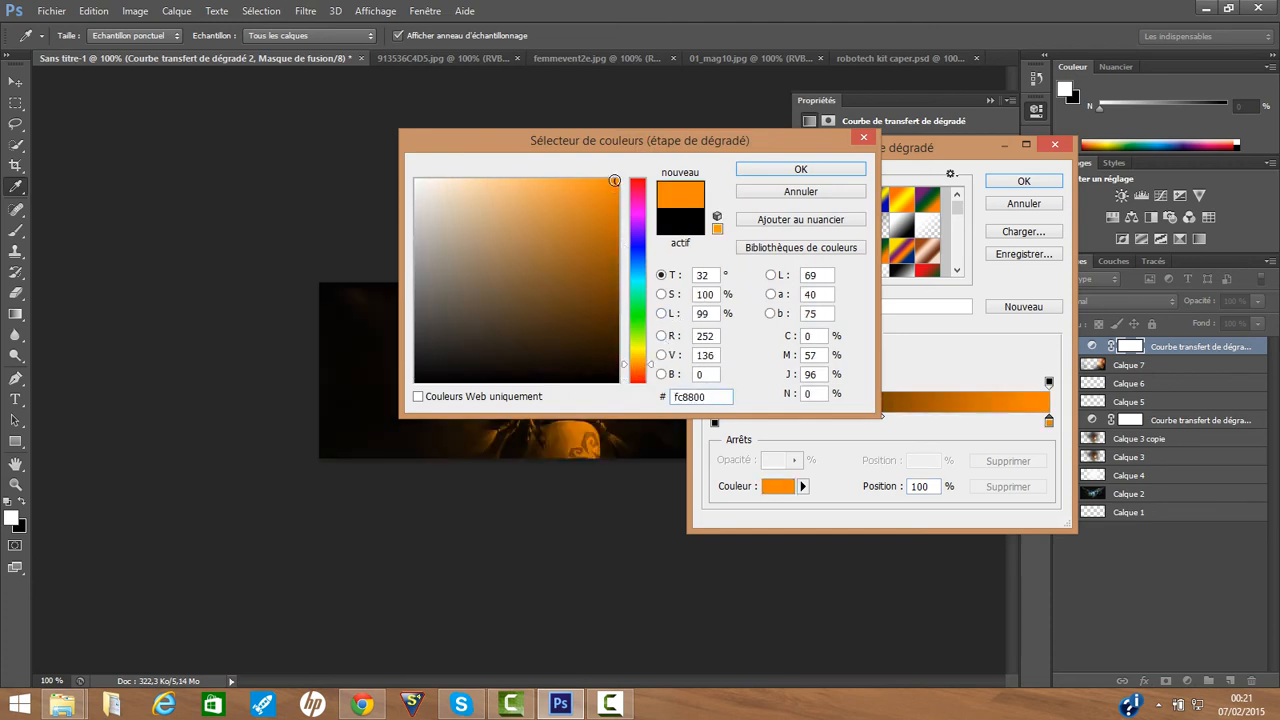
left_click(615, 181)
left_click(585, 181)
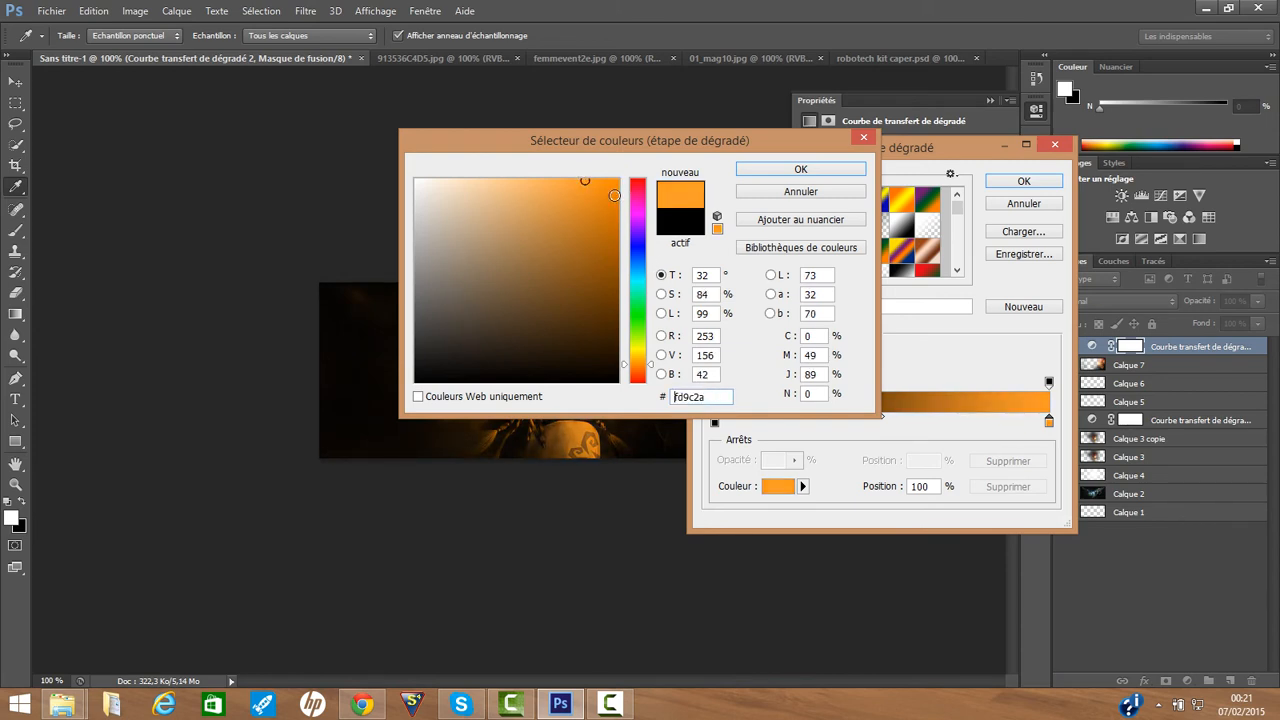
left_click(641, 360)
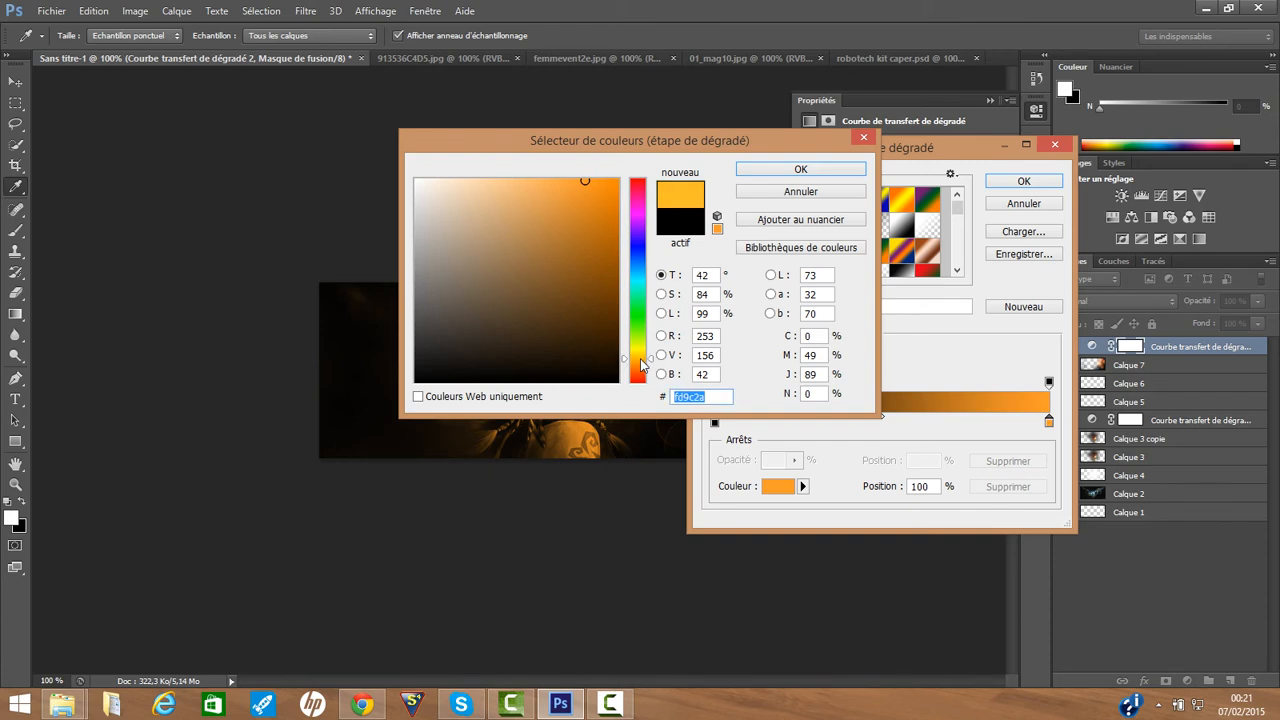
left_click(616, 182)
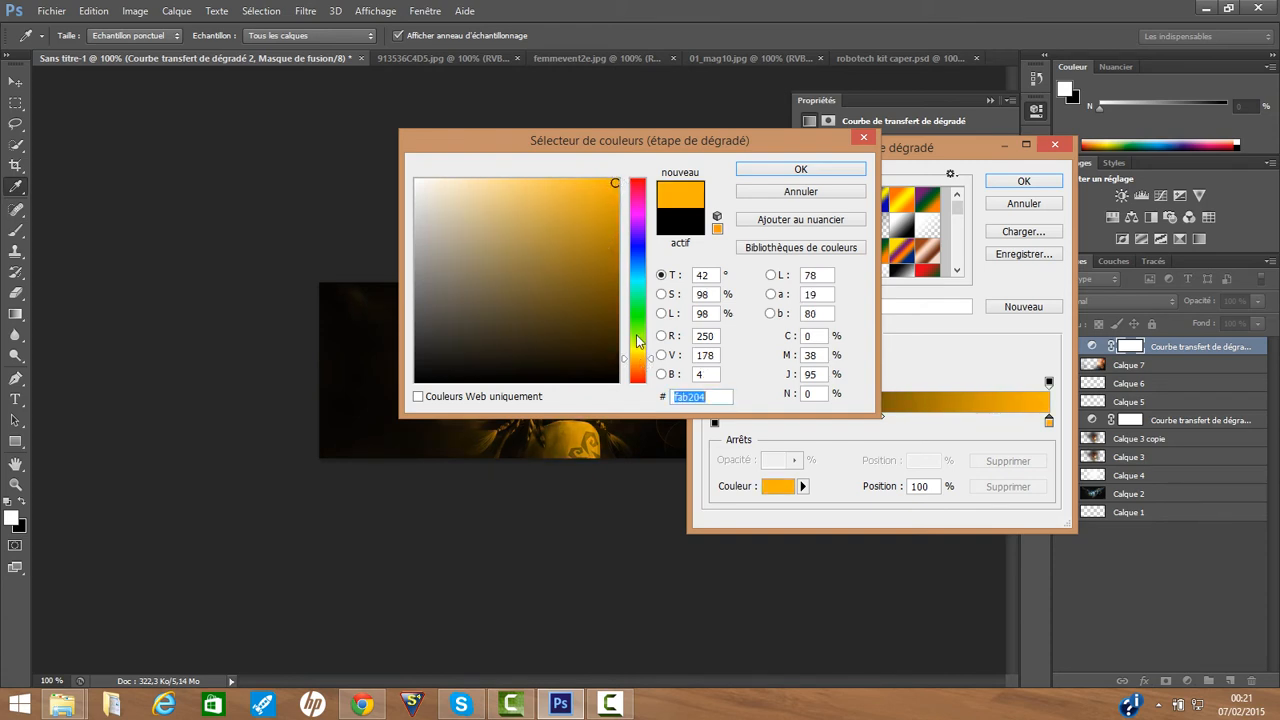
left_click_drag(638, 364, 634, 366)
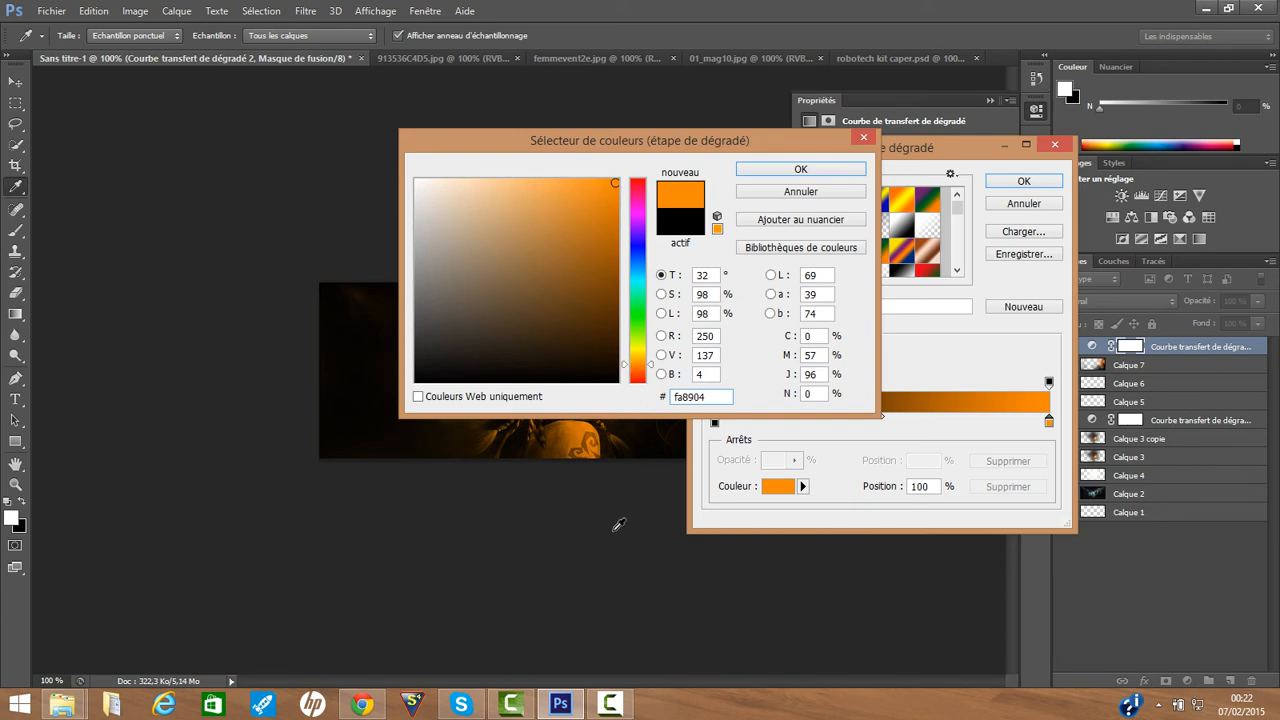
double_click(708, 394)
left_click(798, 170)
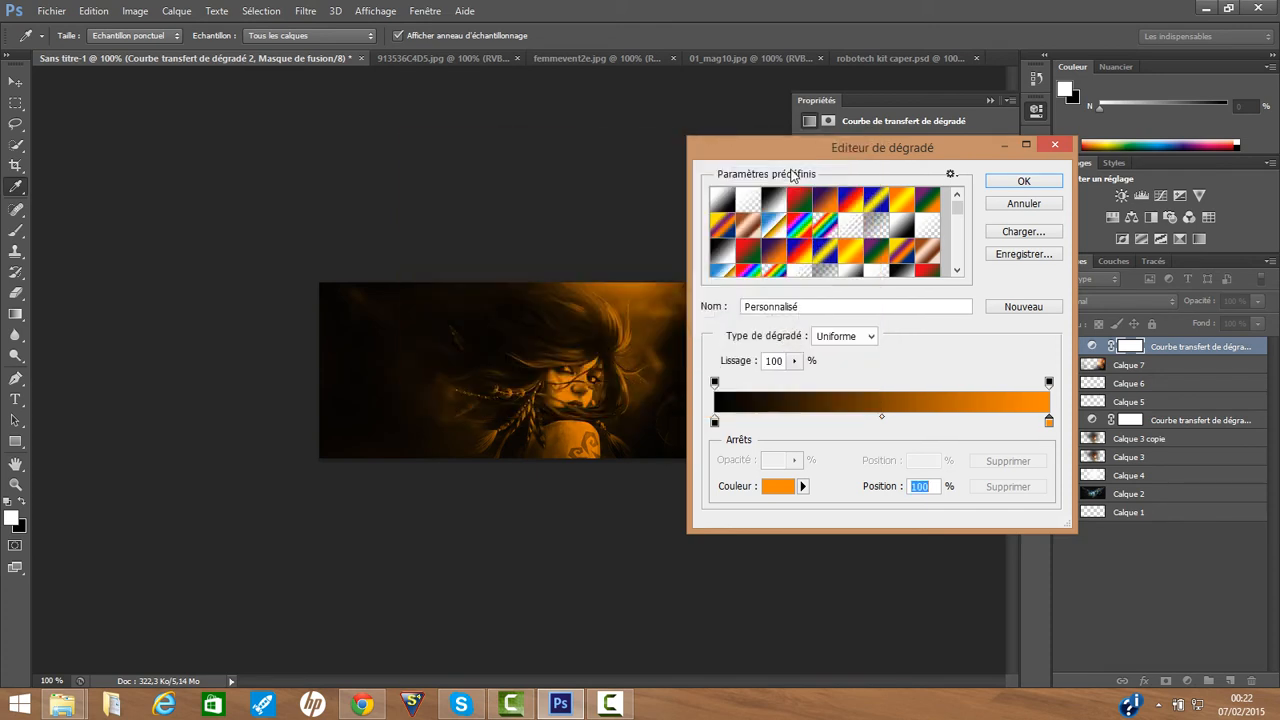
left_click(1024, 181)
key("e")
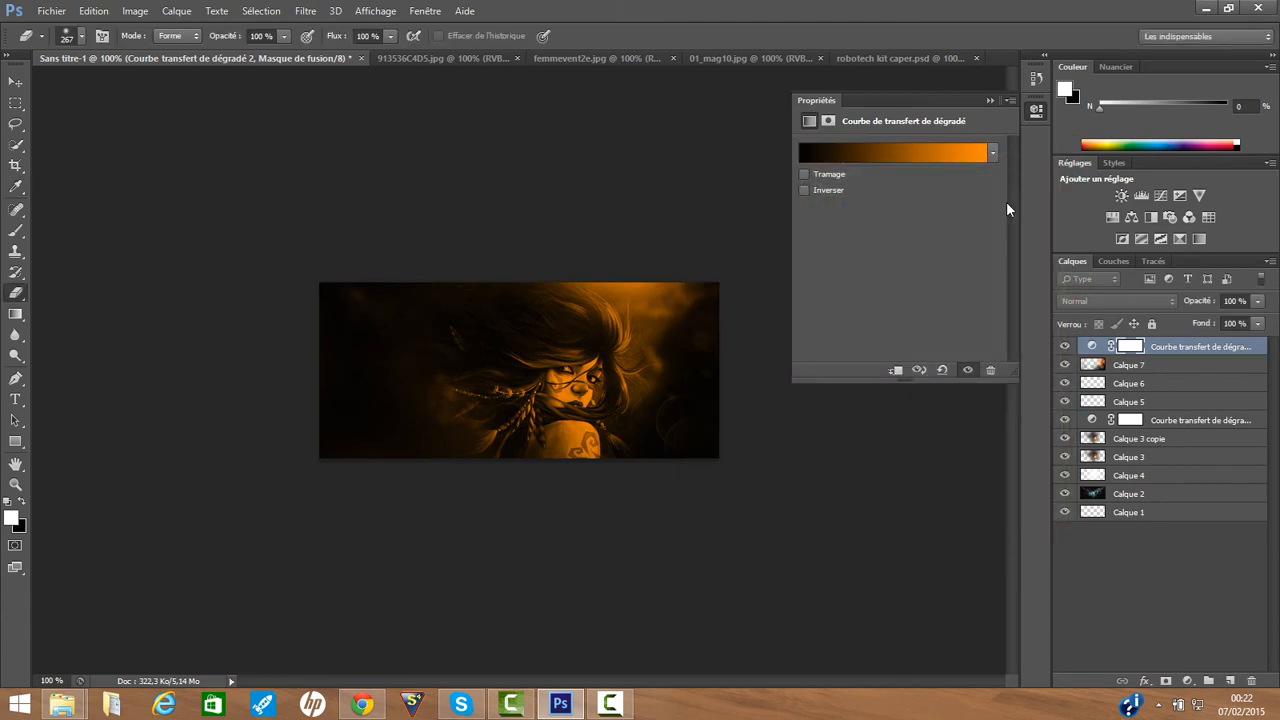
left_click(993, 100)
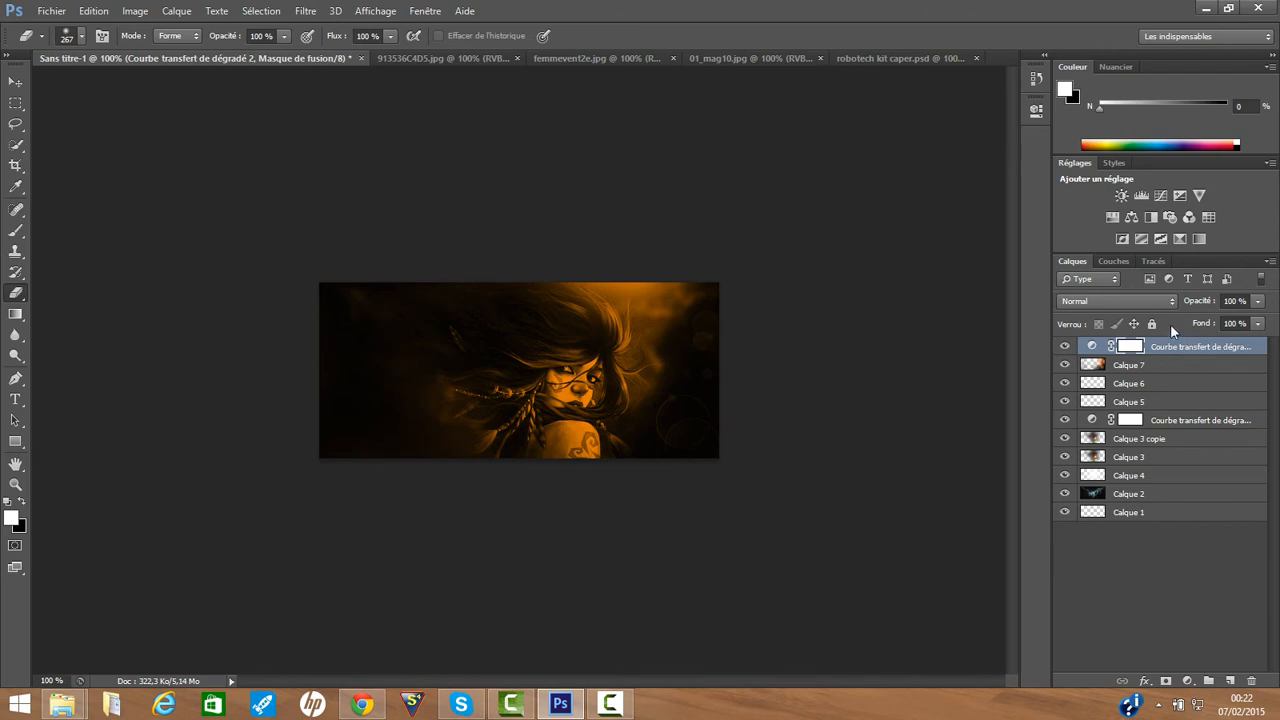
Step: Set the top gradient map layer's blend mode to Superposition and its opacity to 65%
left_click(1118, 300)
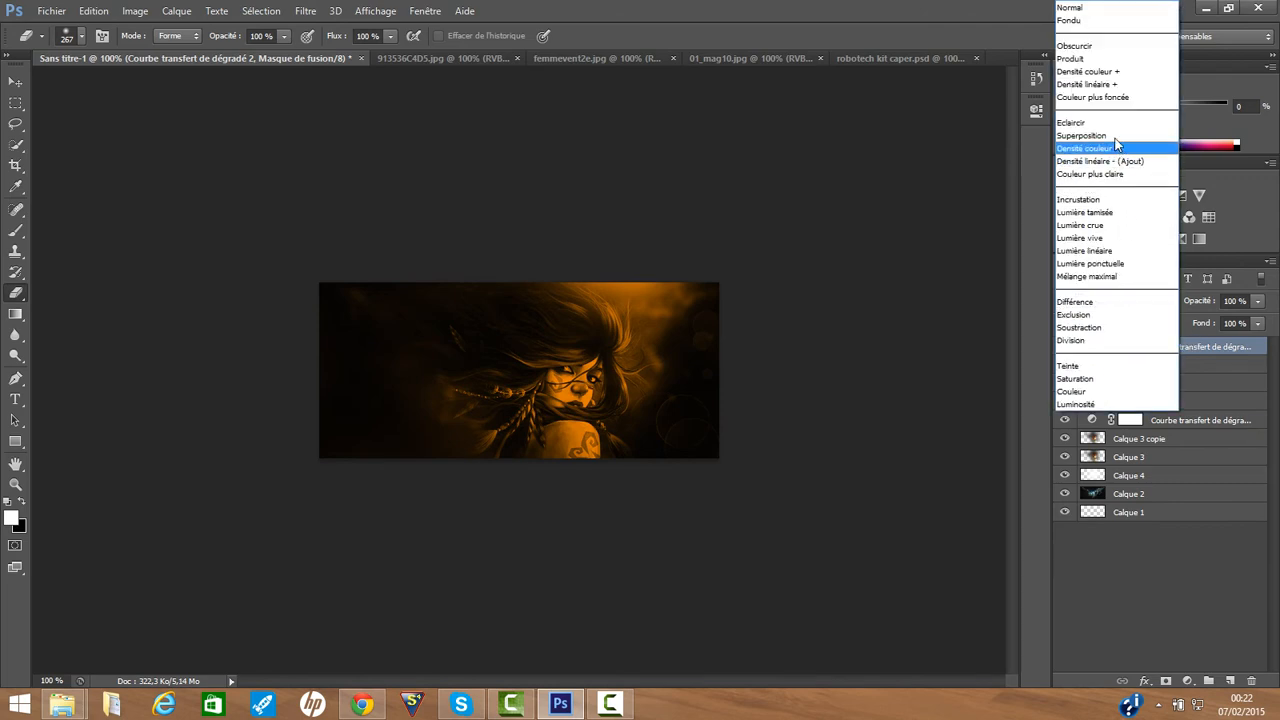
left_click(1100, 47)
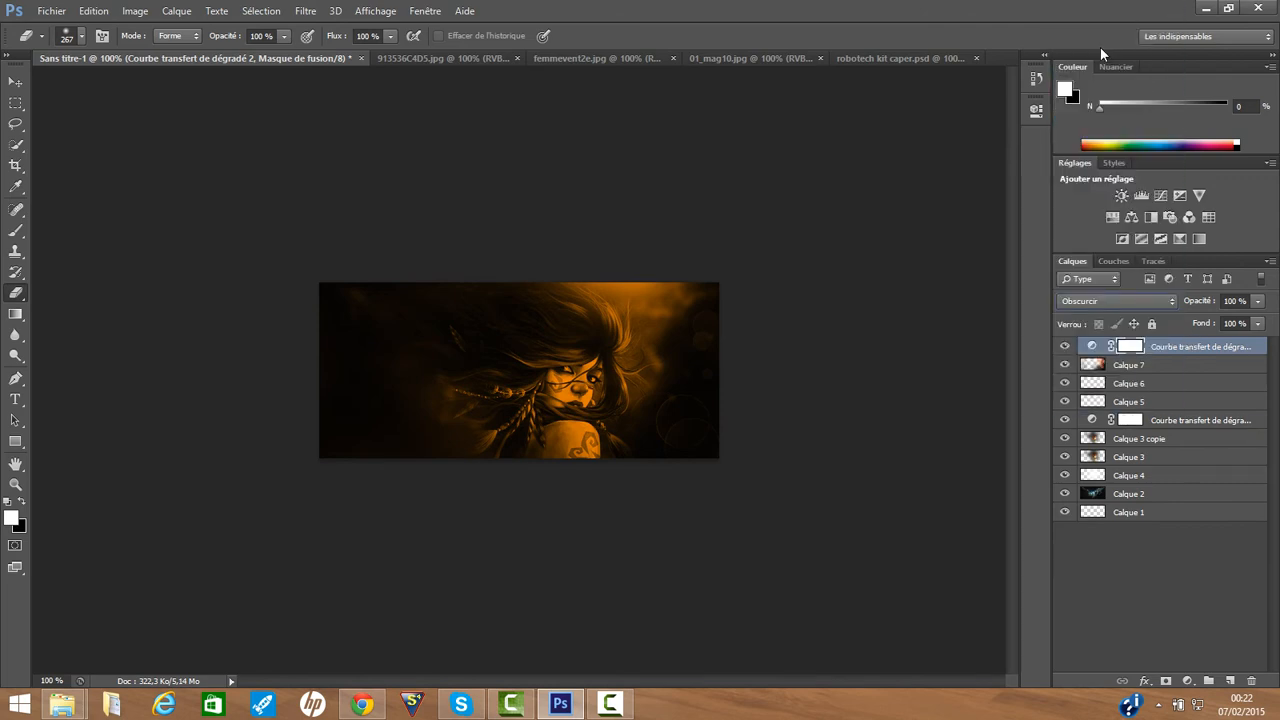
key("Down")
key("Down")
key("Down")
key("Down")
key("Down")
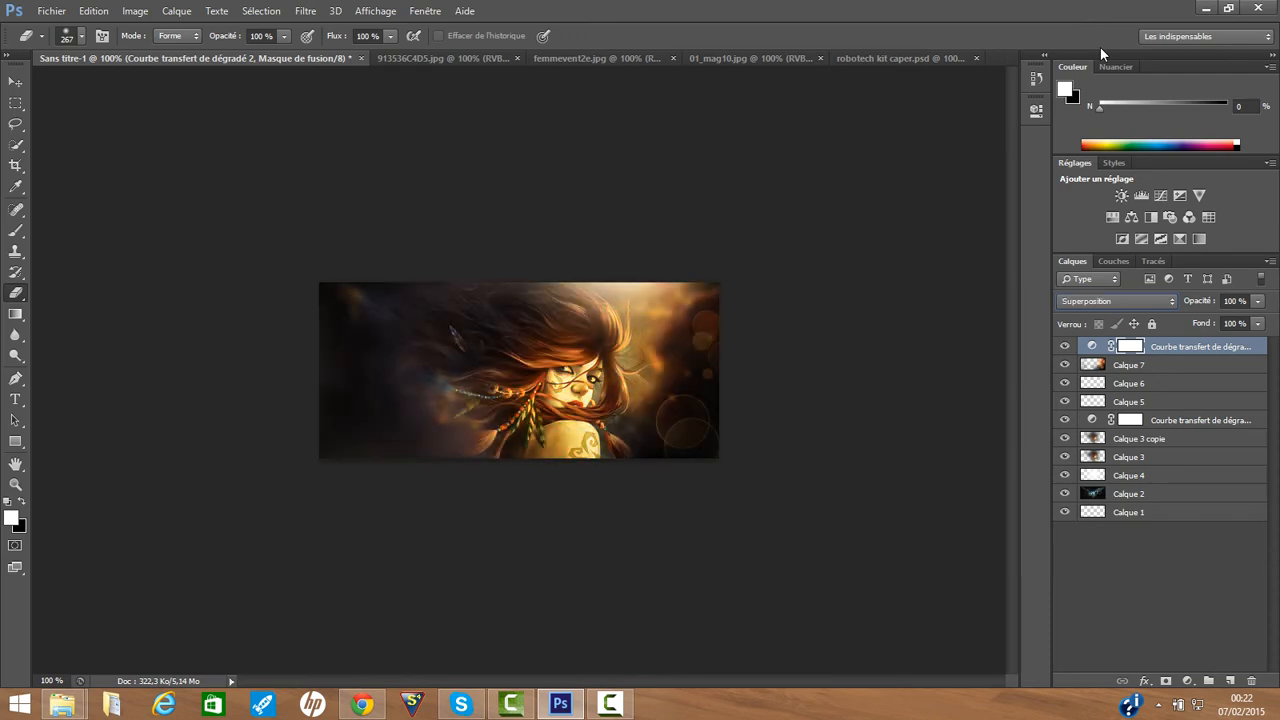
key("Down")
key("Down")
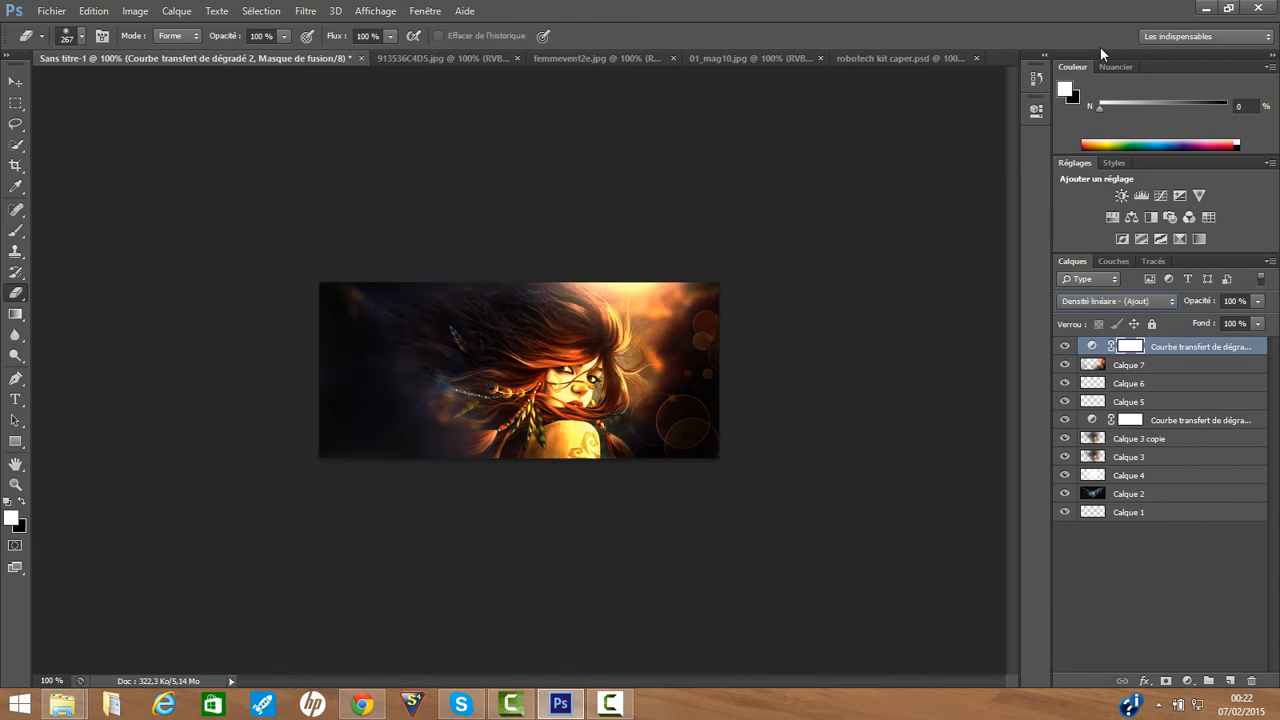
key("Up")
left_click(1067, 349)
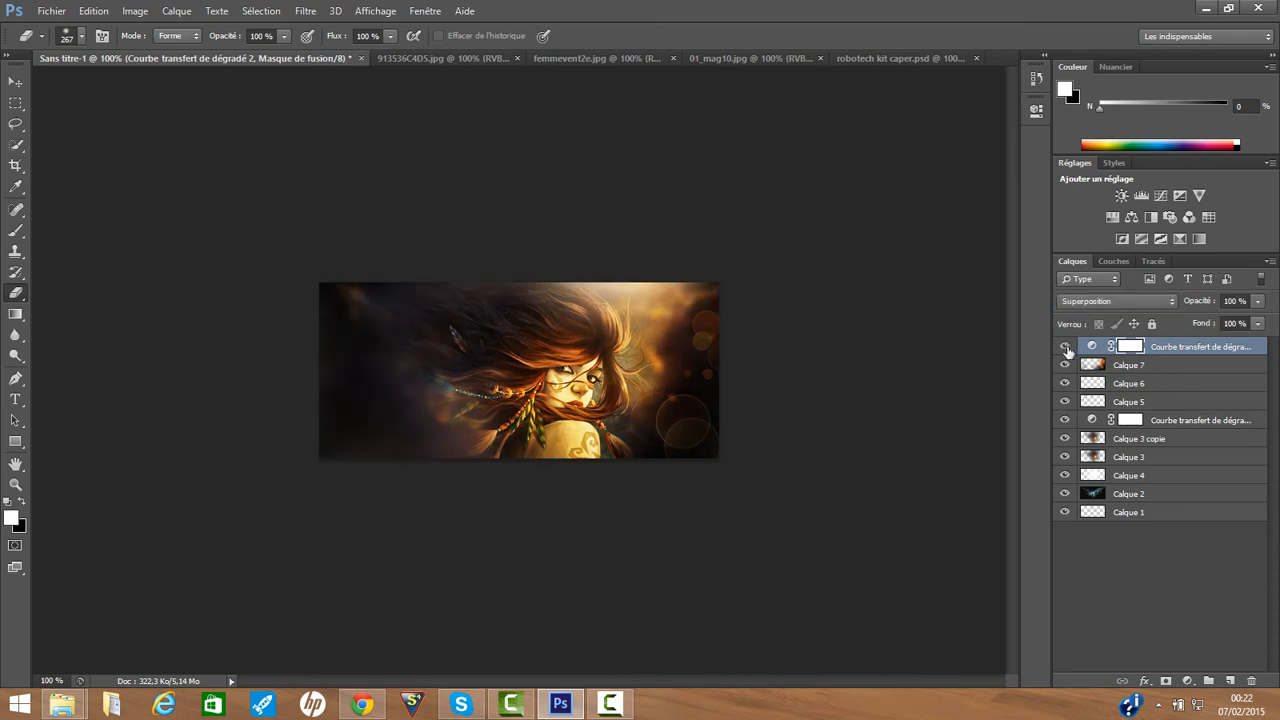
left_click(1262, 302)
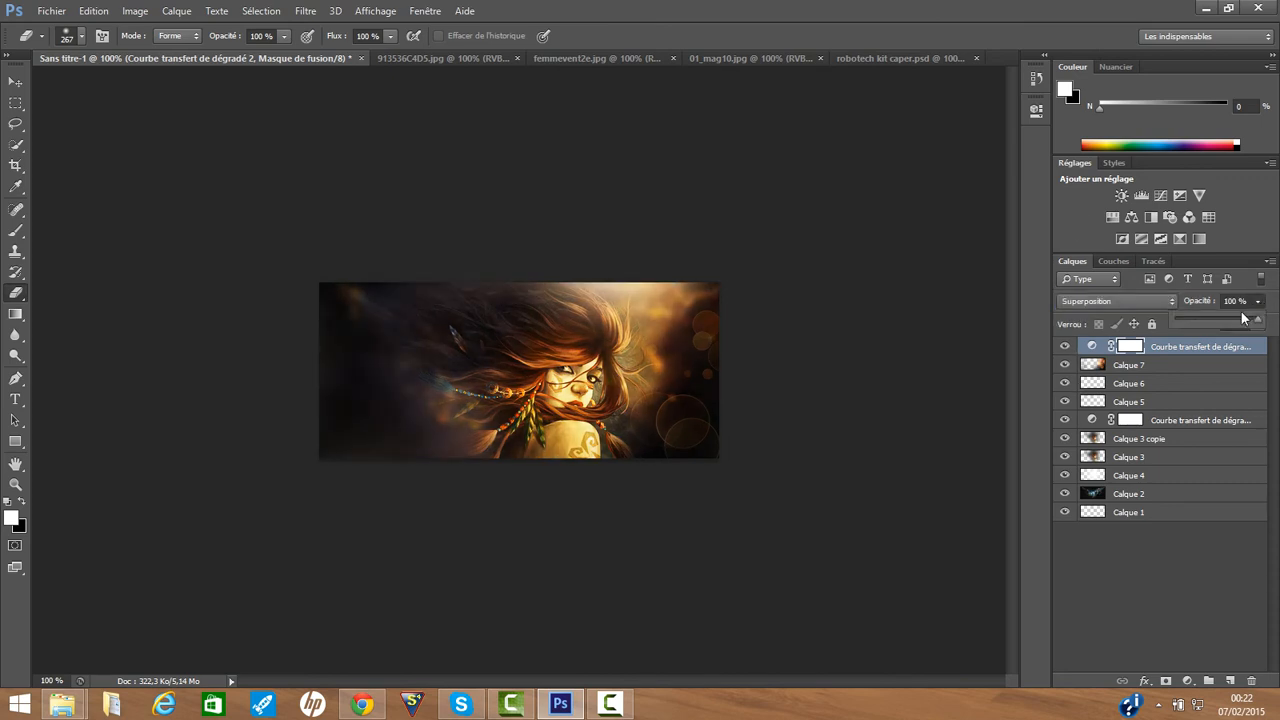
left_click(1234, 318)
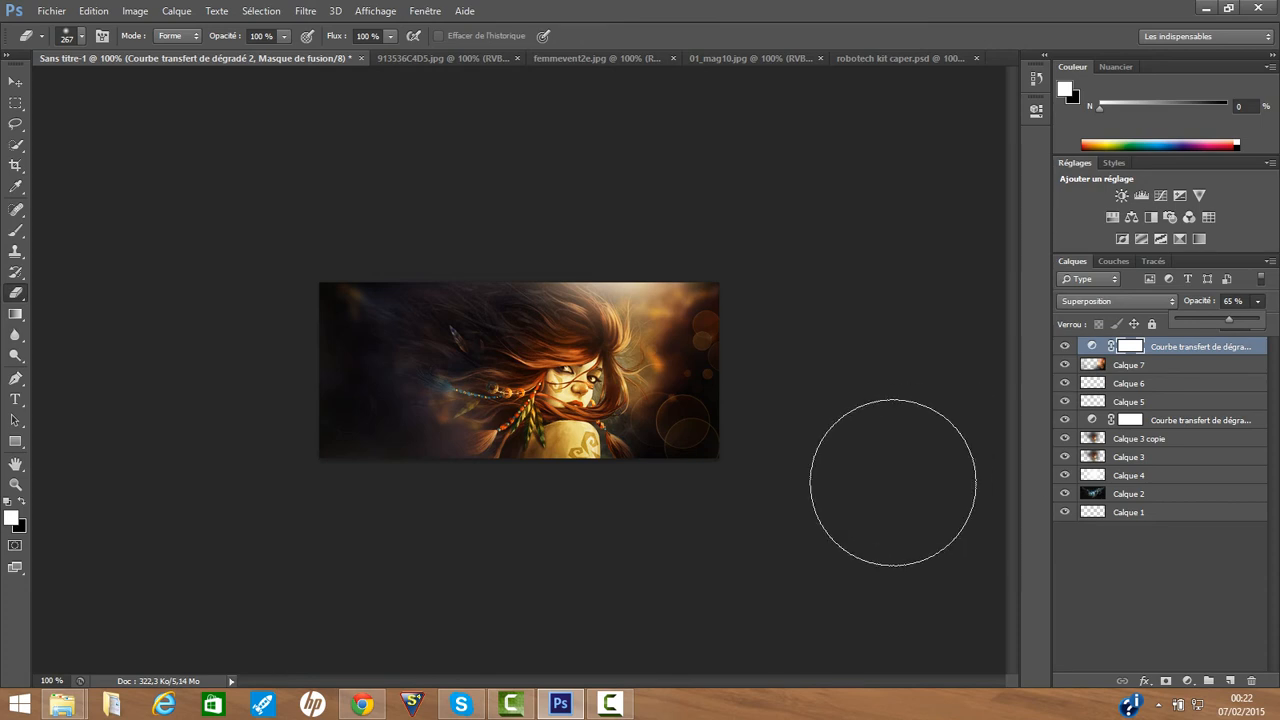
Step: Add a gradient map adjustment above the existing one using the Violet, orange preset, leaving Inverser off
left_click(1188, 683)
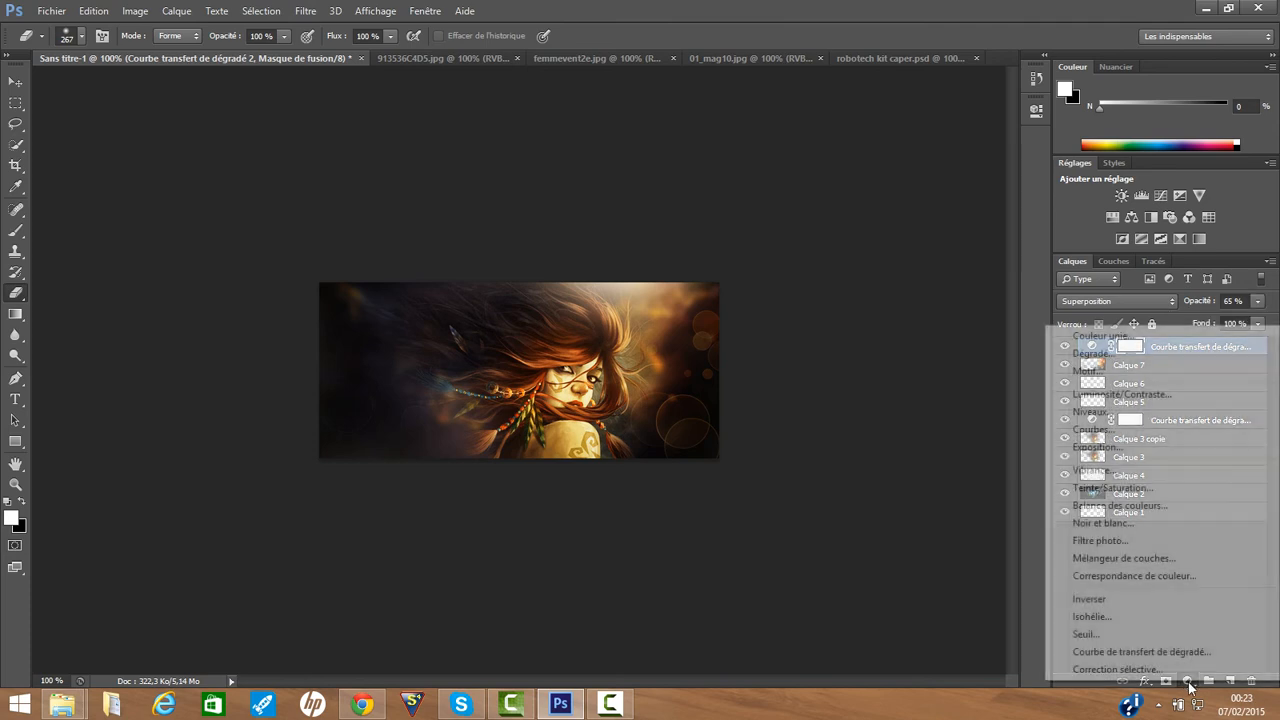
left_click(1156, 651)
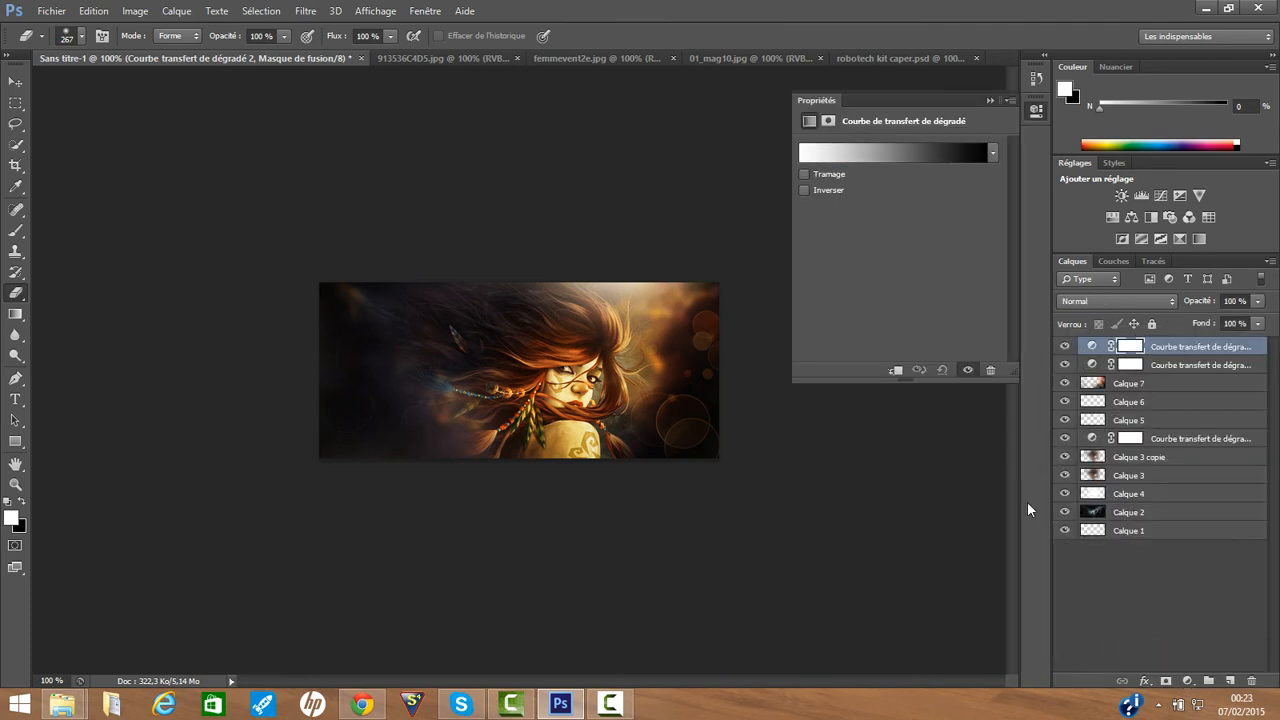
left_click(895, 156)
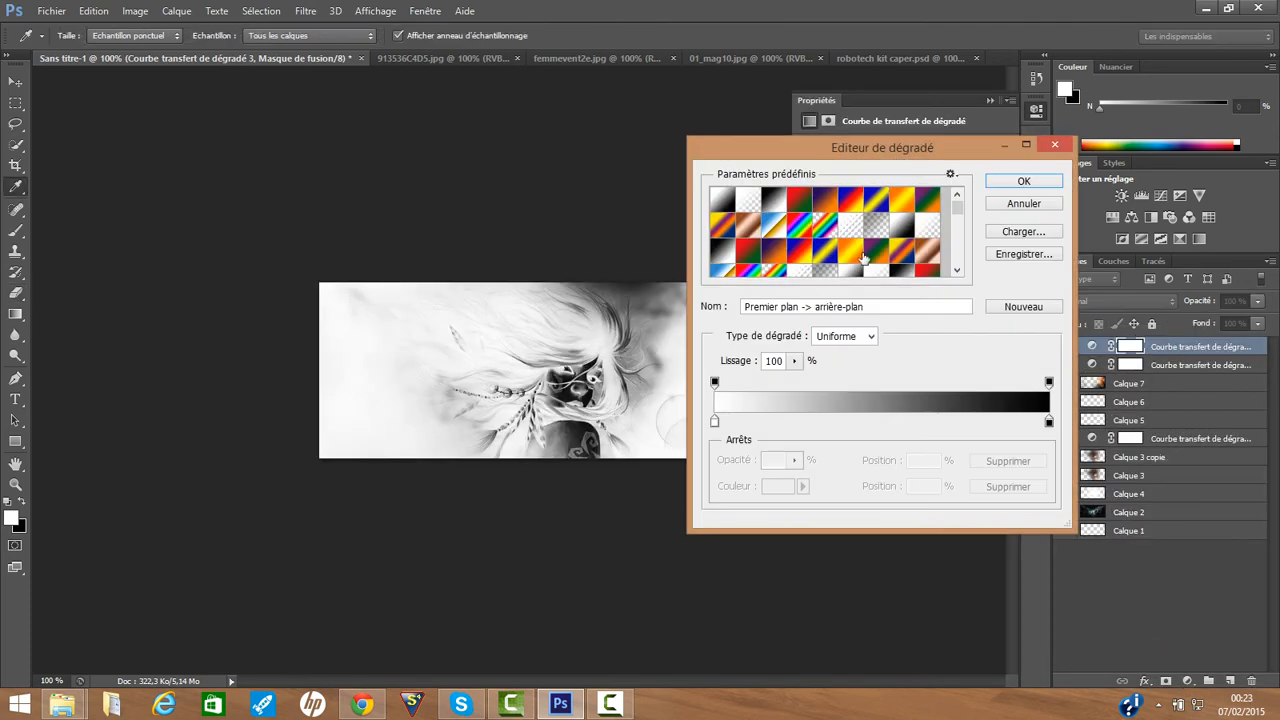
left_click(831, 206)
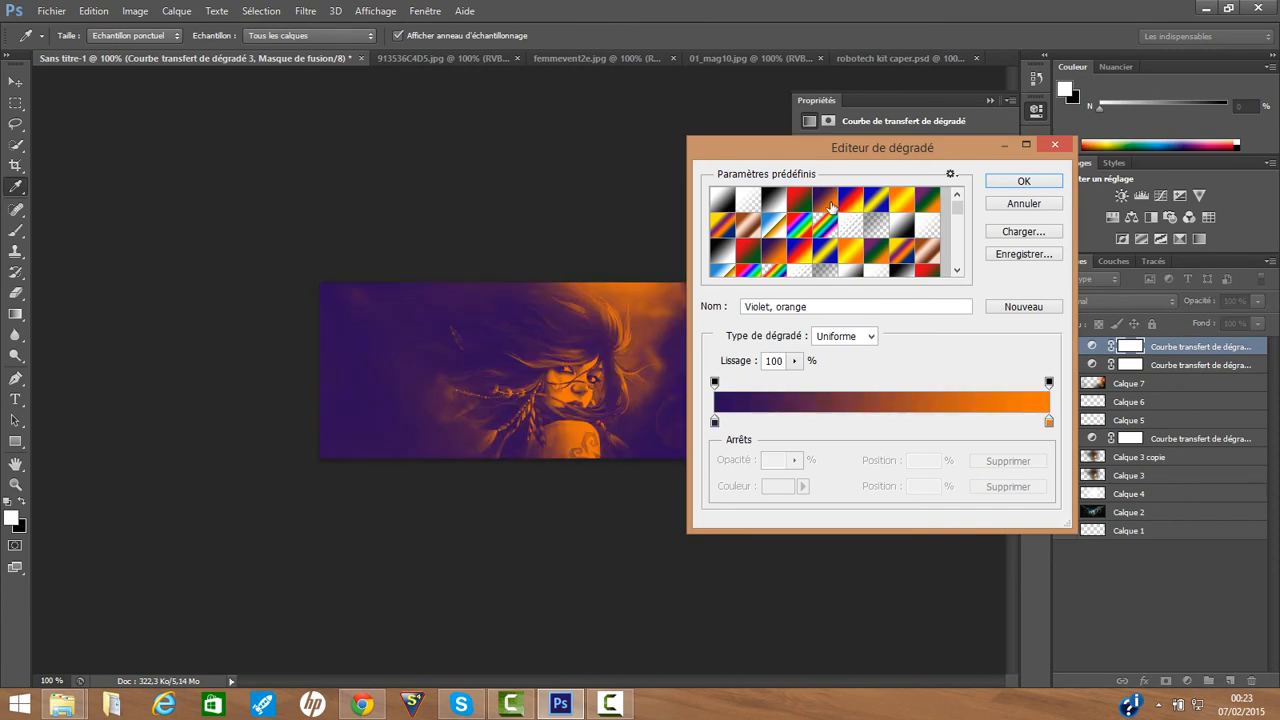
left_click(1026, 181)
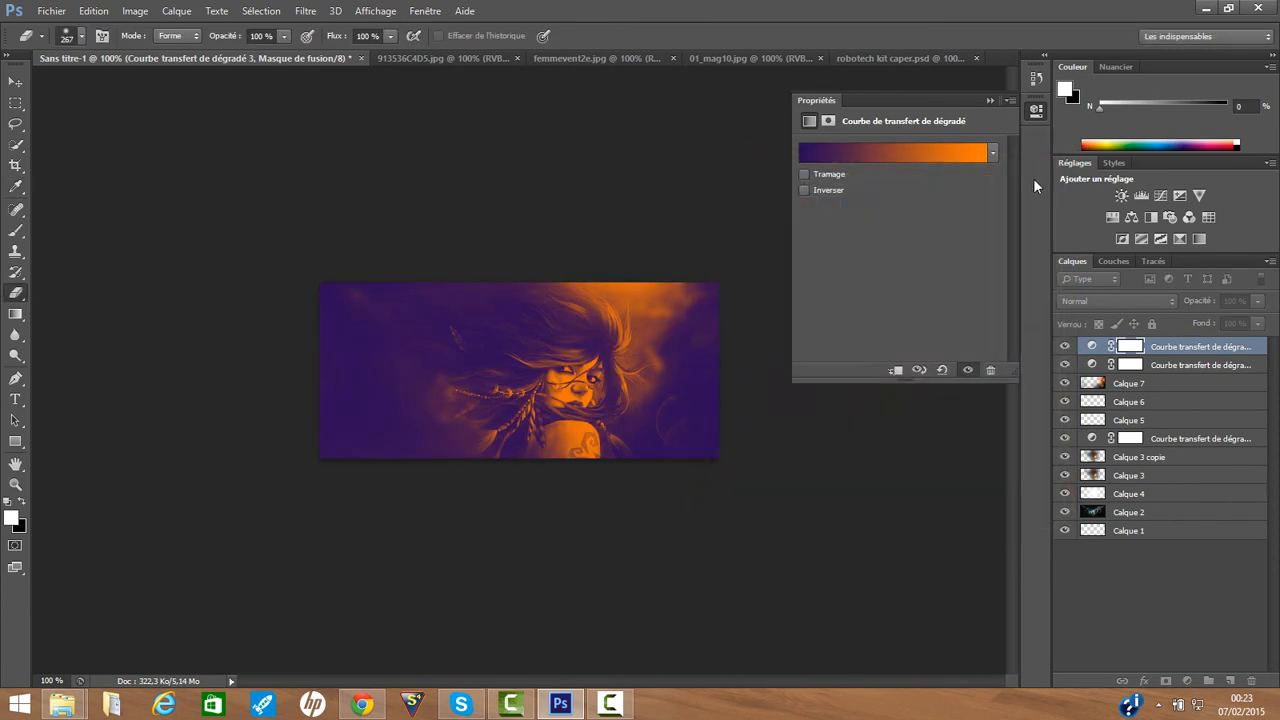
left_click(832, 190)
left_click(806, 190)
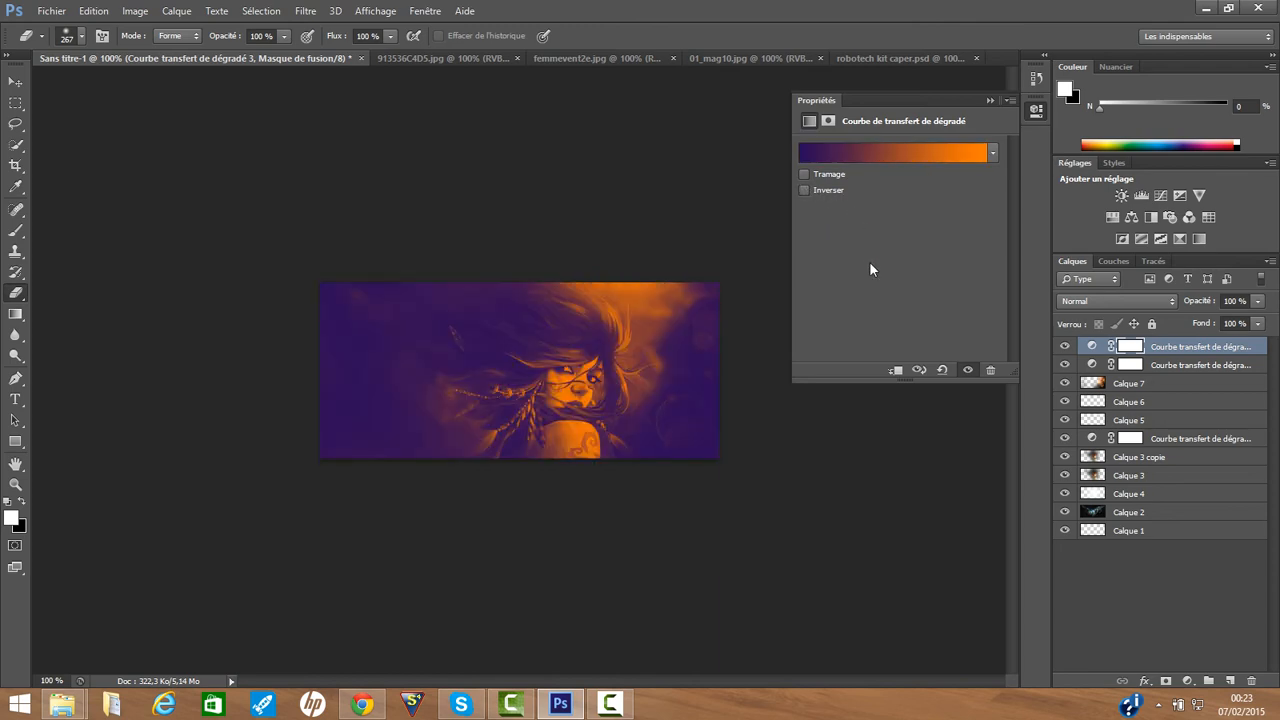
Step: Try several blend modes on the violet-orange gradient map layer and settle on Densité couleur -
left_click(1117, 302)
left_click(1087, 50)
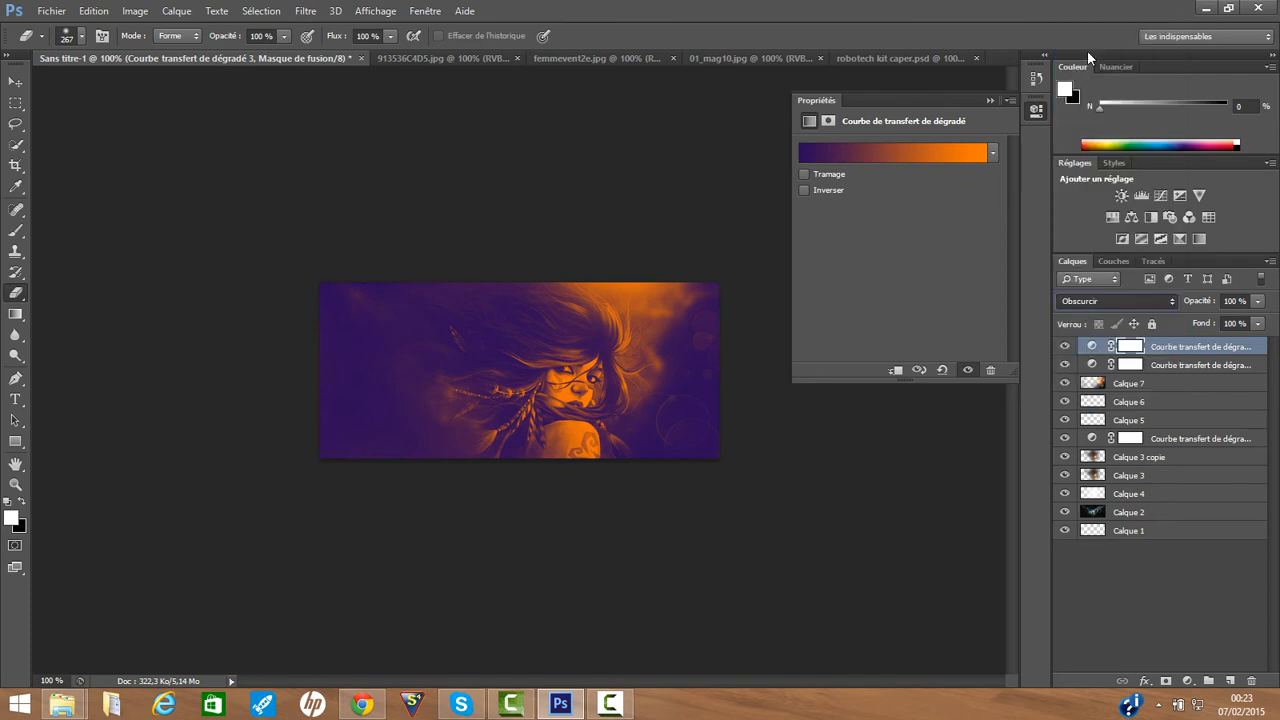
key("shift+plus")
key("shift+plus")
key("shift+plus")
key("shift+plus")
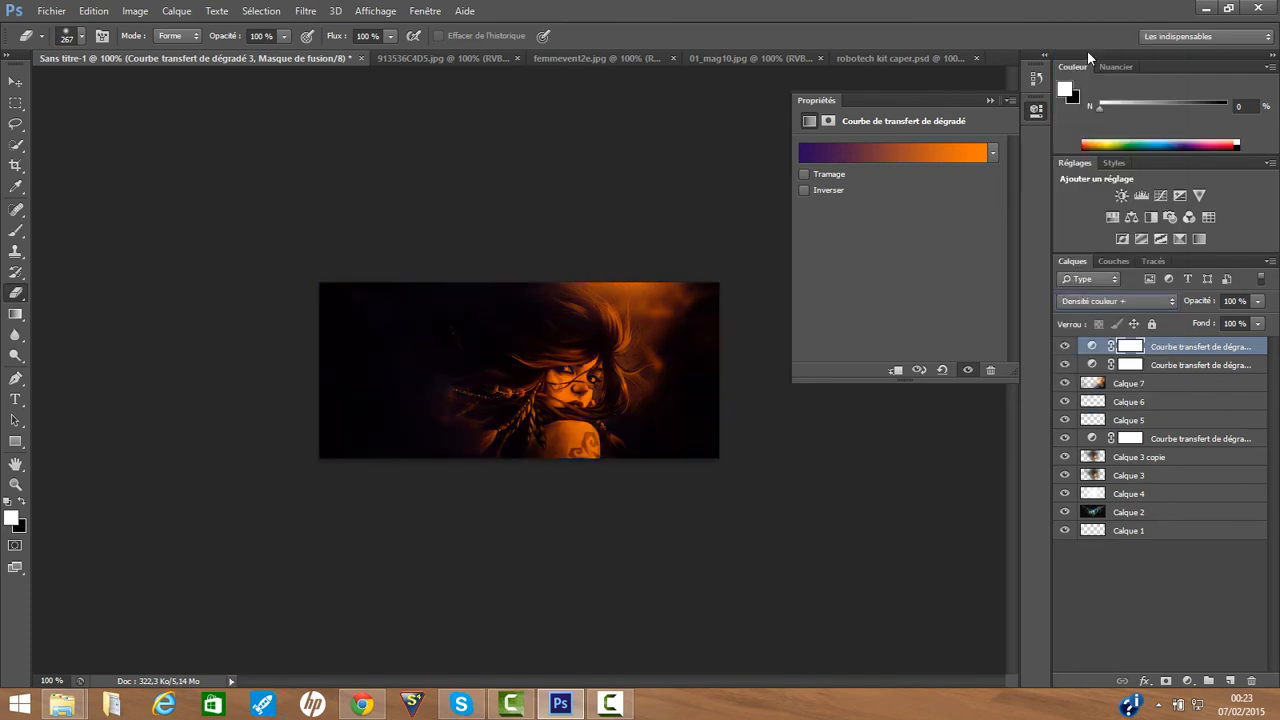
key("shift+plus")
key("shift+plus")
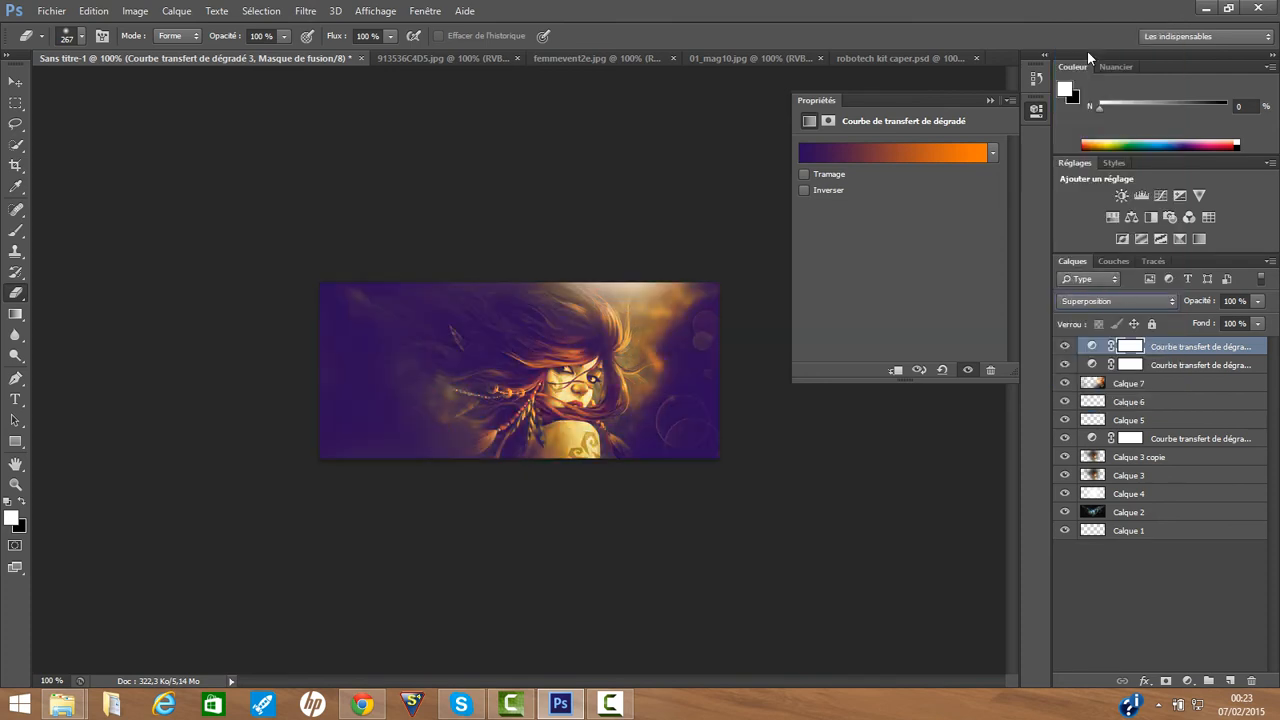
key("Down")
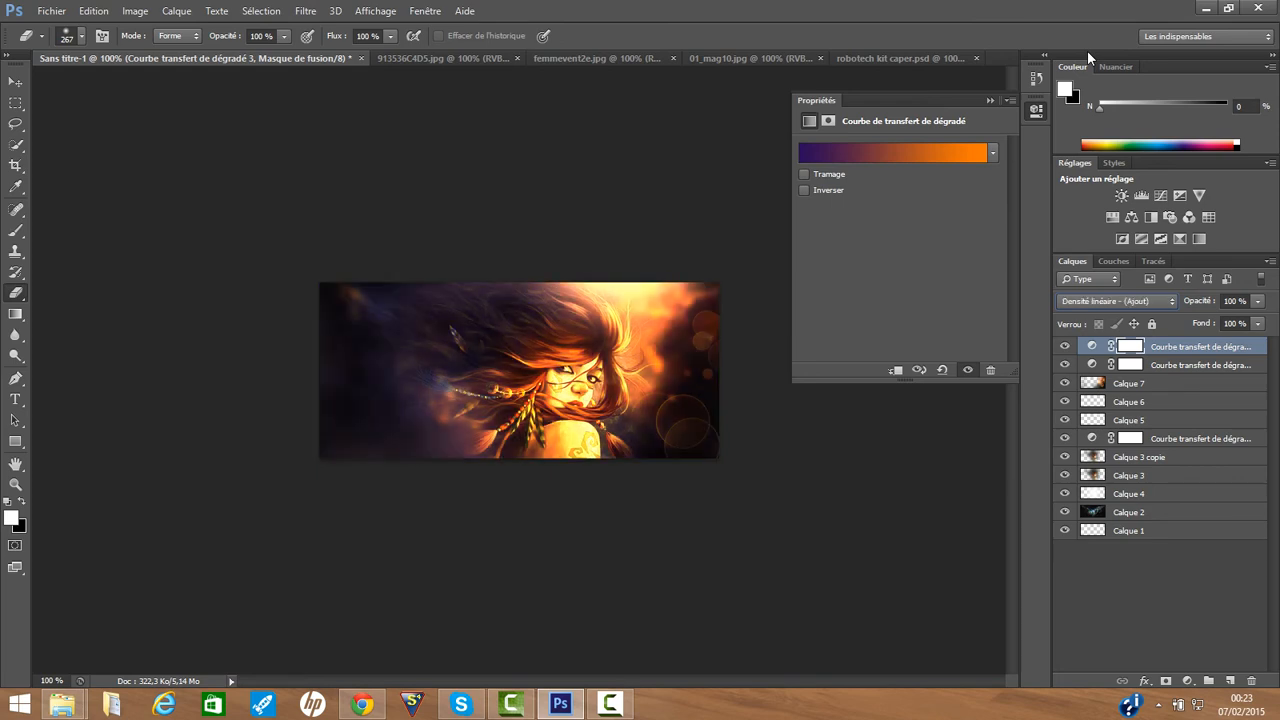
key("Up")
key("Down")
key("Up")
left_click(988, 102)
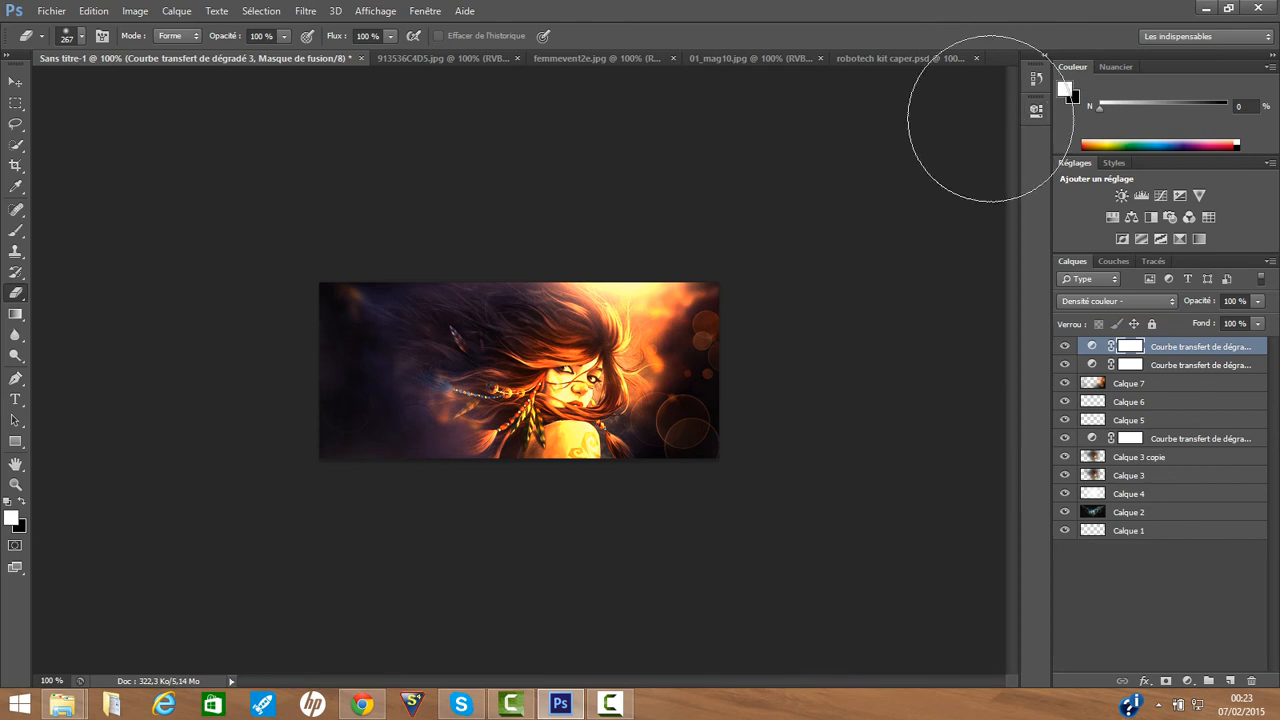
Step: Lower the top gradient map's opacity to 25% and compare the banner with the layer hidden and shown
left_click(1258, 302)
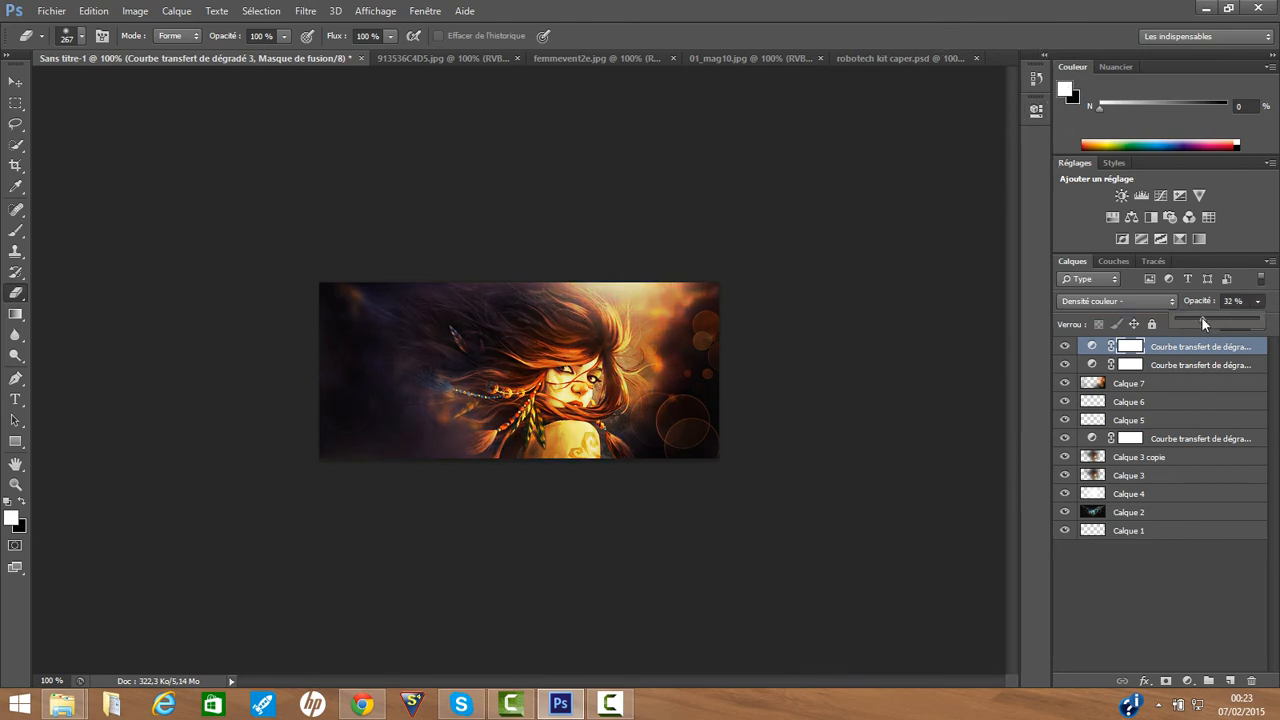
left_click(1065, 346)
left_click(1066, 346)
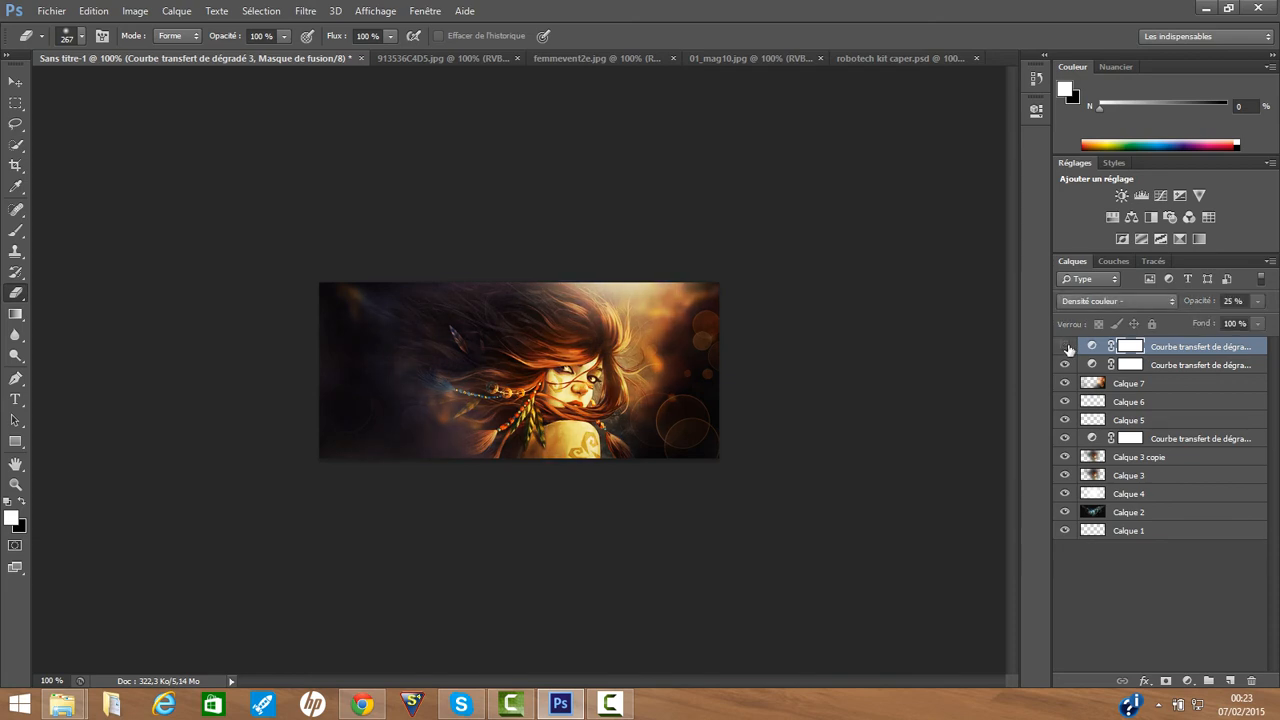
left_click(1066, 346)
left_click(1066, 346)
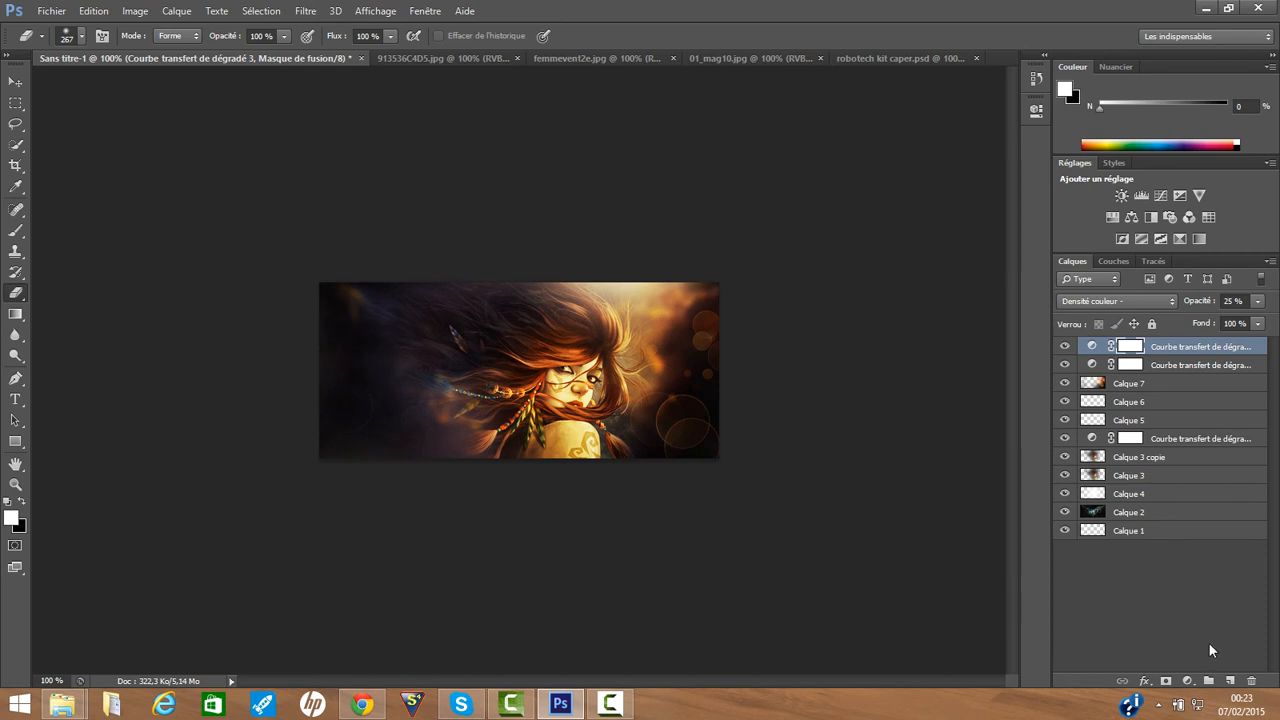
Step: Add a new layer above all others and apply the merged image to it in Produit mode at 100% opacity
left_click(1232, 681)
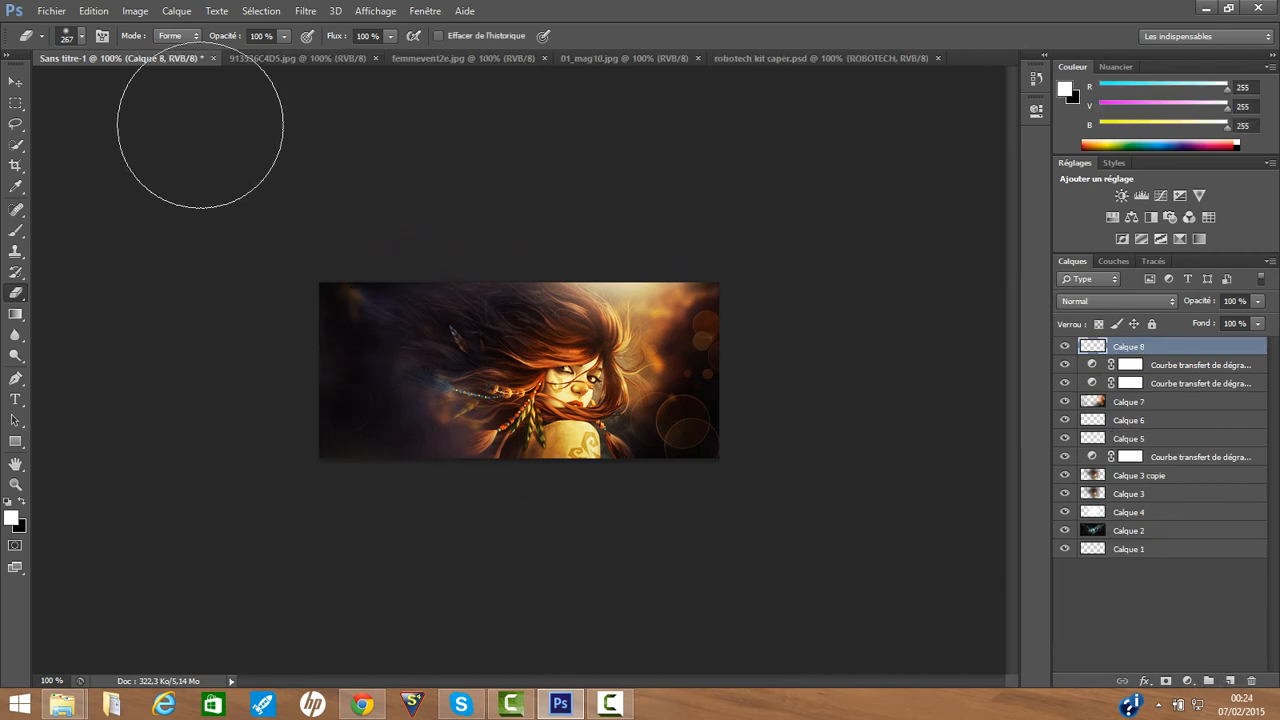
left_click(135, 11)
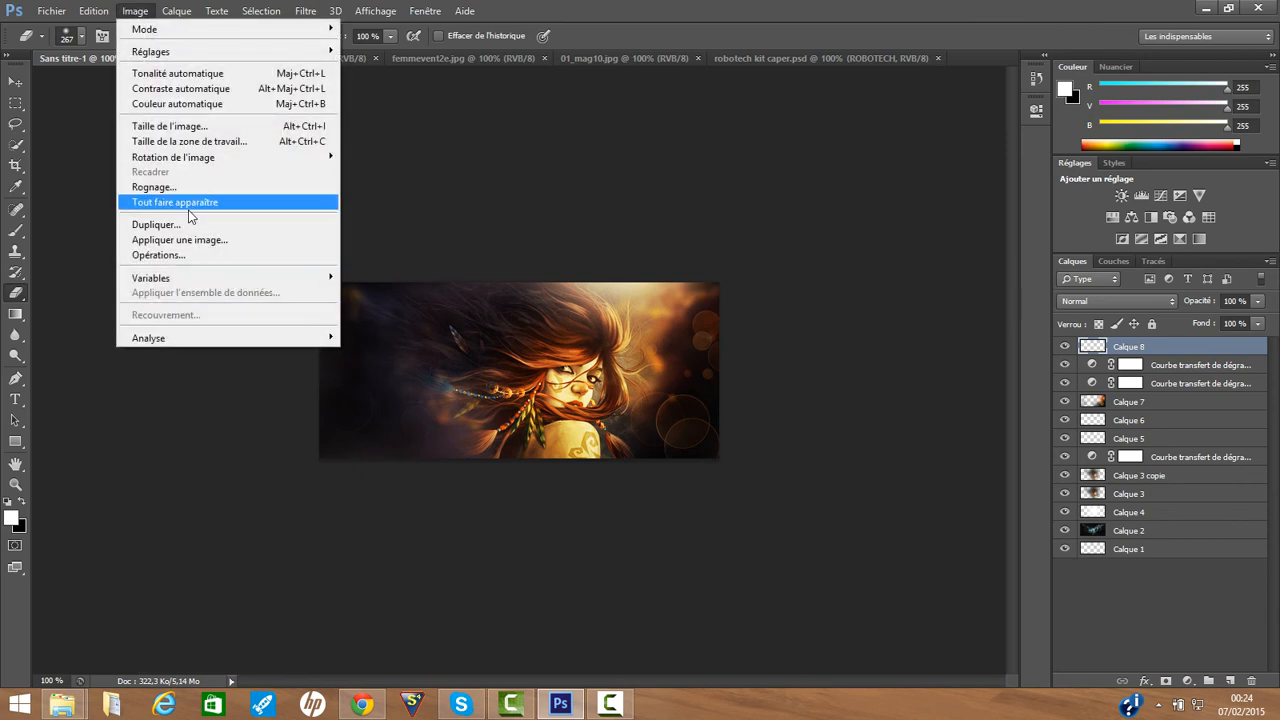
left_click(190, 240)
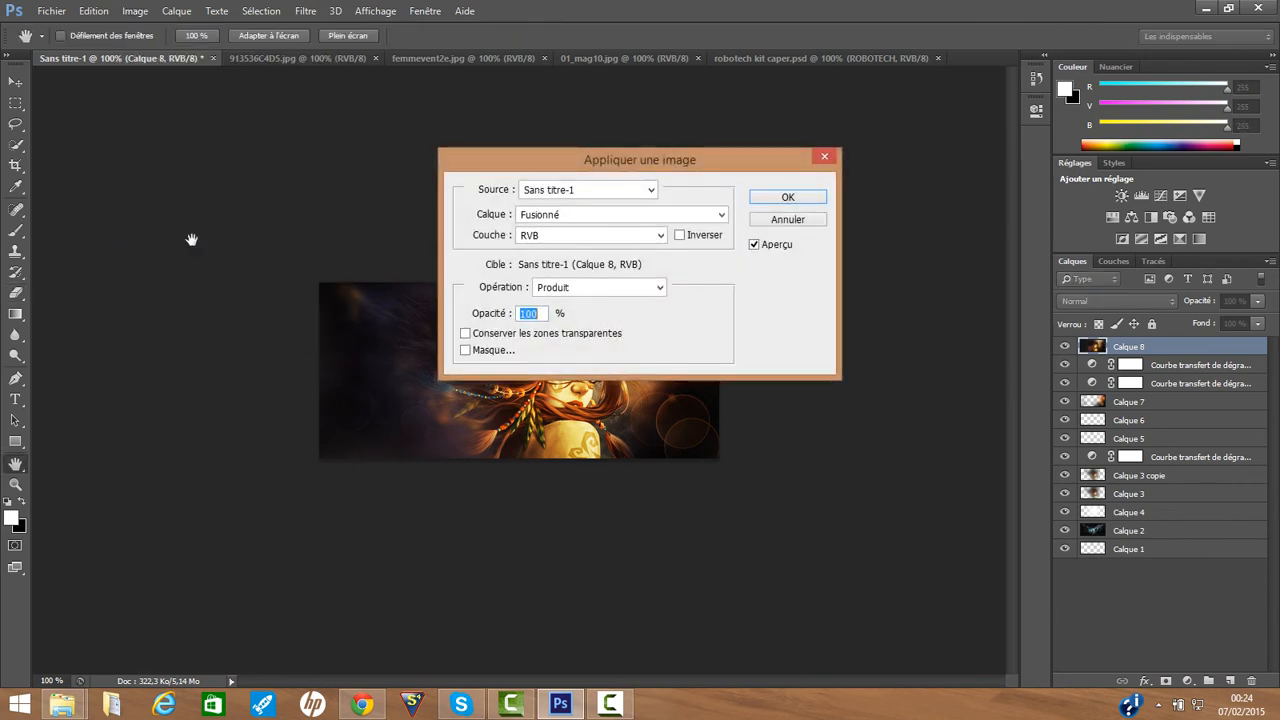
key("Return")
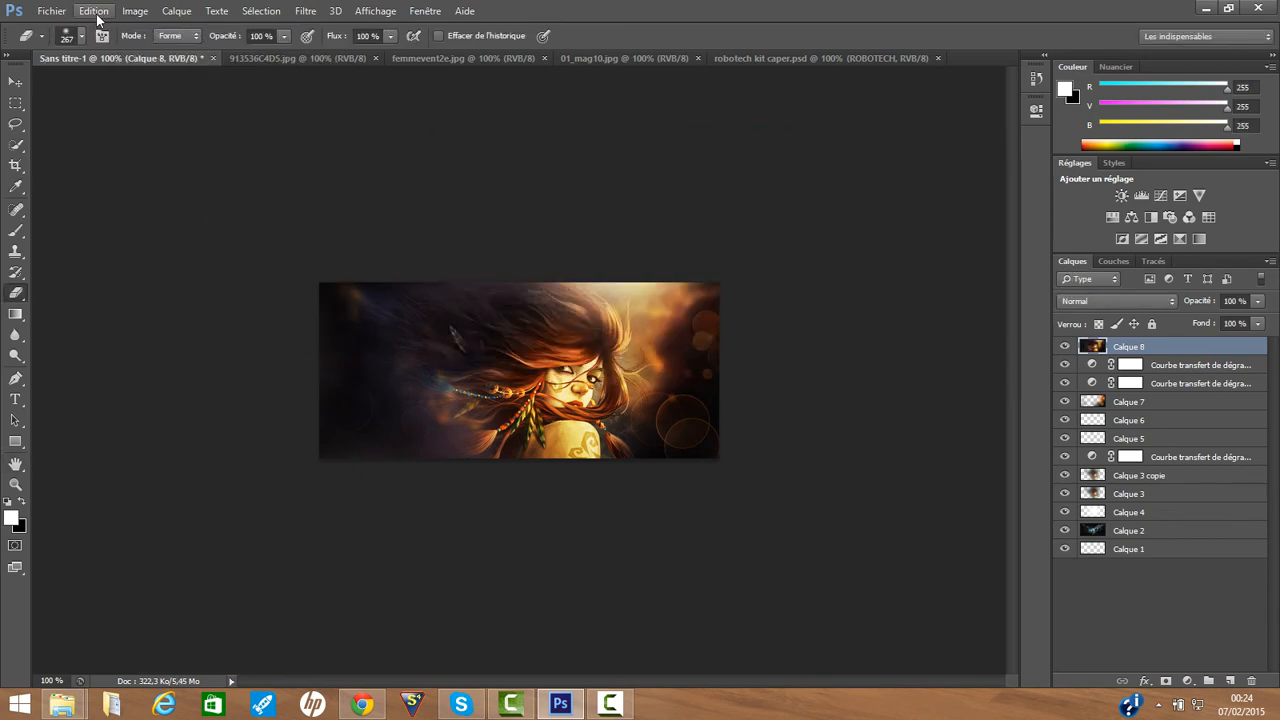
Step: Stroke the edge of Calque 8 with a 4 px black #000000 centred contour in Normal mode at 100% opacity
left_click(94, 11)
left_click(205, 255)
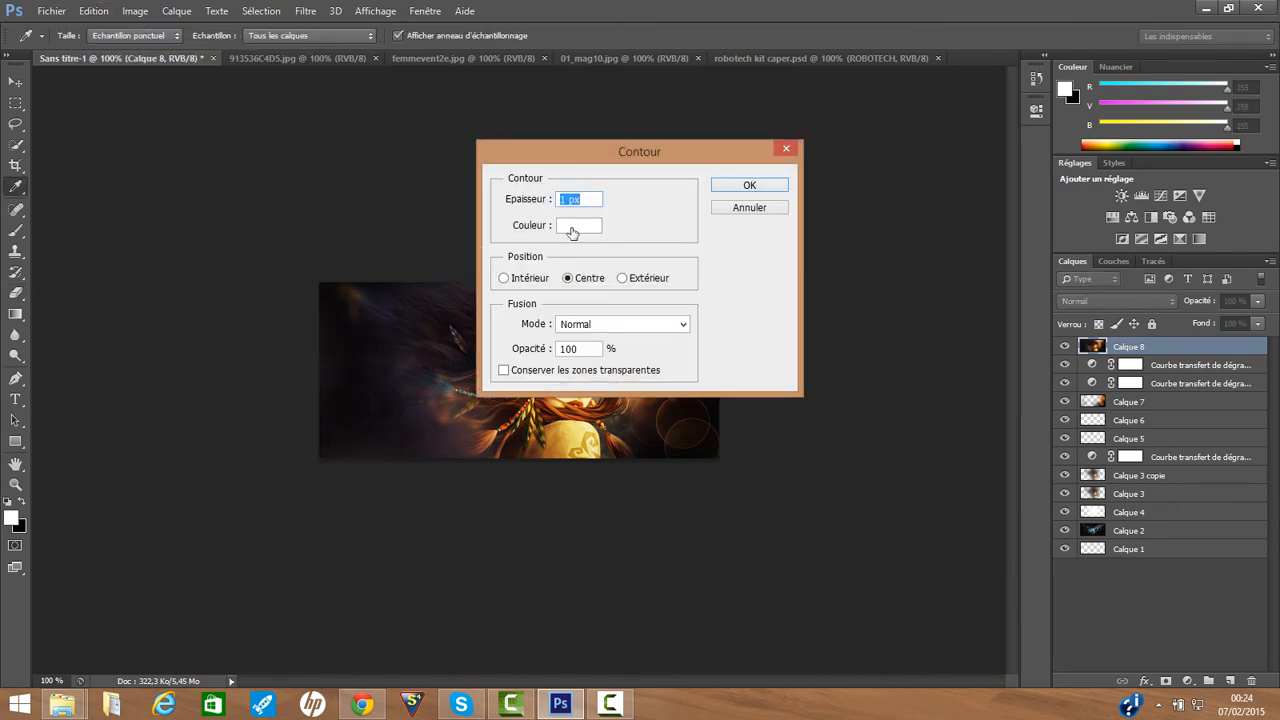
left_click(572, 228)
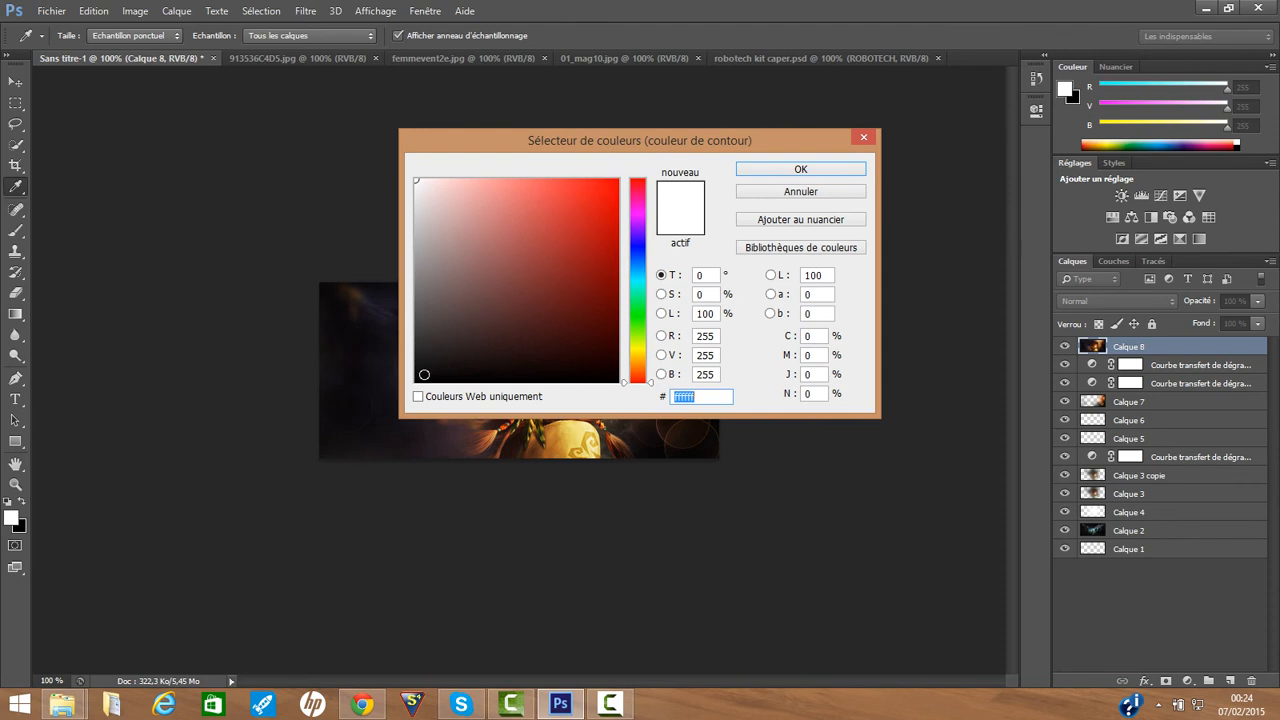
left_click(416, 381)
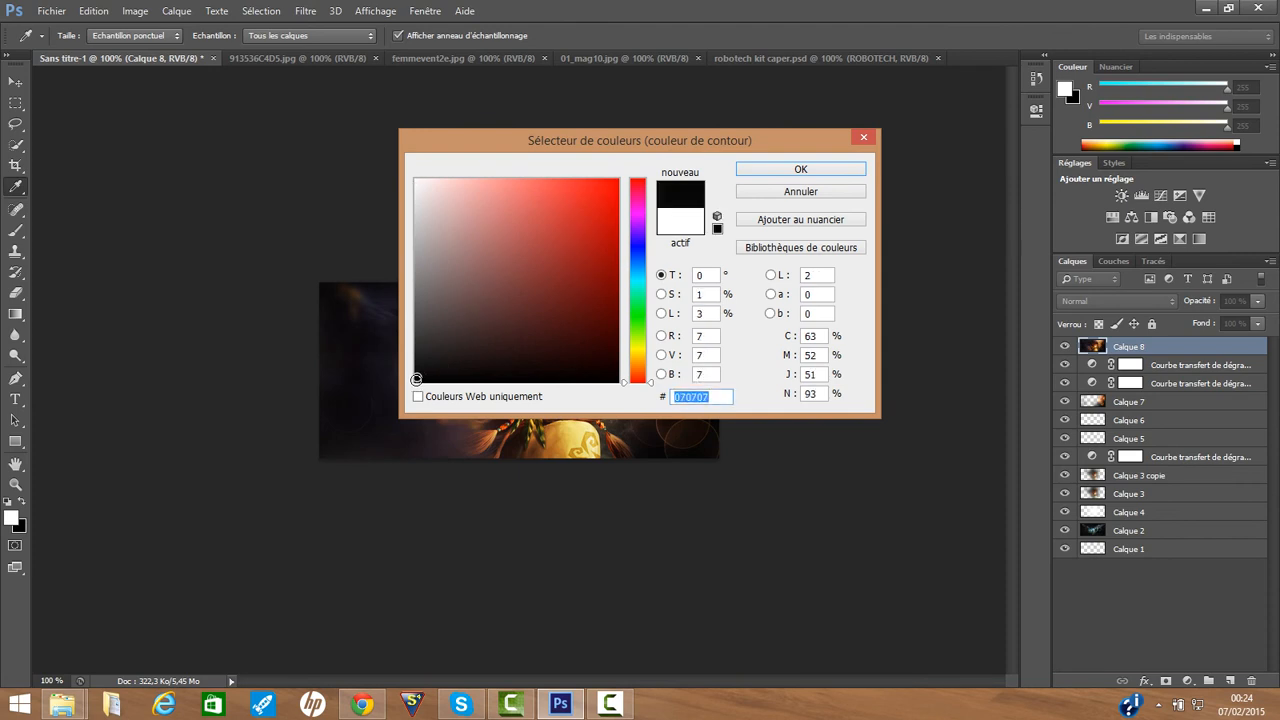
left_click(414, 379)
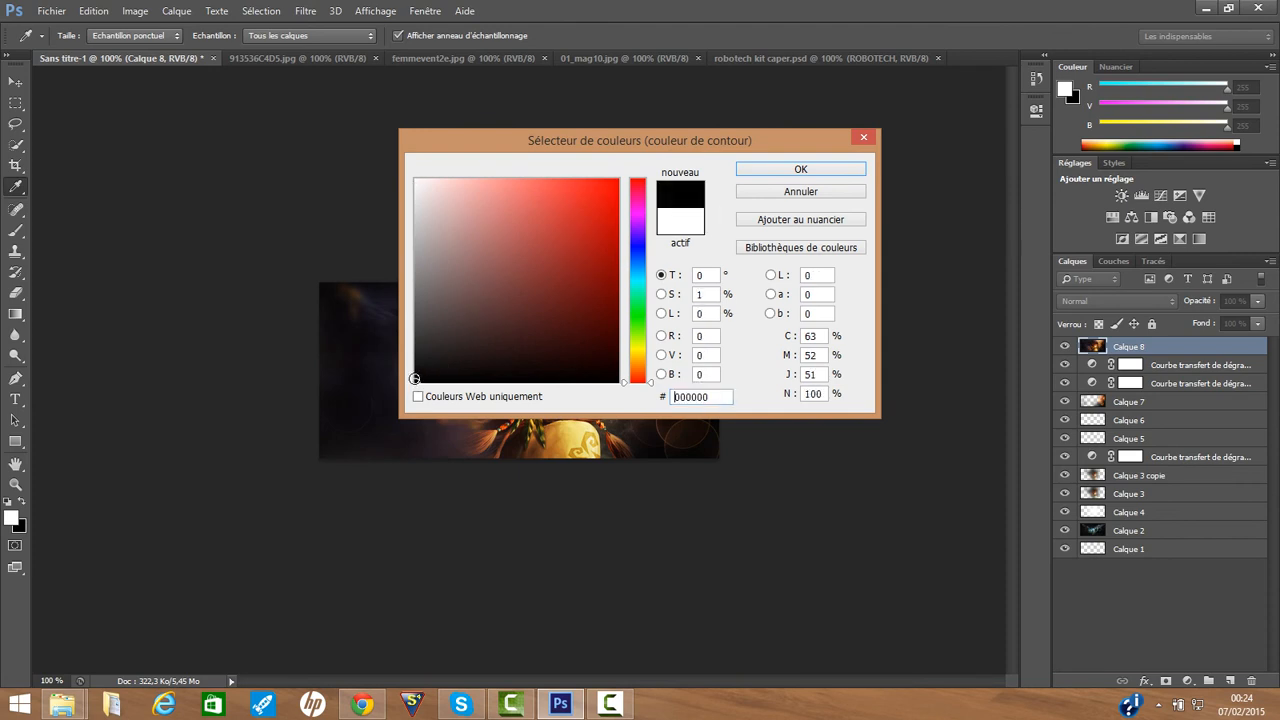
left_click(765, 169)
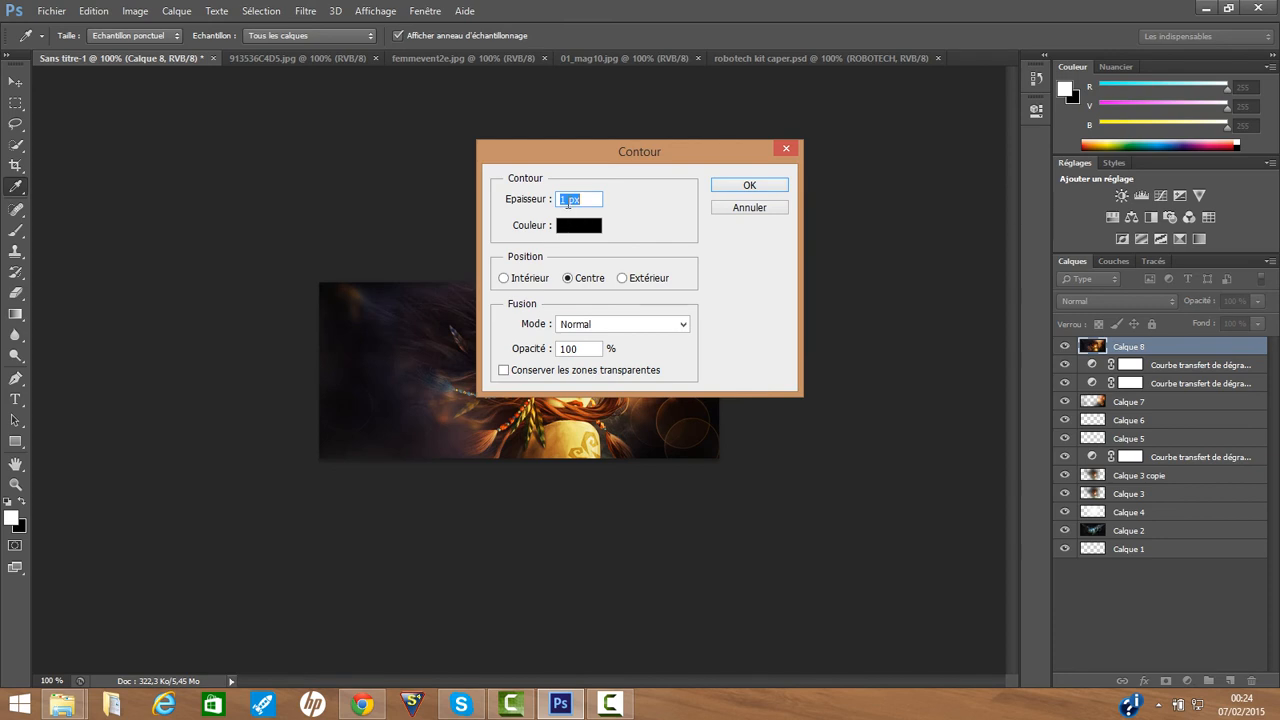
type("4")
left_click(752, 184)
key("e")
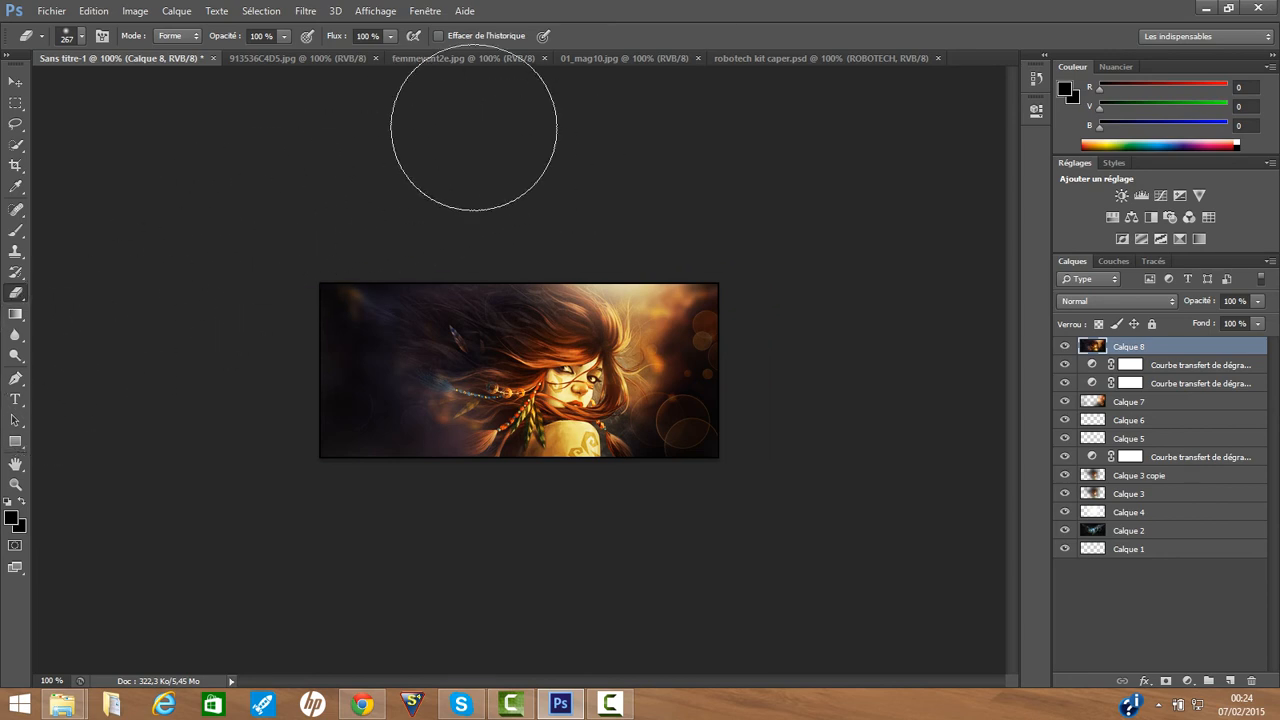
Step: Copy the ROBOTECH text layer from robotech kit caper.psd into the banner, placing it in the dark area beside the woman's hair
left_click(16, 82)
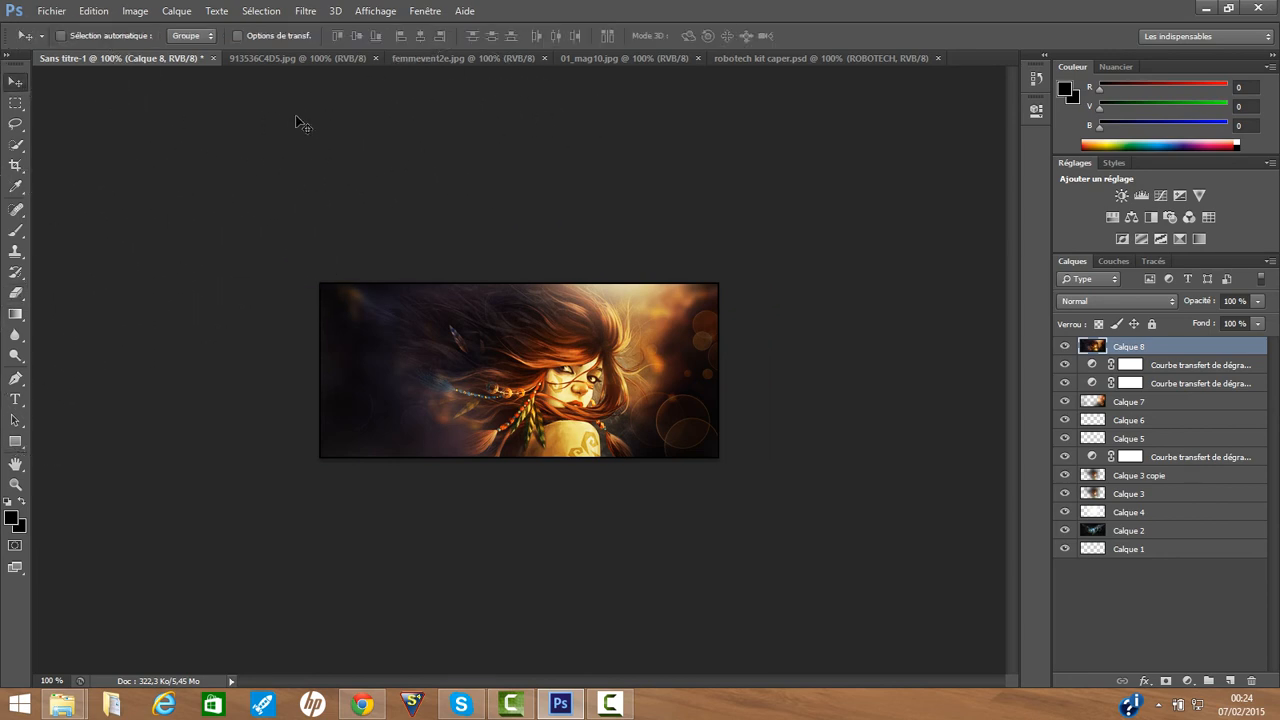
left_click(788, 60)
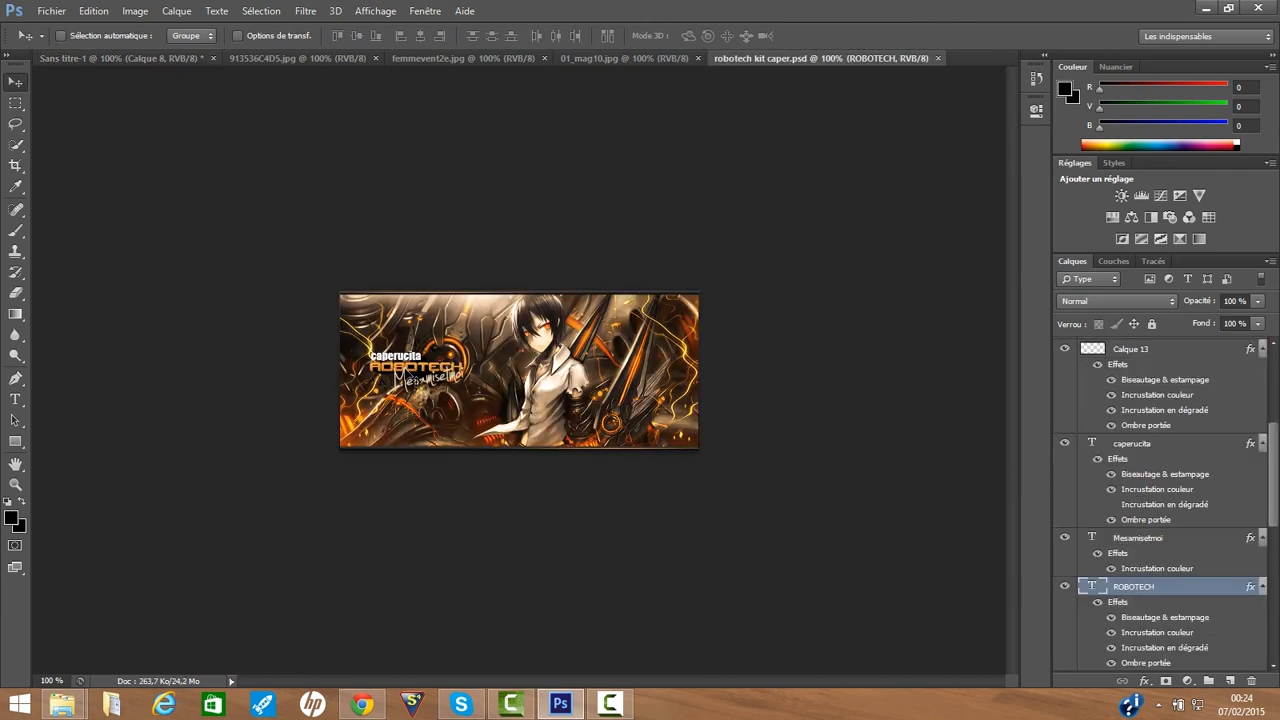
left_click_drag(414, 368, 392, 418)
Step: Select all of the ROBOTECH text and set its font to Jellyka - Estrya's Handwriting
left_click(15, 399)
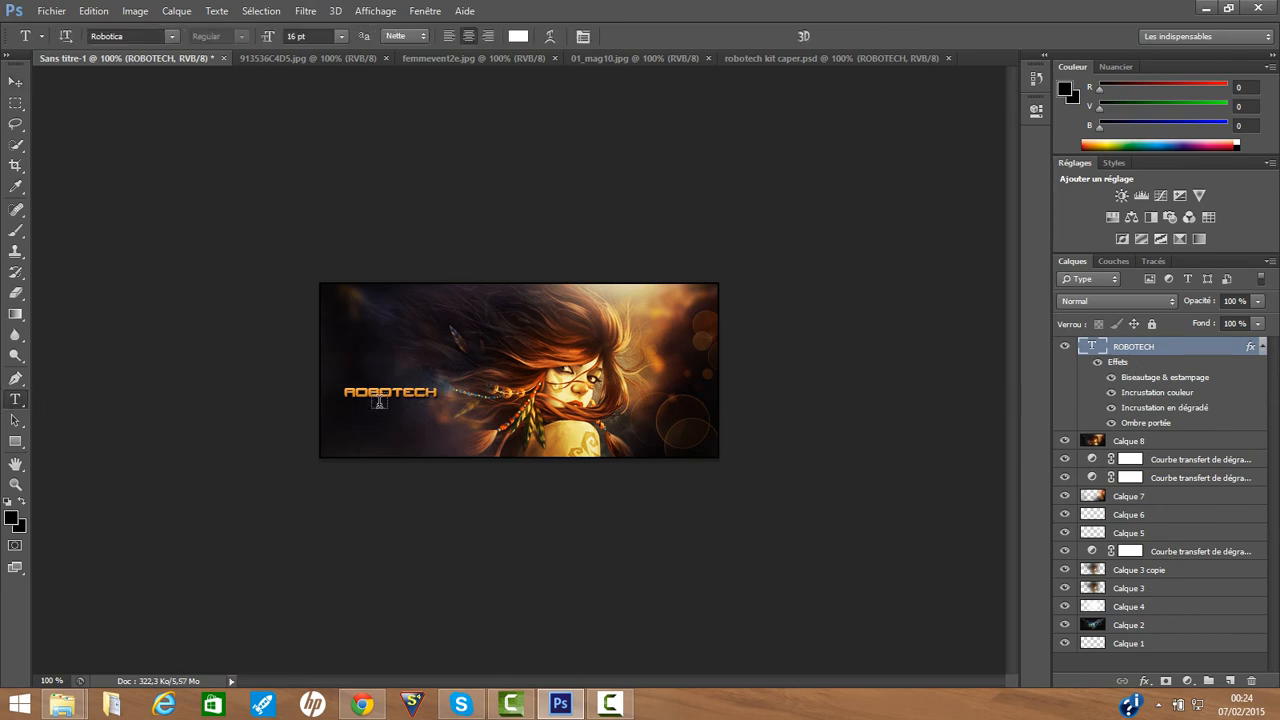
left_click(384, 392)
key("ctrl+a")
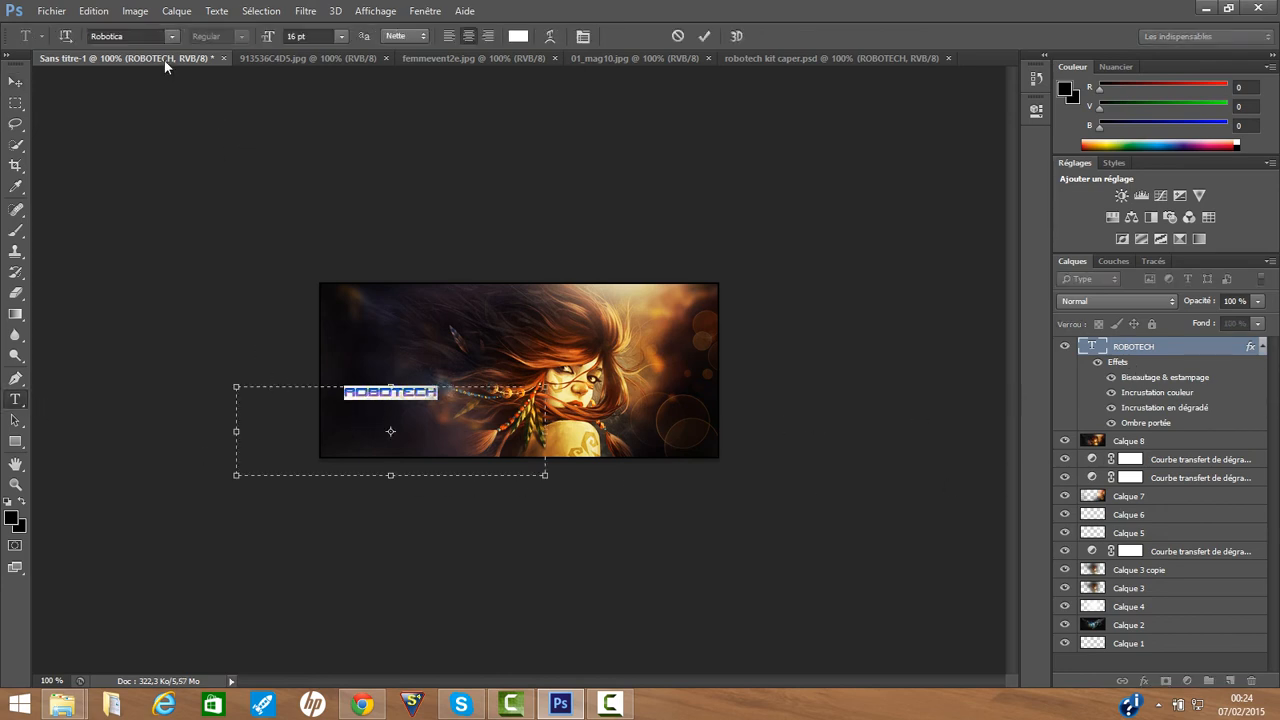
left_click(171, 36)
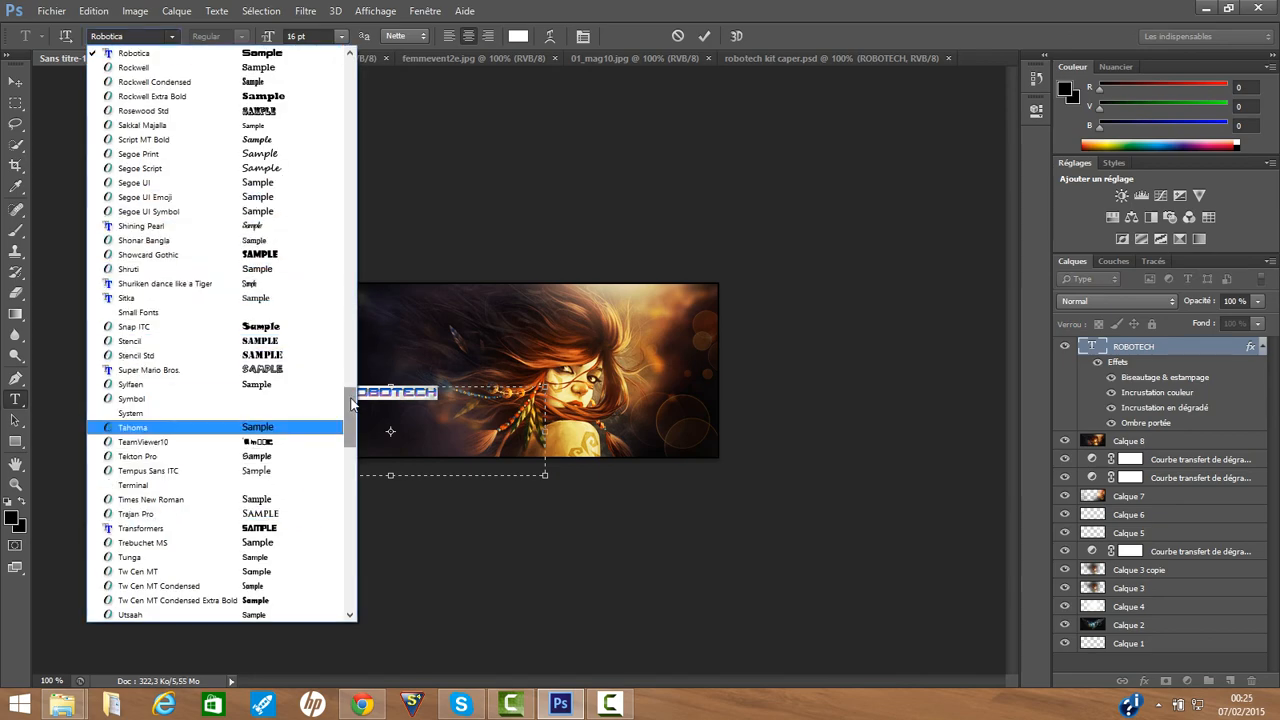
left_click_drag(351, 404, 352, 374)
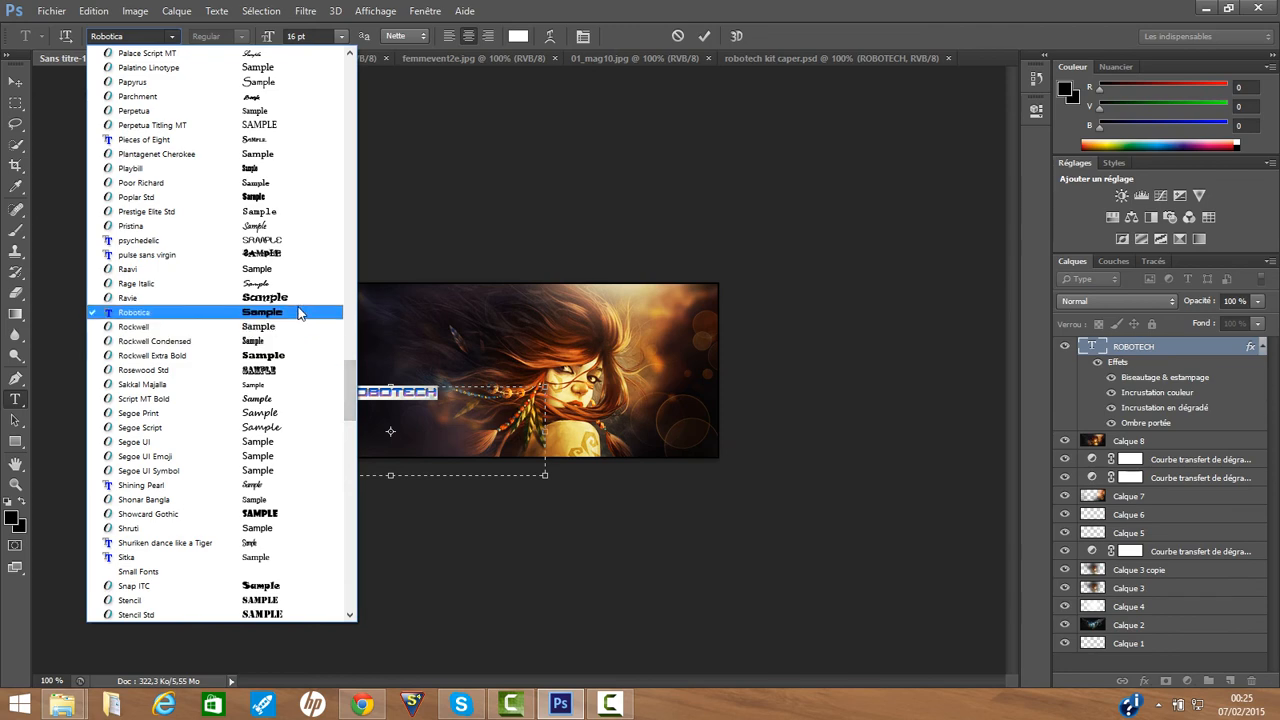
left_click_drag(351, 385, 349, 271)
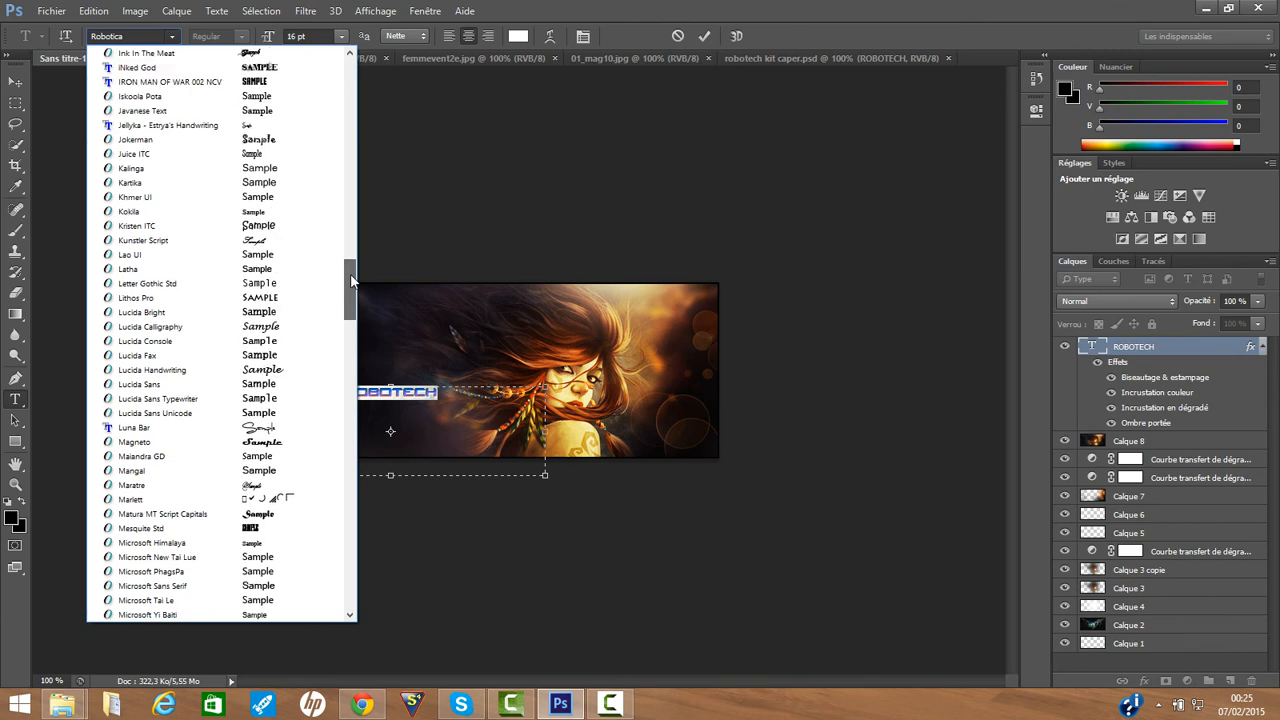
left_click(229, 125)
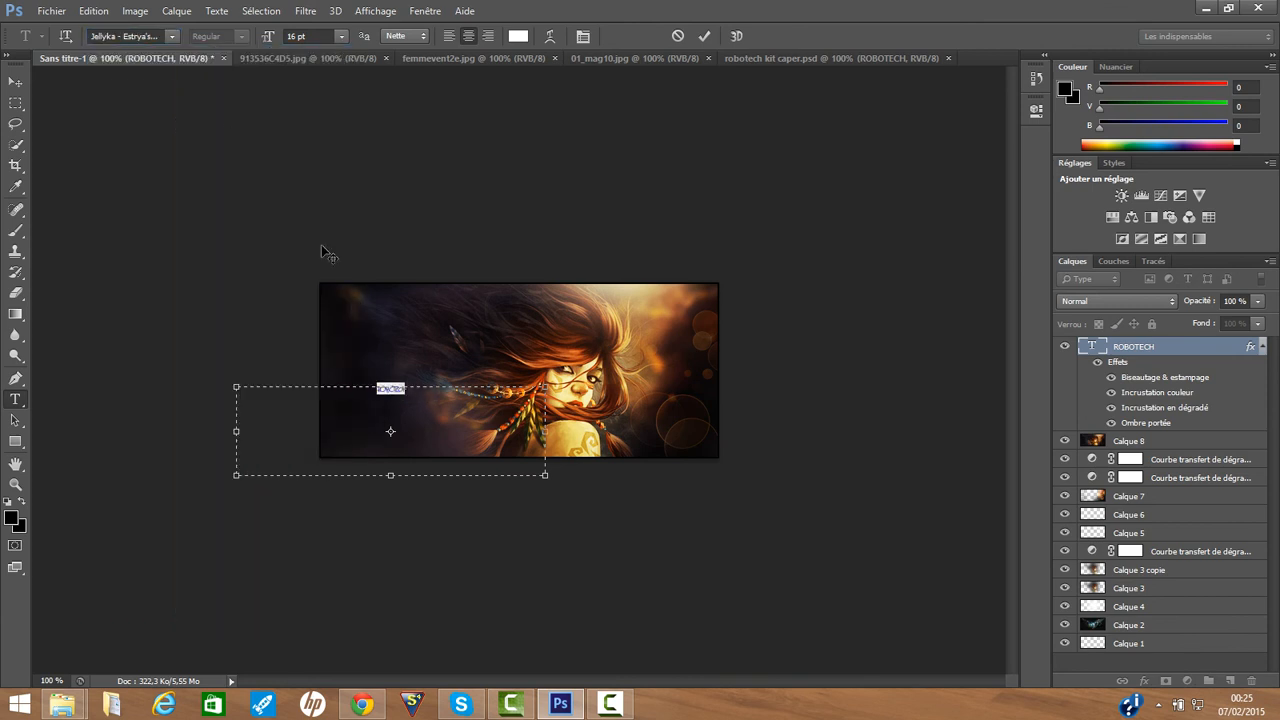
Step: Enlarge the selected ROBOTECH text, trying 36 pt and settling on 48 pt
left_click(340, 37)
left_click(325, 254)
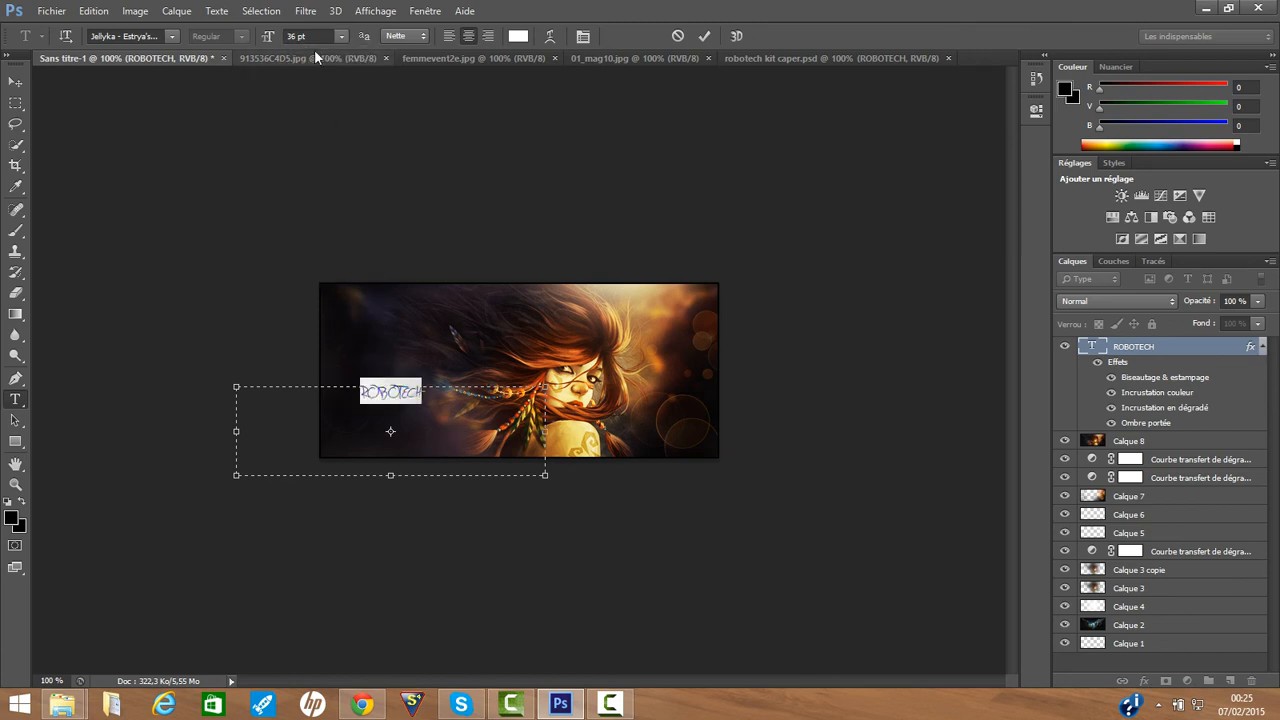
left_click(341, 37)
left_click(322, 272)
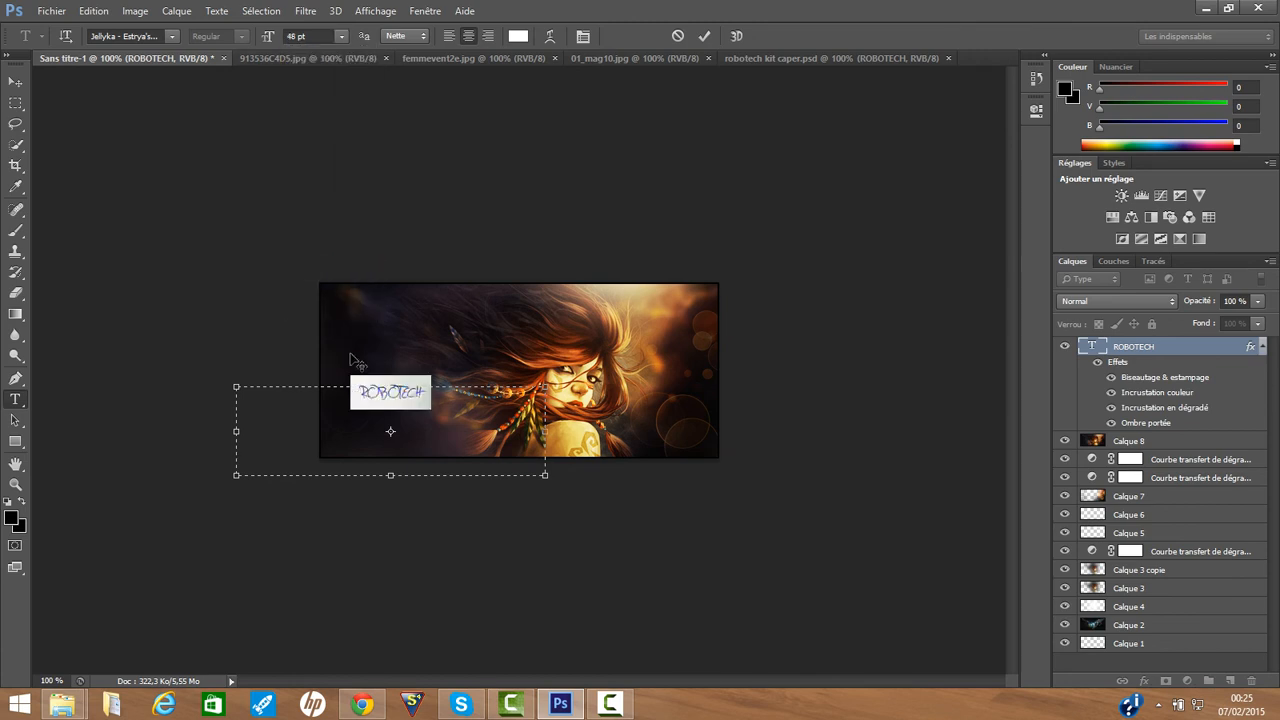
Step: Change the font of the ROBOTECH text to appleberry
left_click(172, 37)
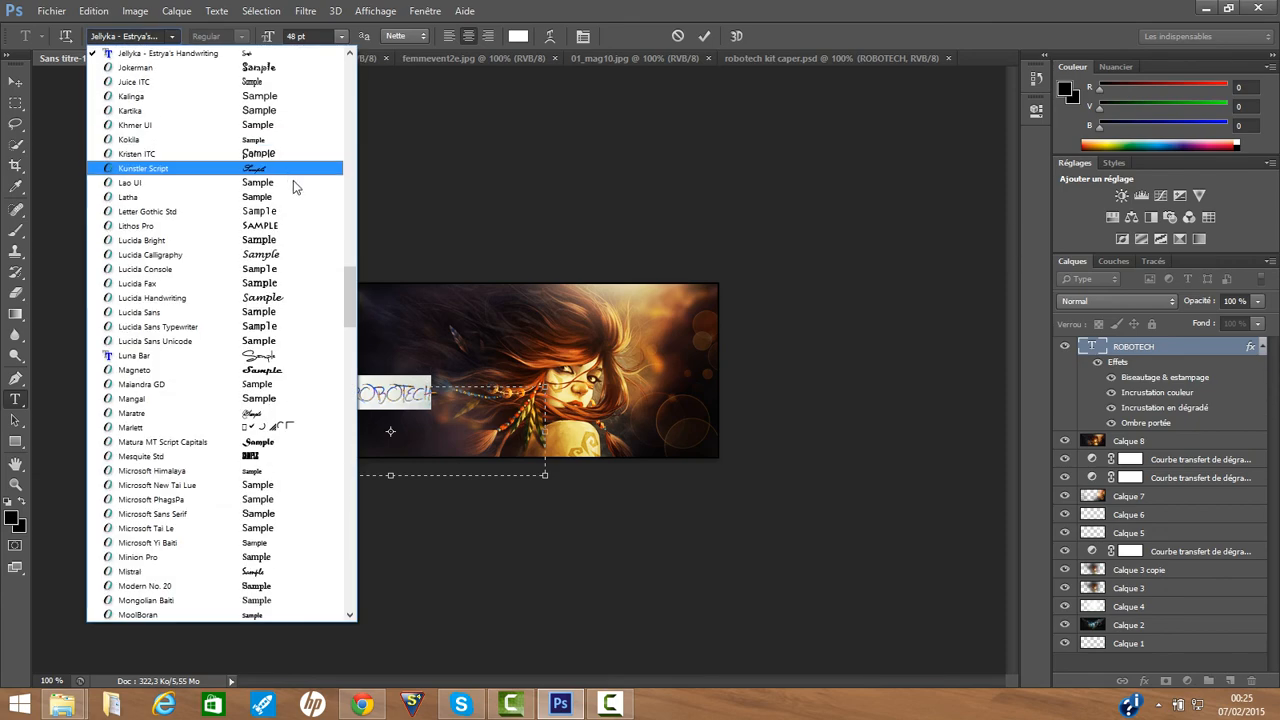
left_click_drag(347, 303, 347, 85)
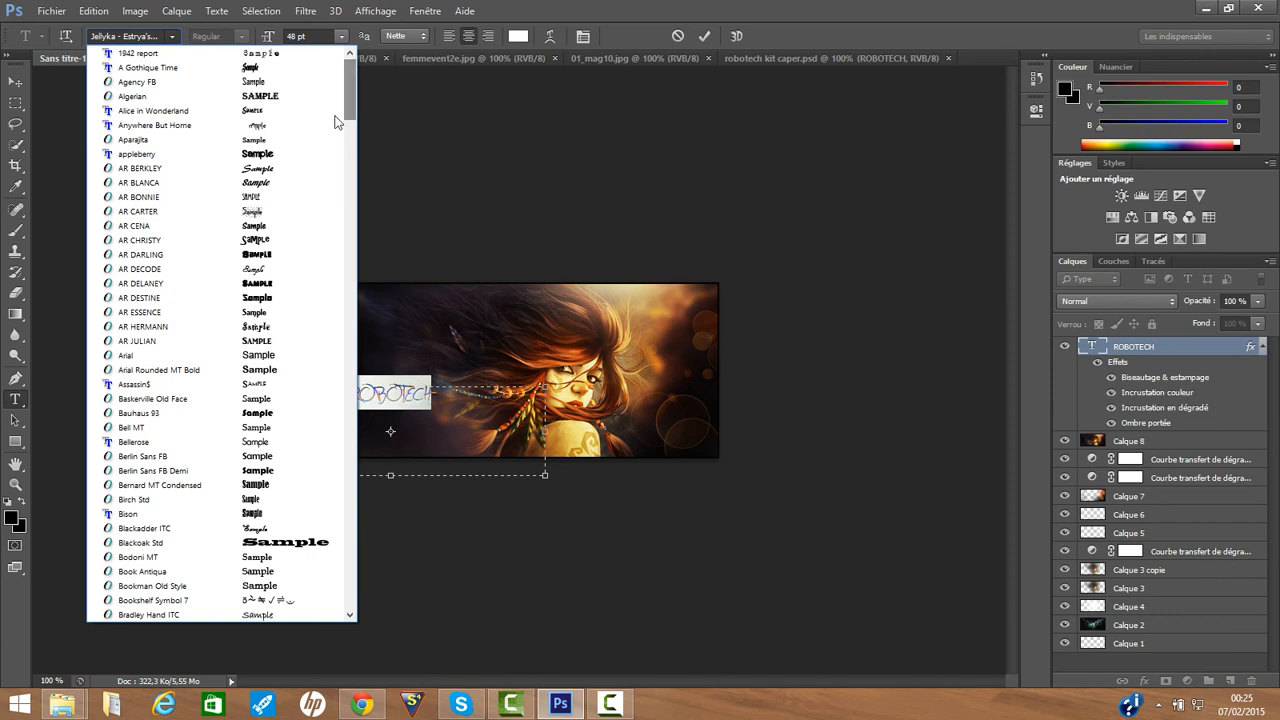
left_click(306, 156)
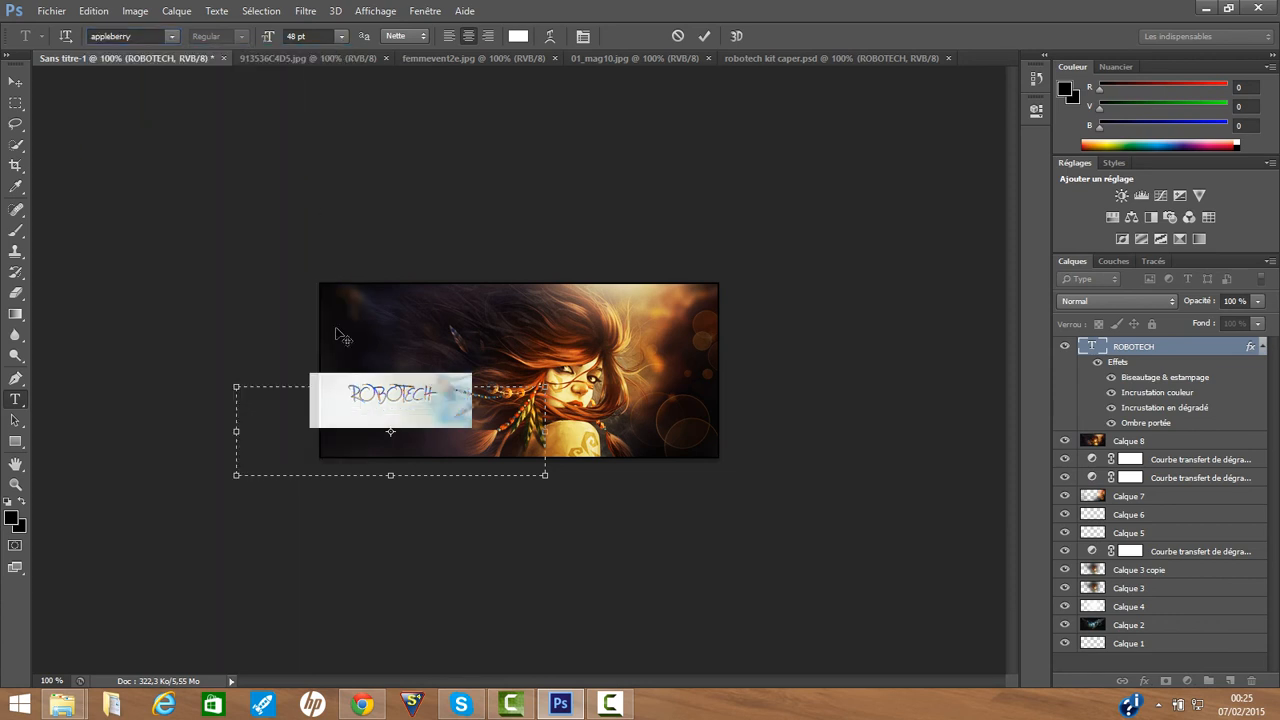
left_click(392, 416)
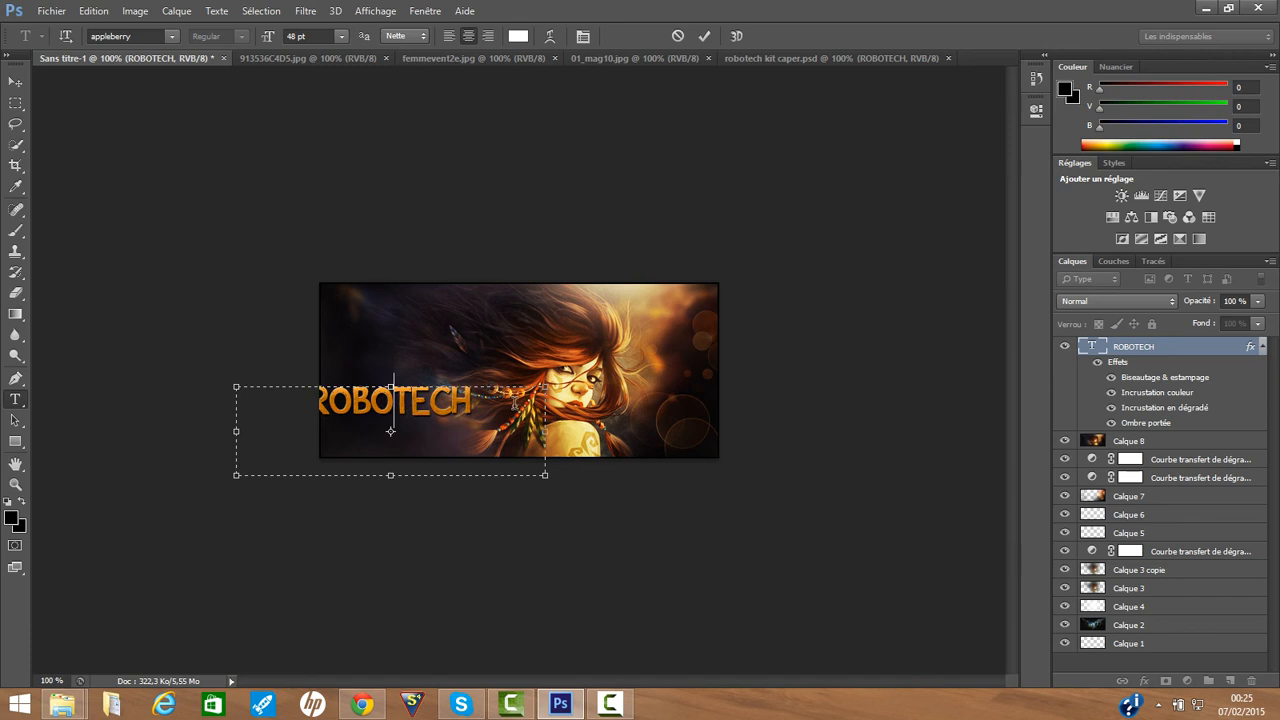
Step: Reduce the whole ROBOTECH text to 24 pt and shift it slightly upward on the banner
left_click_drag(471, 405, 157, 380)
left_click(340, 36)
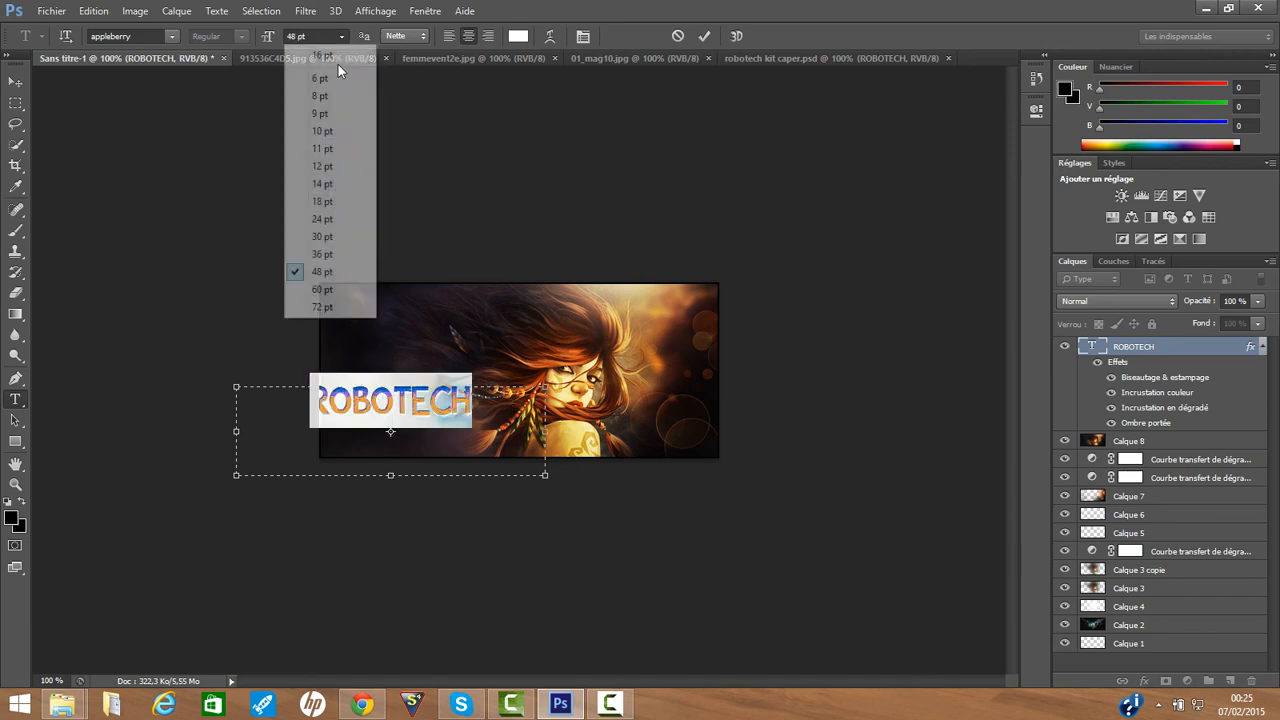
left_click(330, 217)
left_click(393, 418)
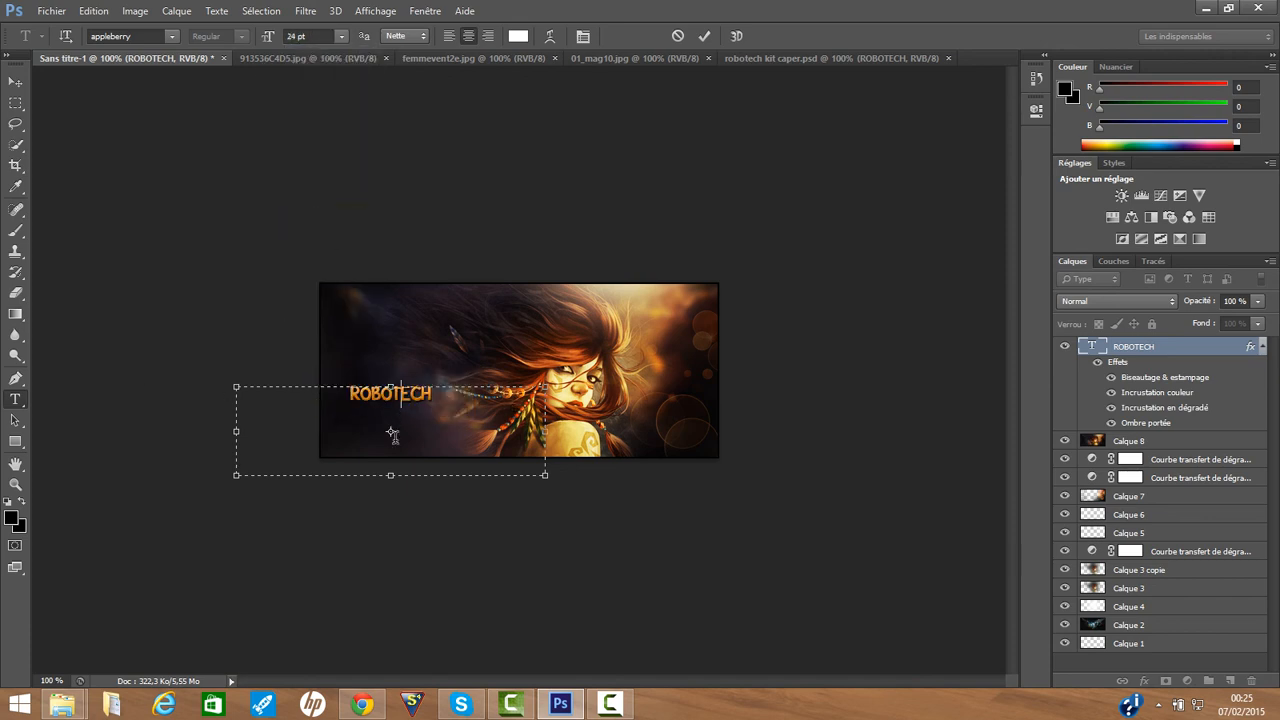
left_click_drag(398, 541, 398, 529)
Step: Replace the ROBOTECH wording with "indienne girl" and commit the text
key("ctrl+a")
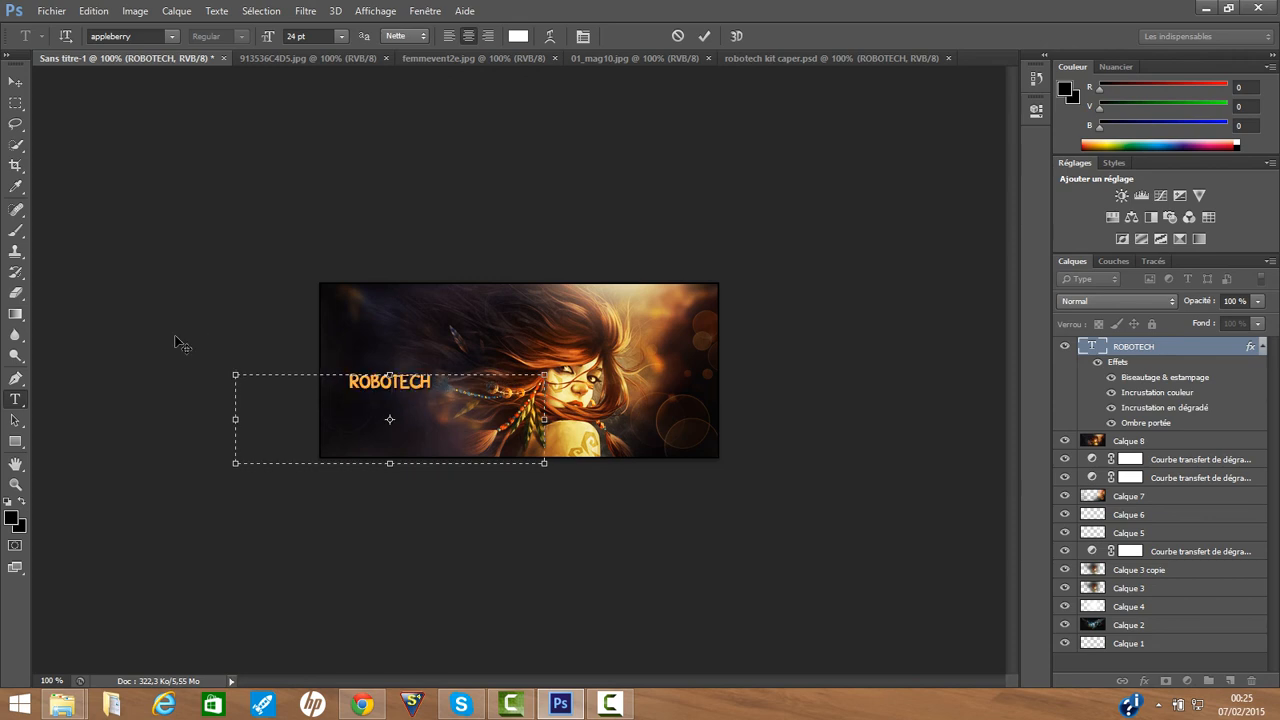
type("indien")
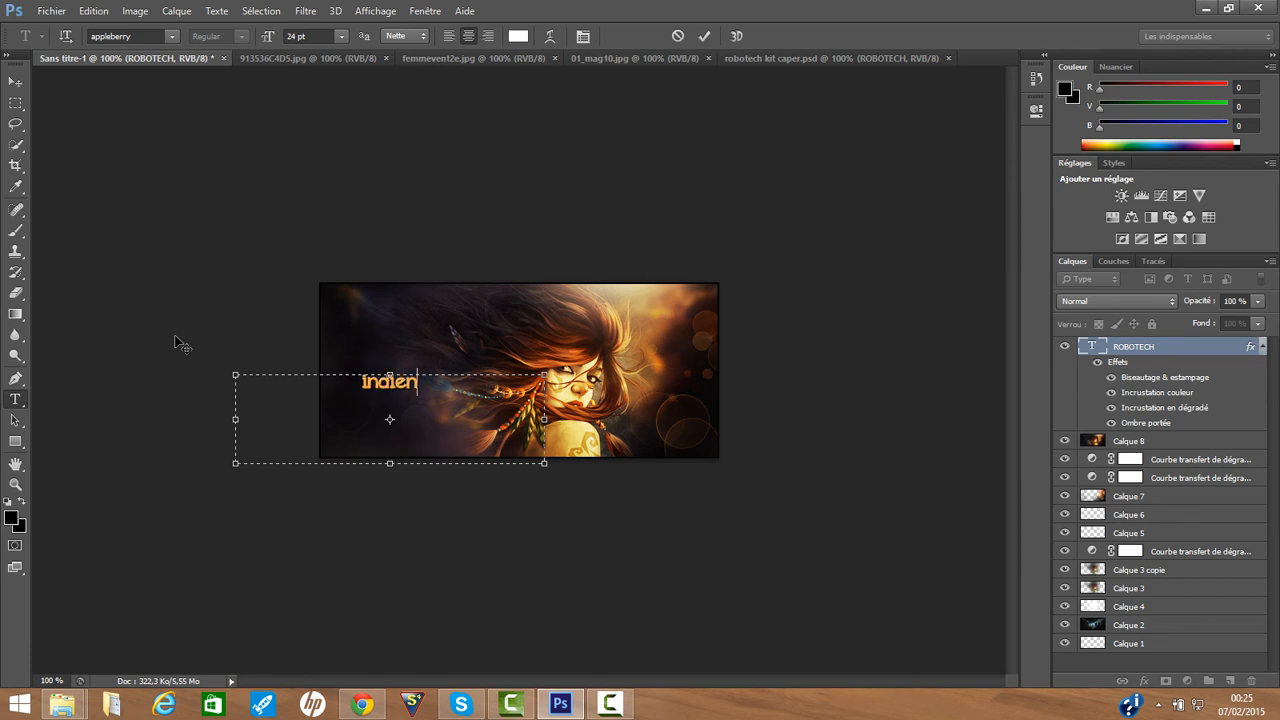
type("ne")
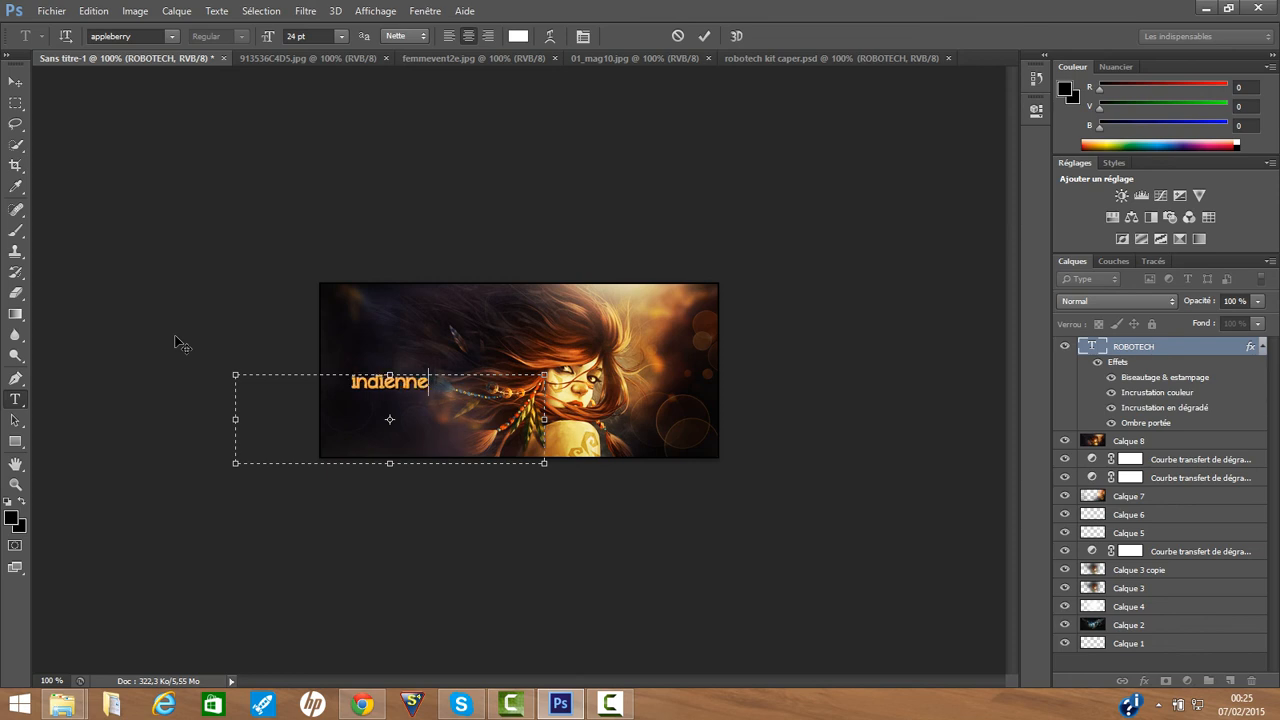
key("BackSpace")
key("BackSpace")
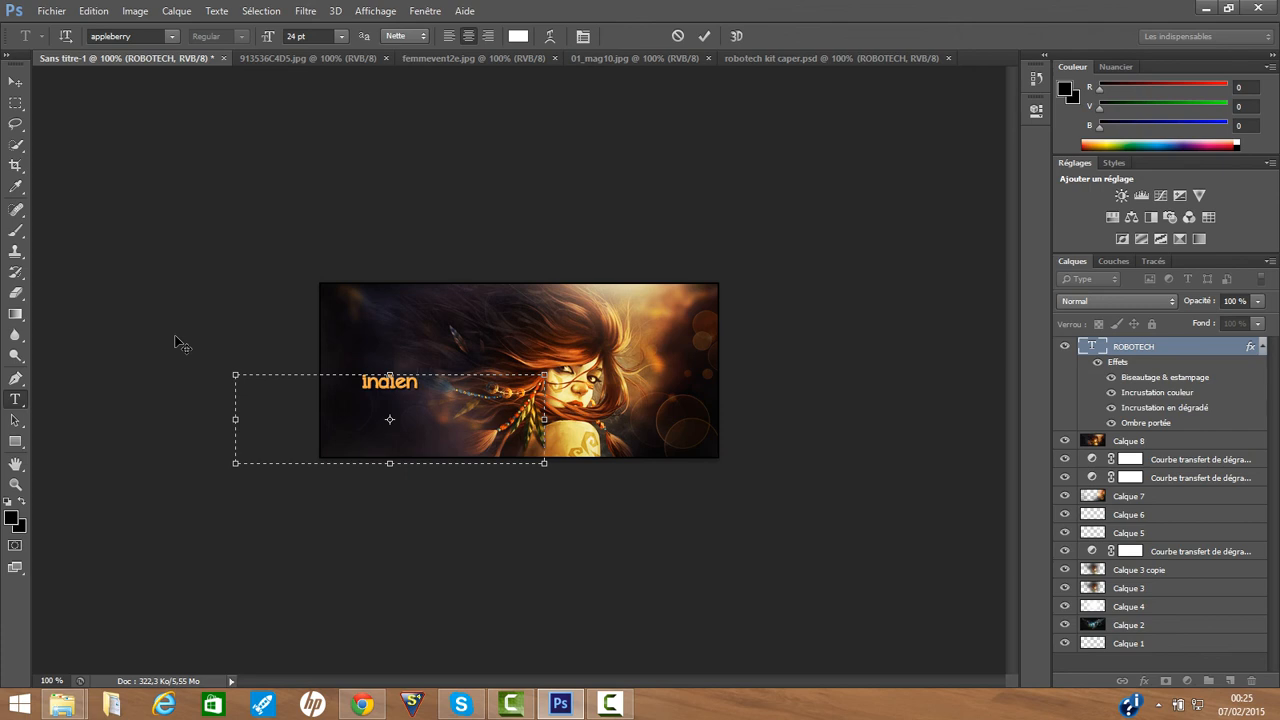
type("ne")
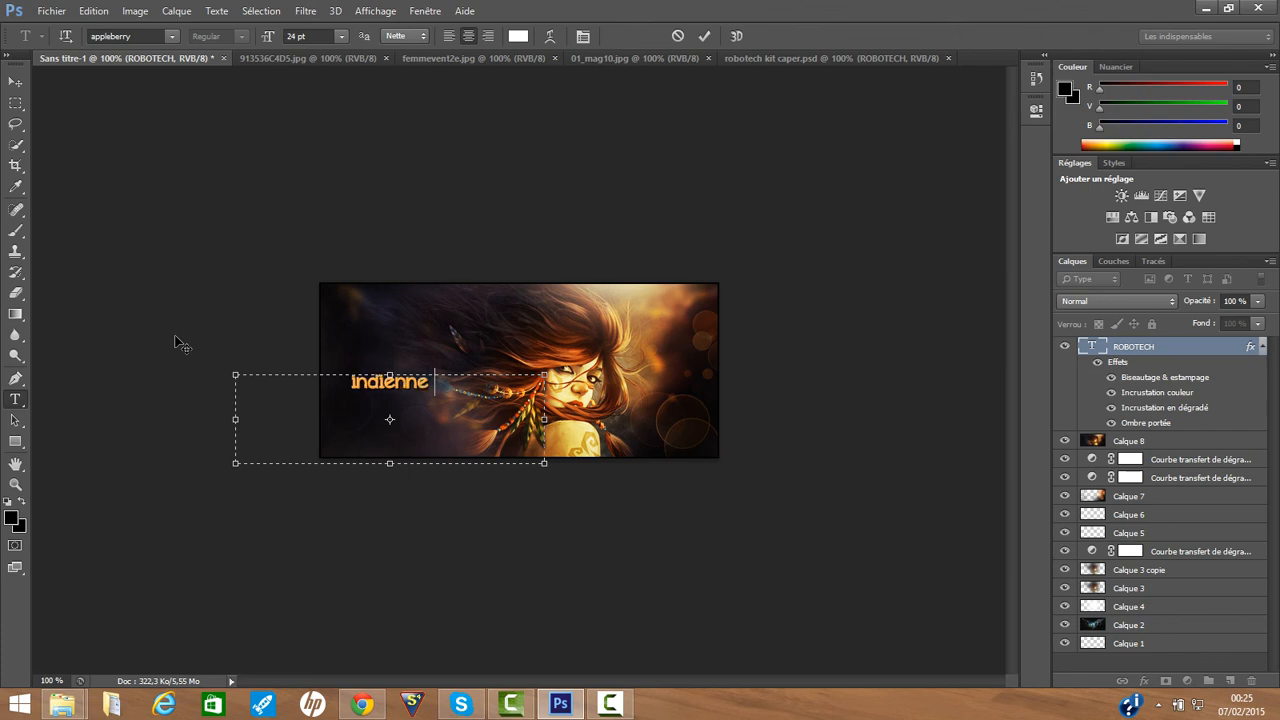
type(" g")
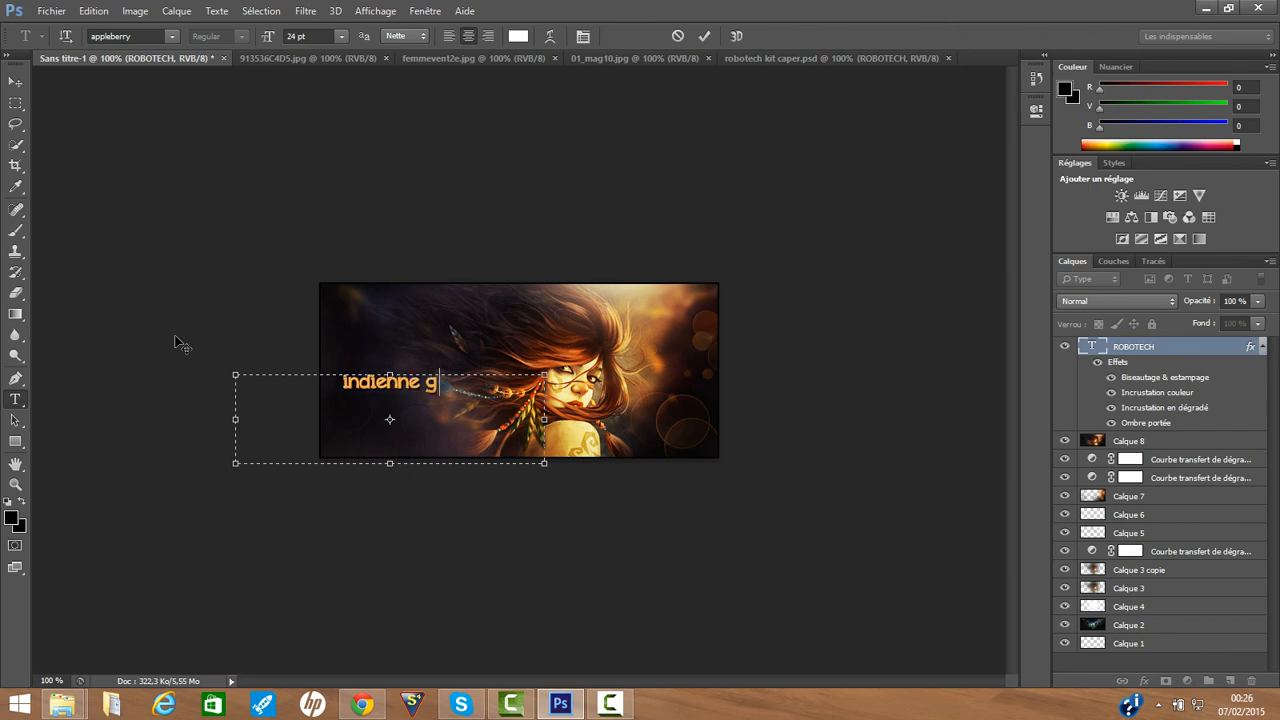
type("irl")
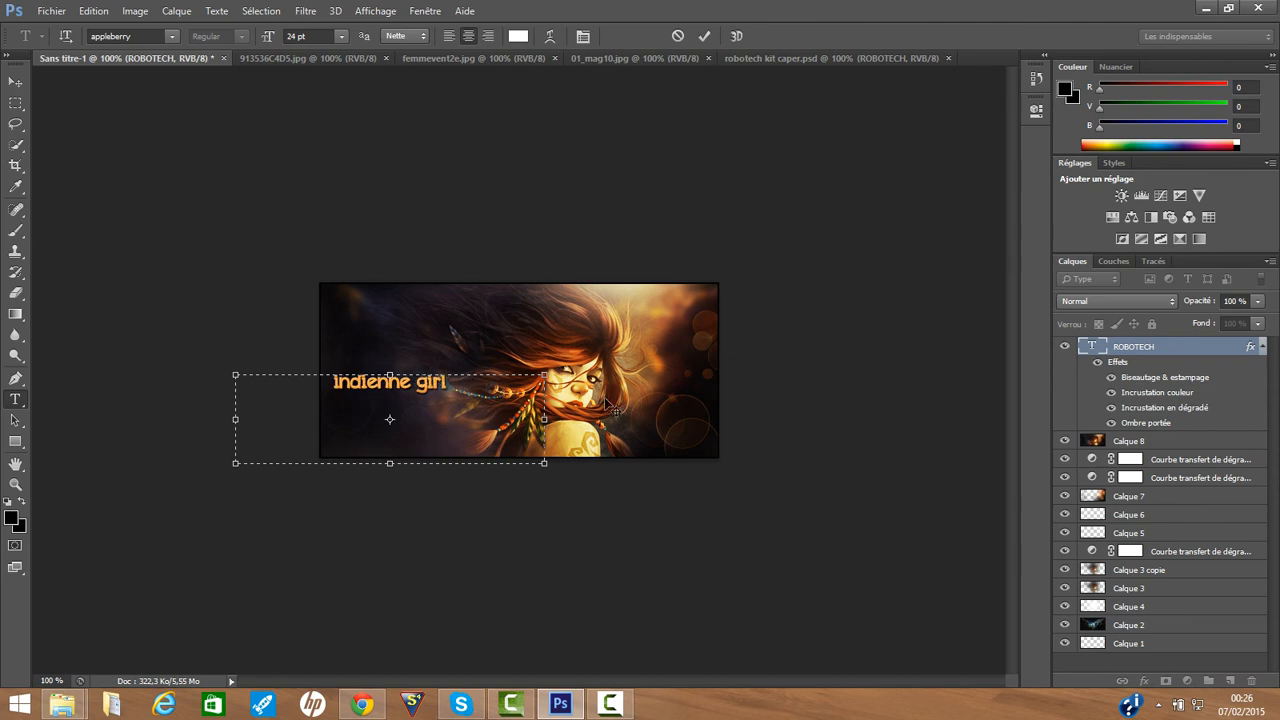
left_click(1208, 355)
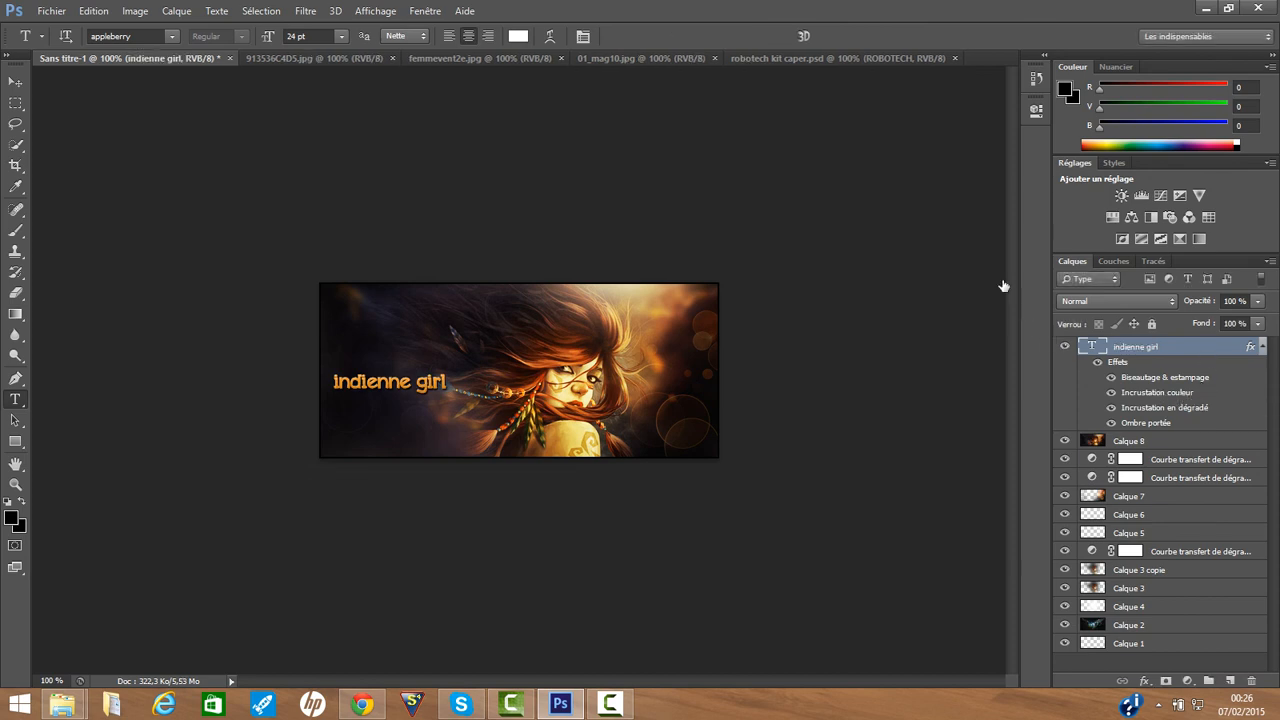
Step: Open the indienne girl layer's colour overlay and sample an orange tone, #ca6e20, from the banner image as its colour
double_click(1157, 392)
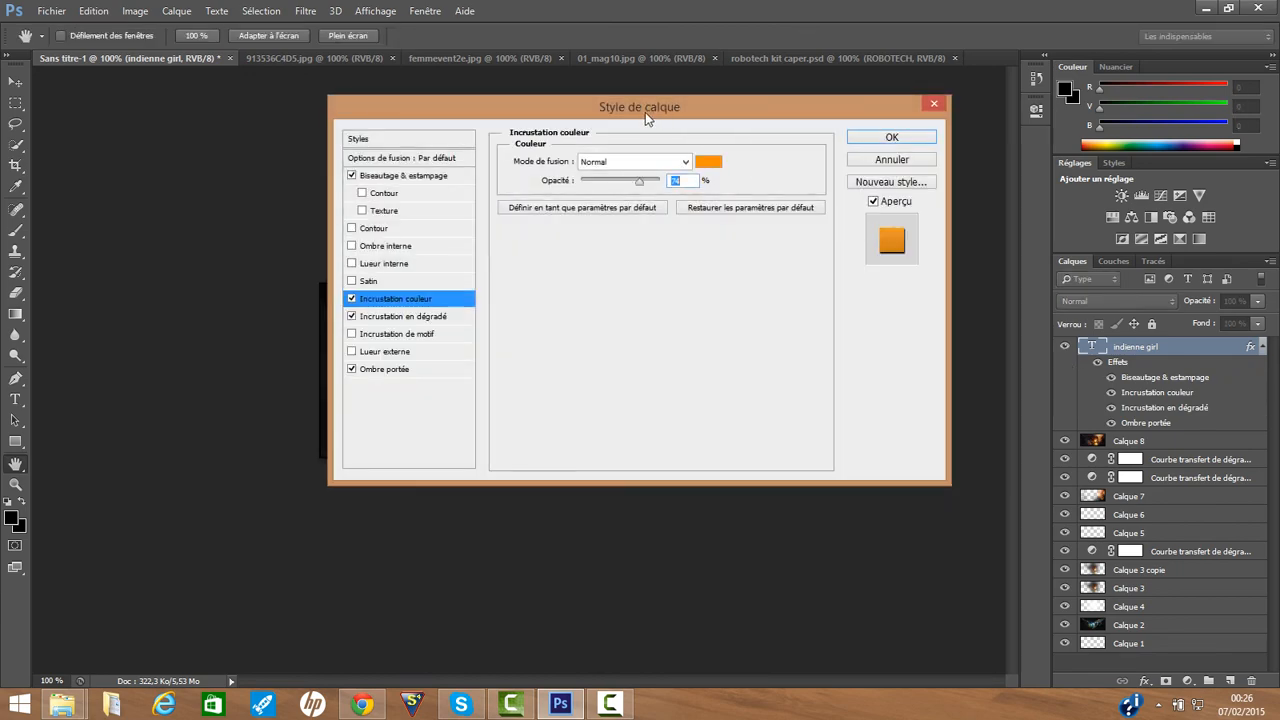
left_click_drag(591, 112, 1021, 130)
left_click(1137, 181)
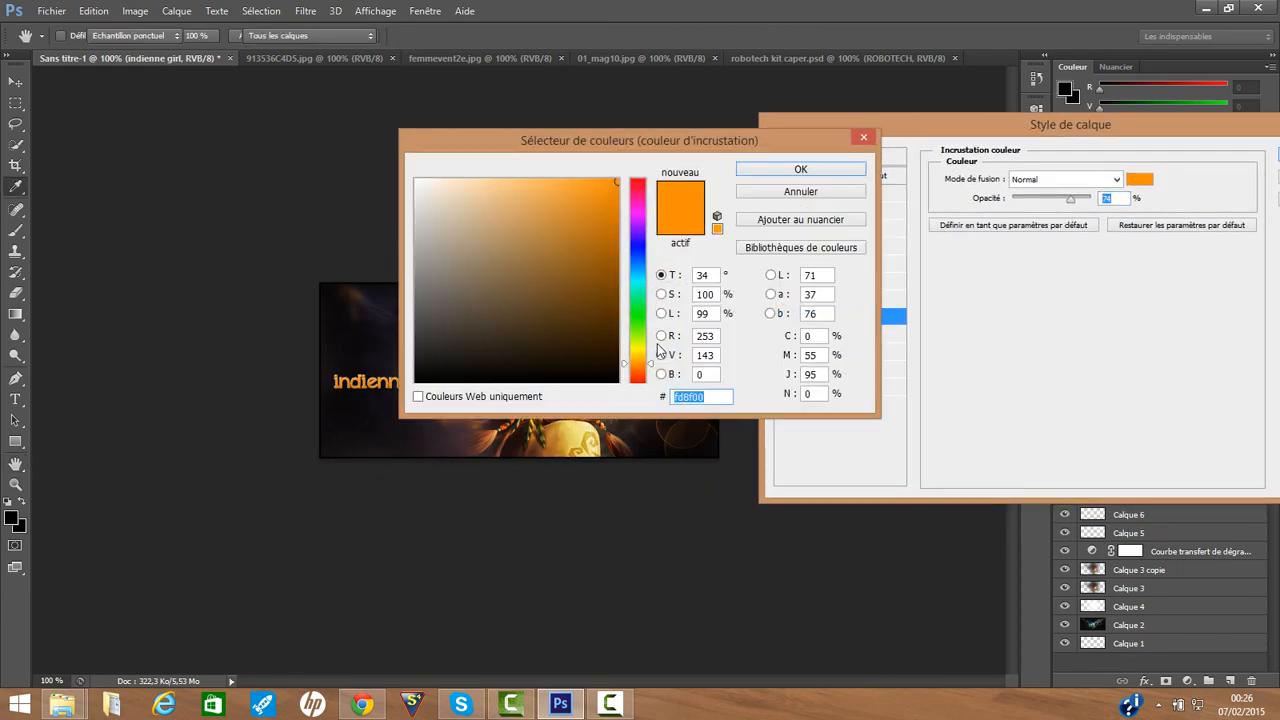
left_click_drag(486, 136, 804, 157)
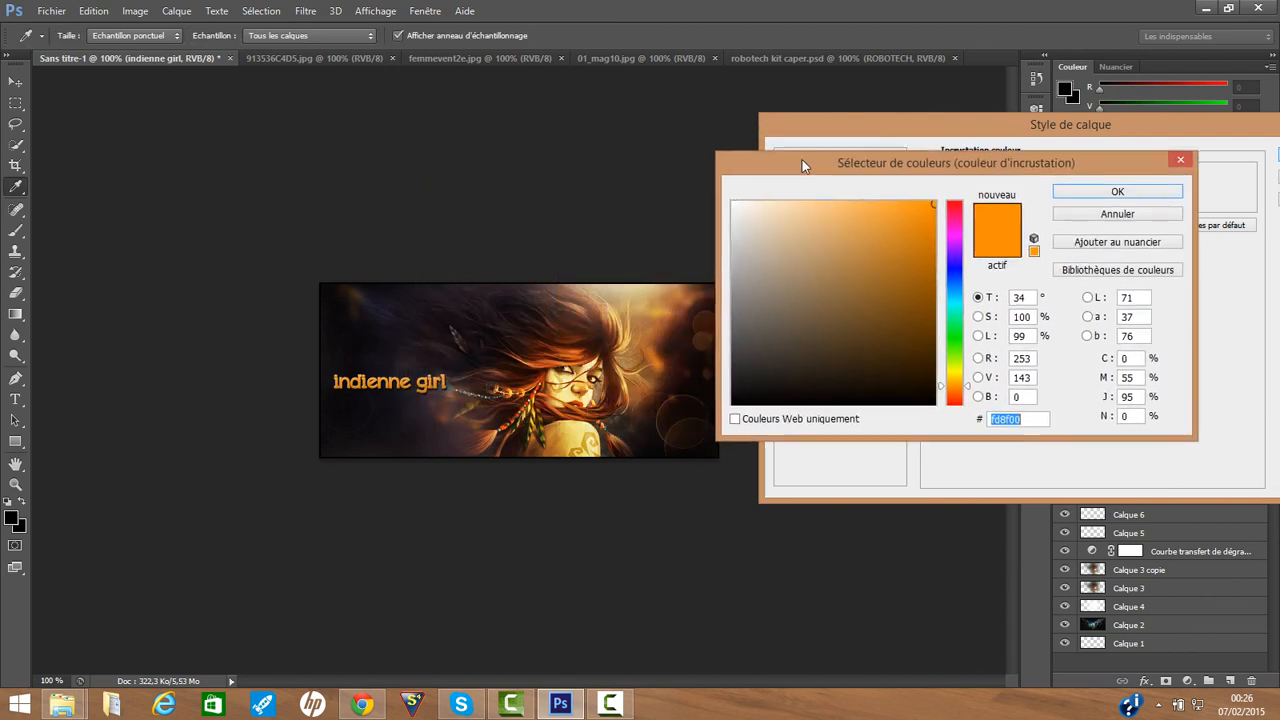
left_click(615, 329)
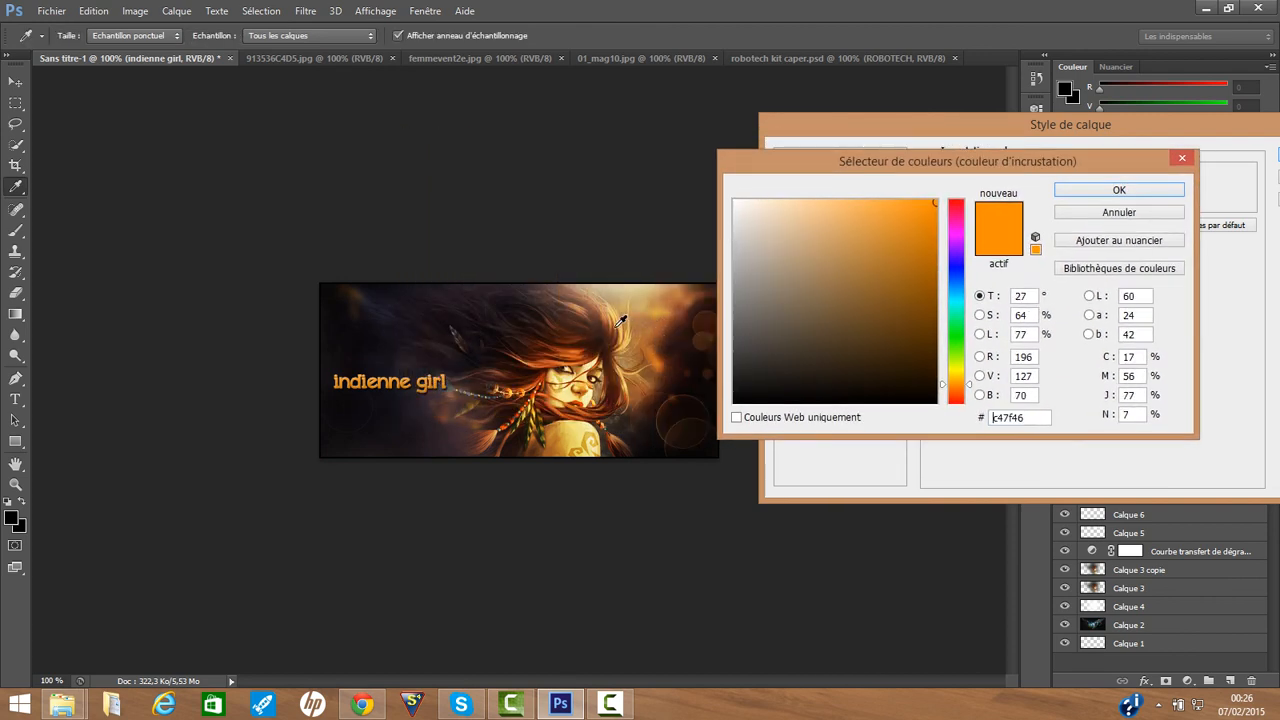
left_click(623, 336)
left_click_drag(632, 330, 666, 357)
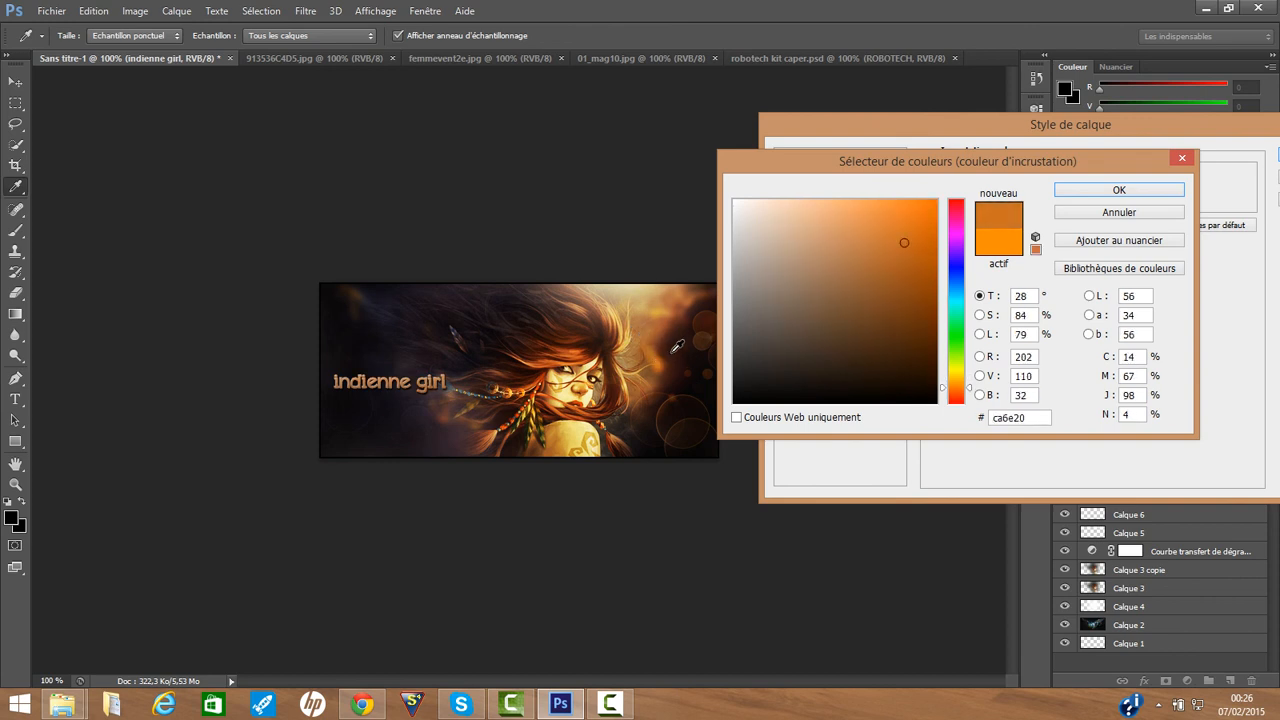
Step: Try brighter and darker shades of the overlay orange, settle on a light bright orange, and apply the layer style
left_click_drag(933, 221, 931, 209)
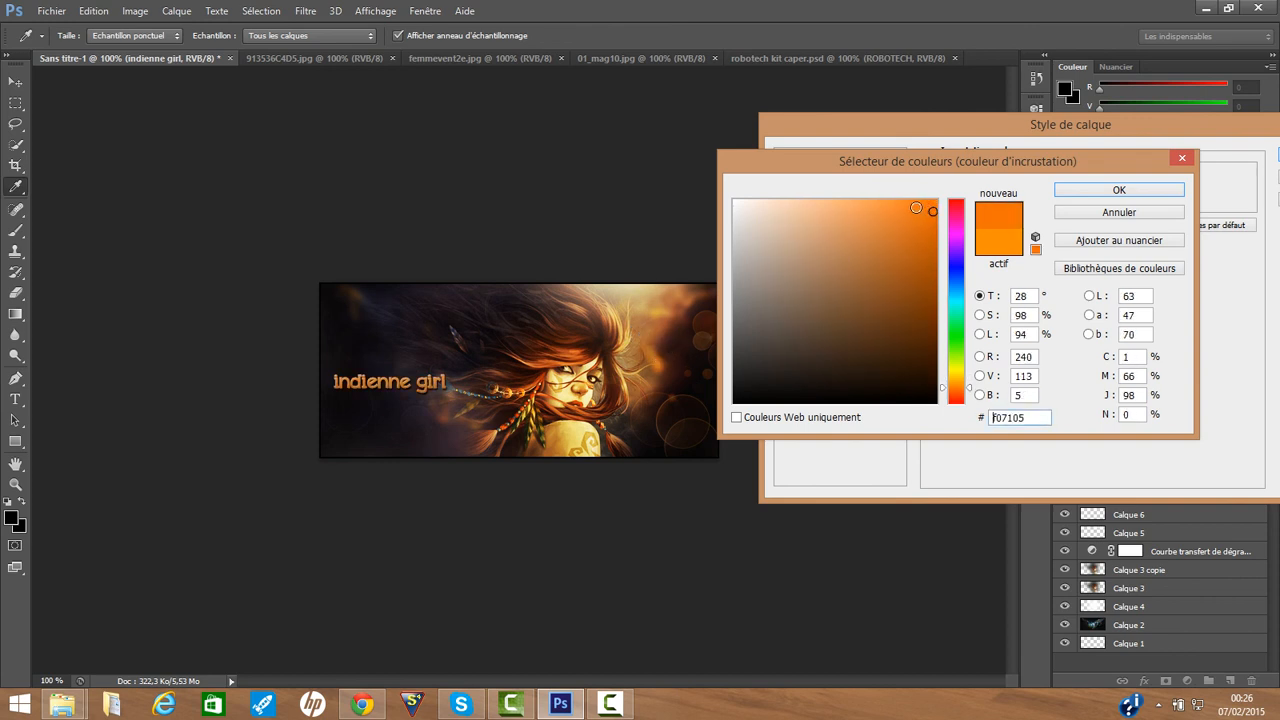
left_click(914, 207)
left_click(898, 203)
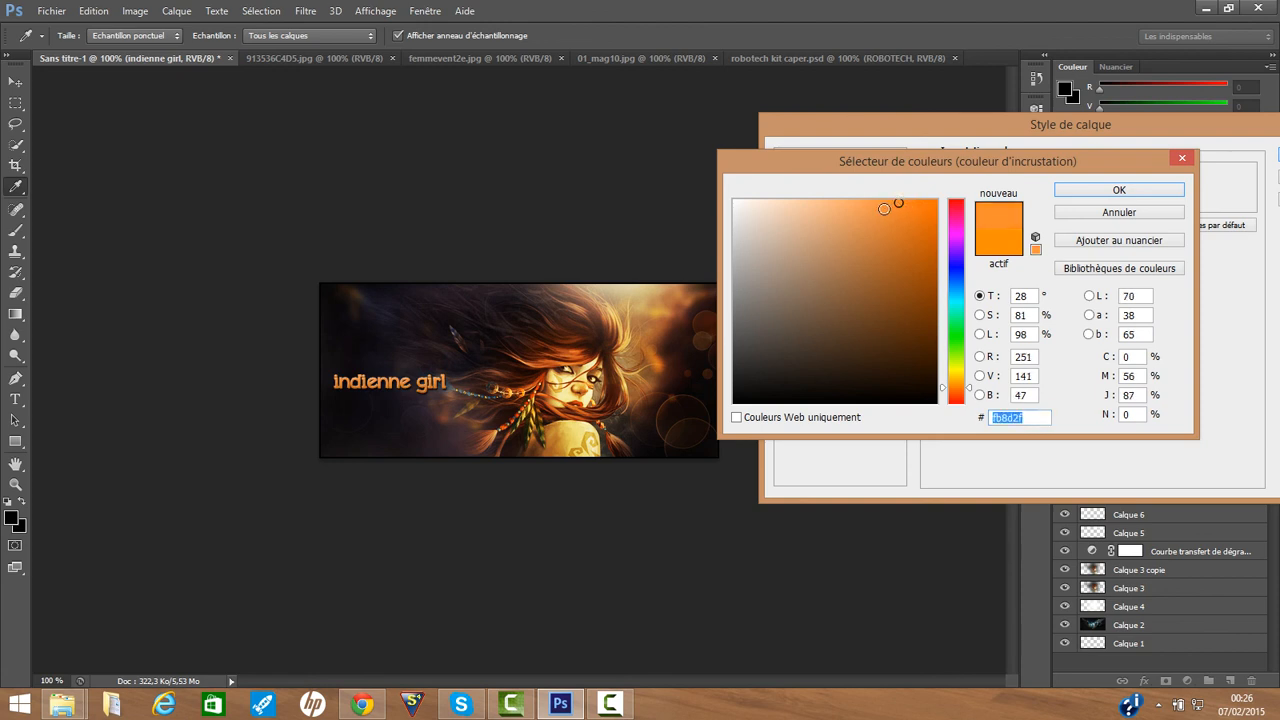
left_click(894, 208)
left_click(934, 268)
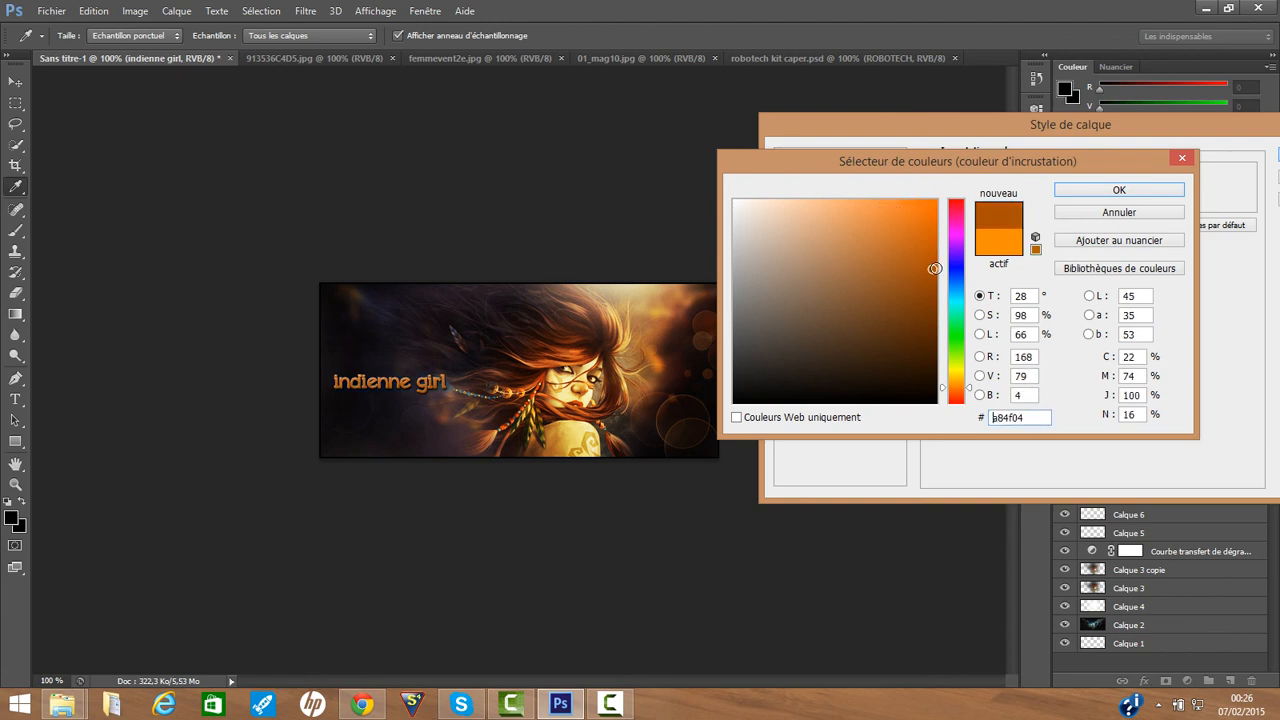
left_click_drag(933, 264, 930, 214)
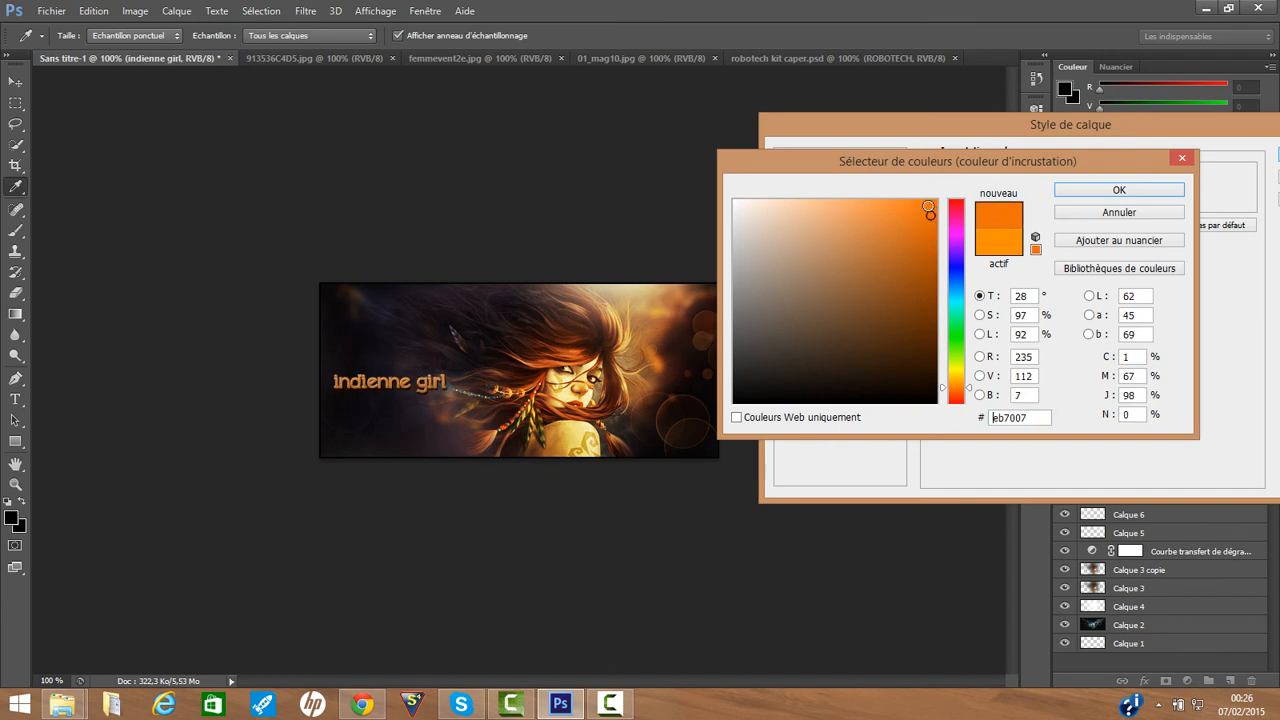
left_click(871, 210)
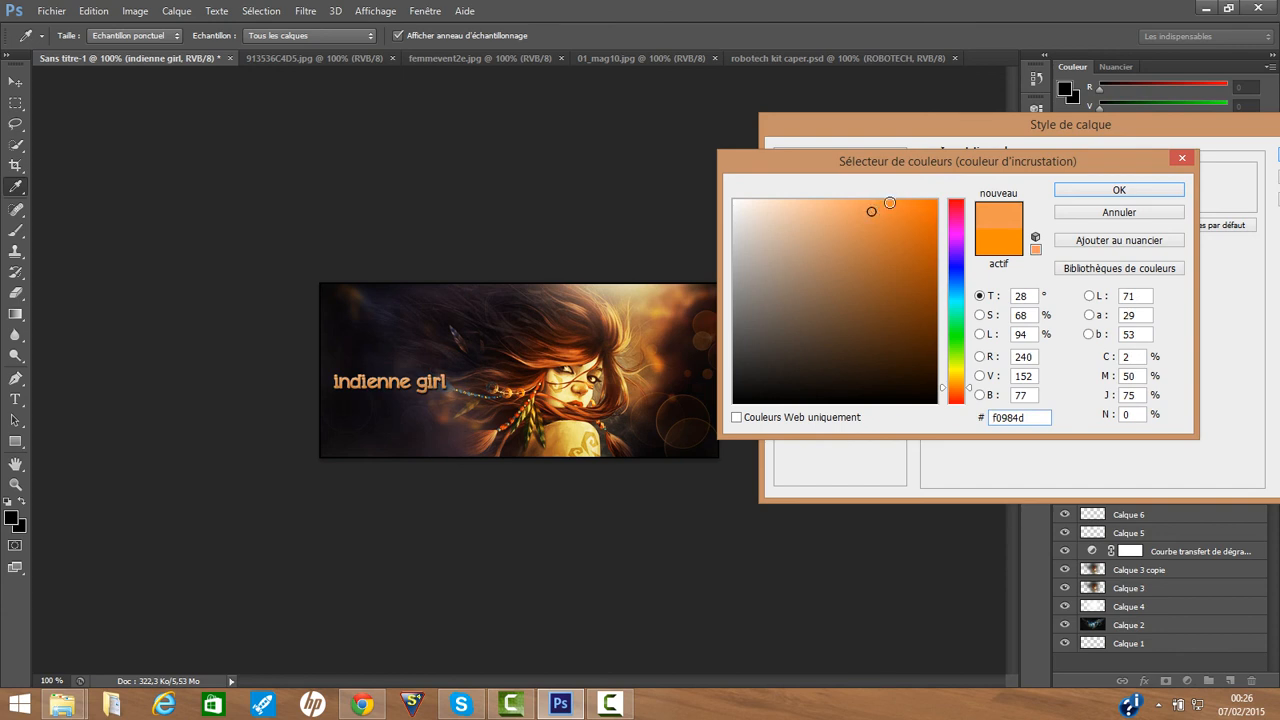
left_click(891, 205)
left_click(1119, 191)
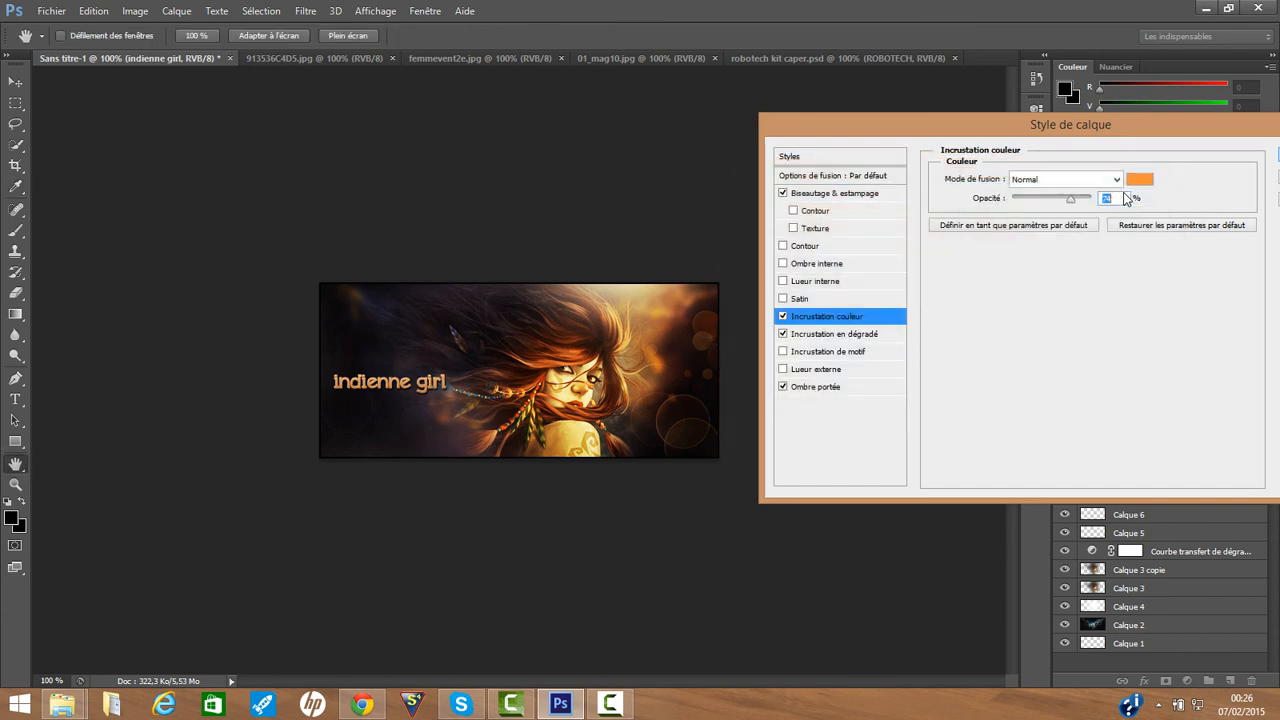
key("Return")
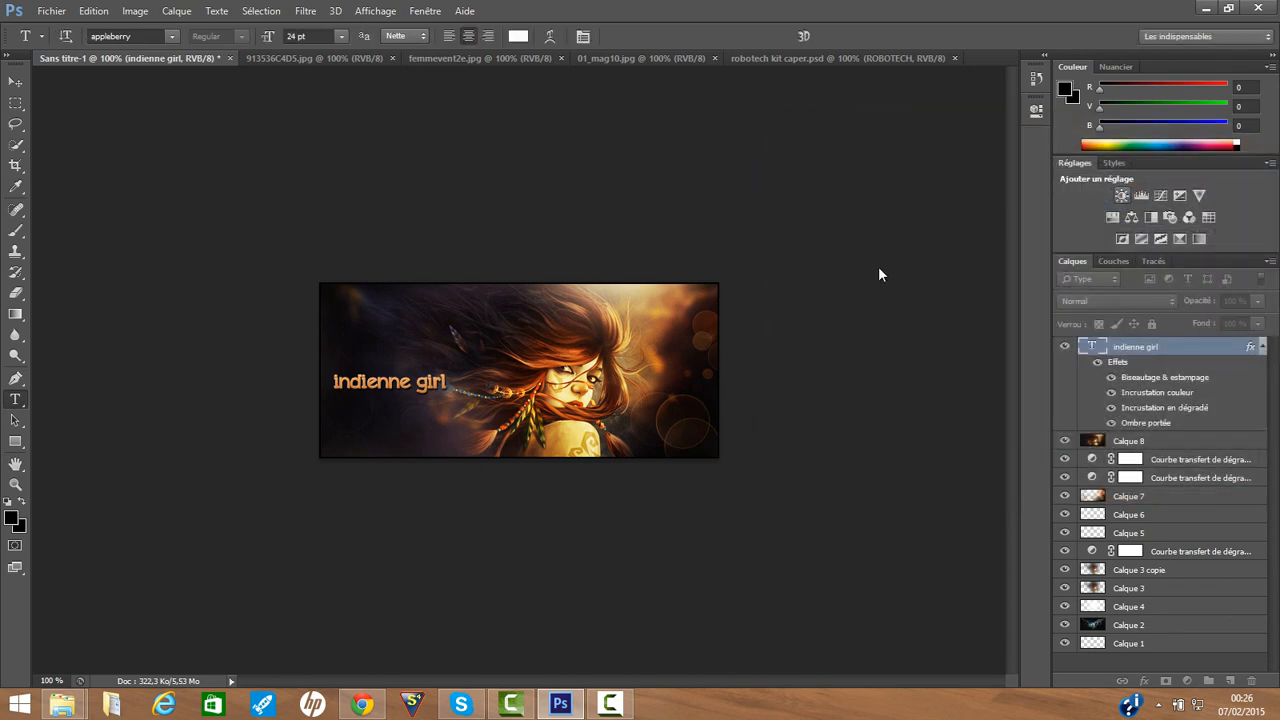
Step: Copy the caperucita text layer from robotech kit caper.psd into the banner and align it just above the indienne girl text
left_click(840, 58)
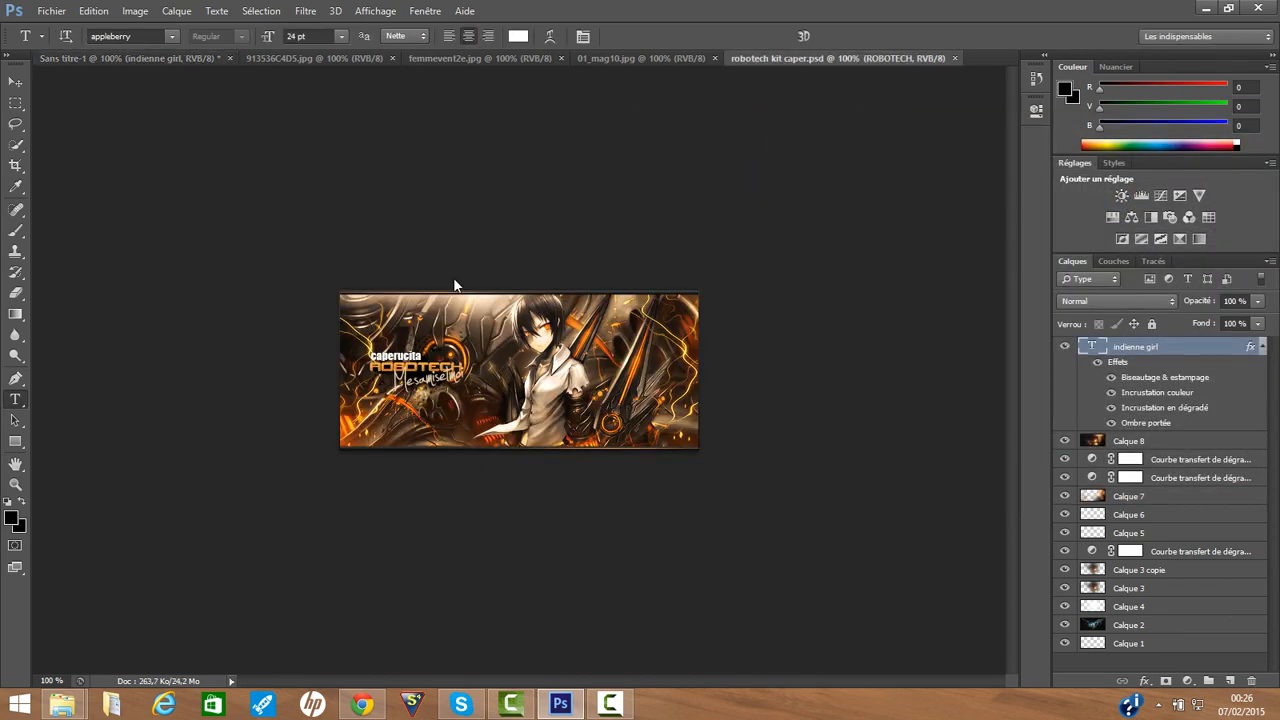
left_click(15, 81)
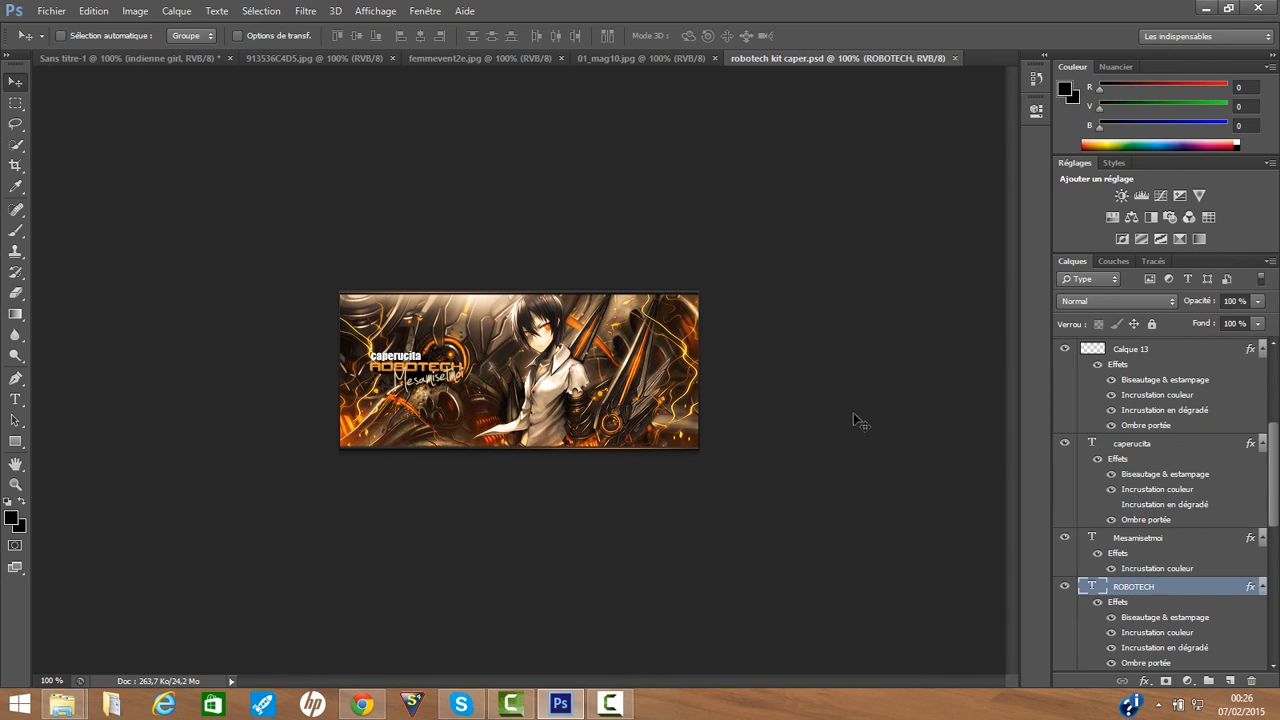
left_click(1122, 450)
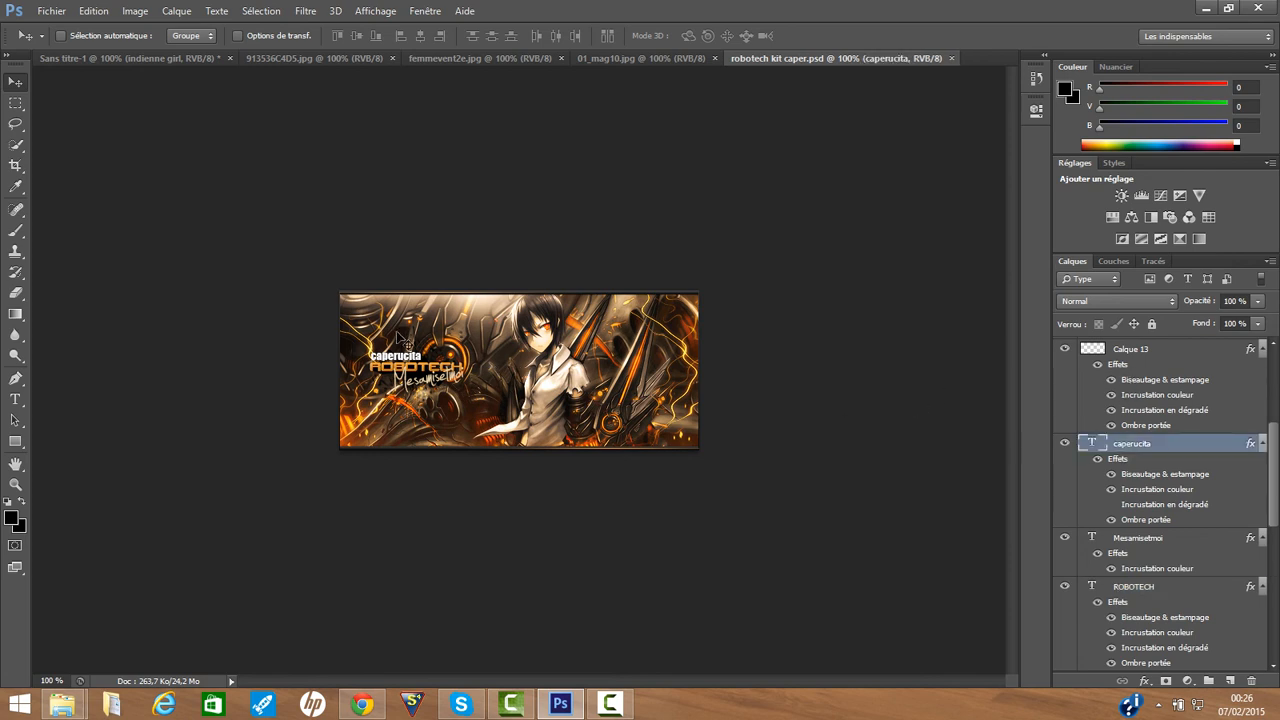
left_click(171, 60)
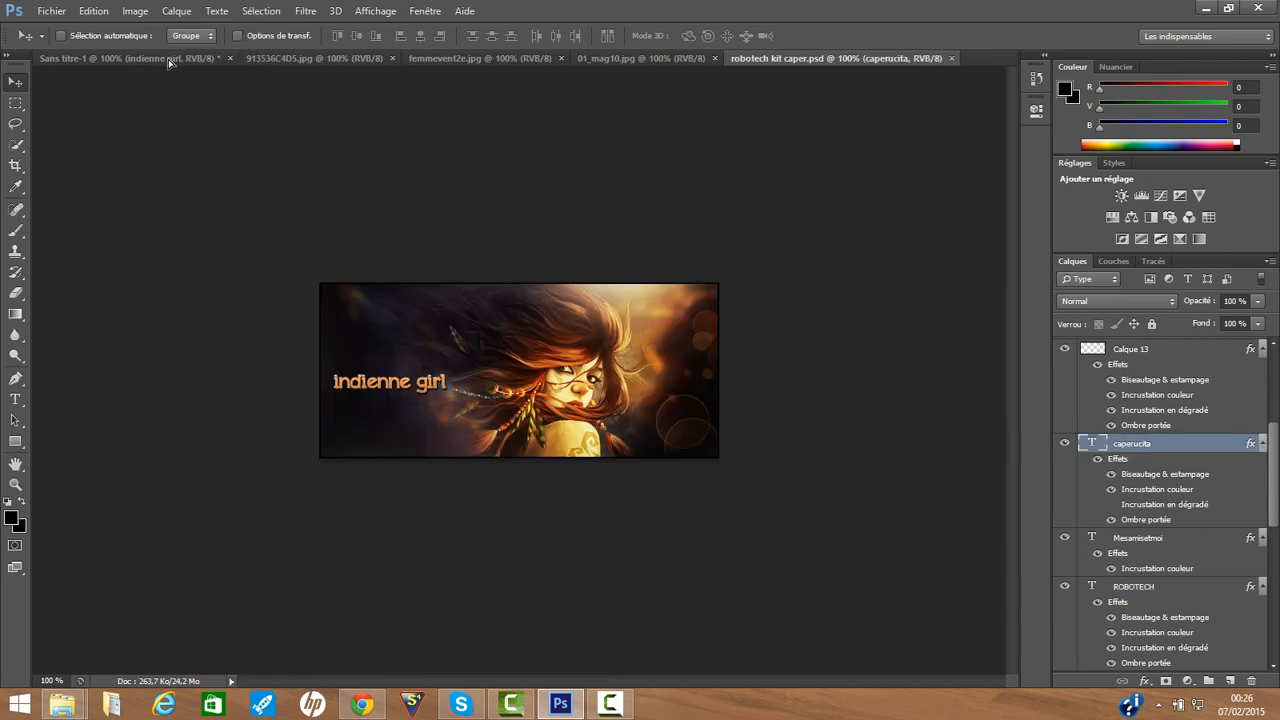
left_click_drag(395, 385, 407, 463)
key("Down")
key("Down")
key("Down")
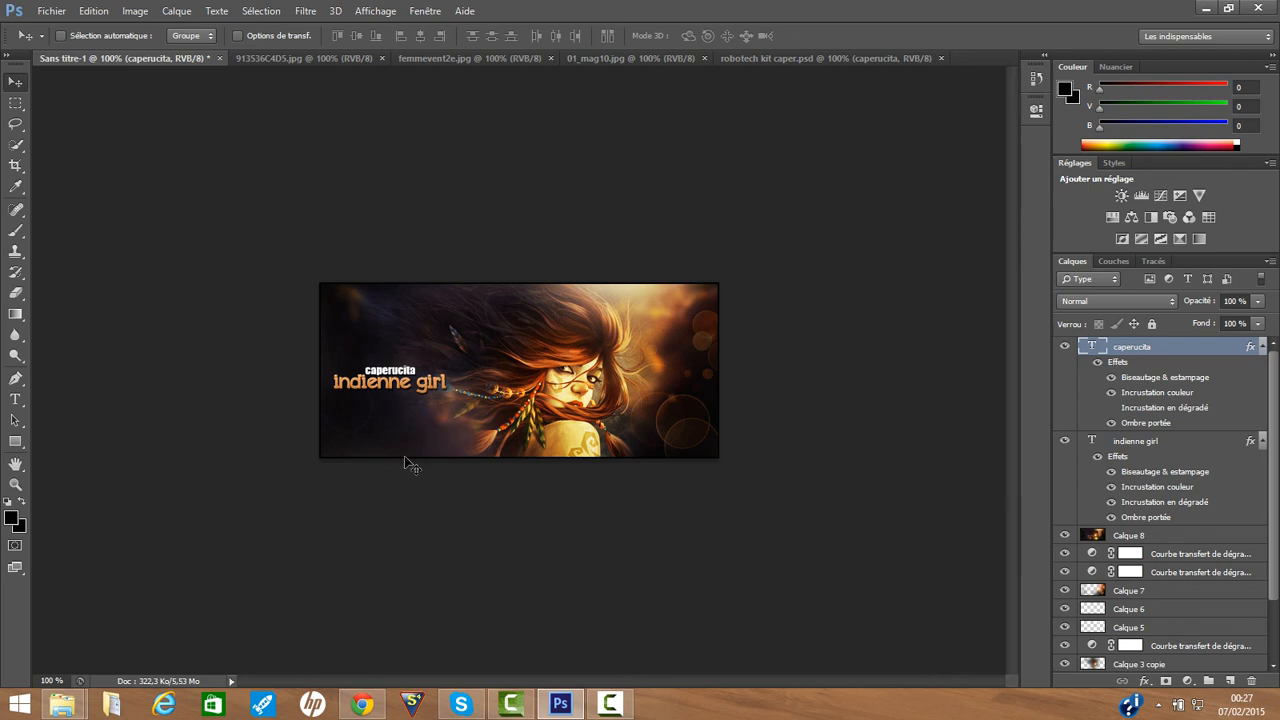
key("Right")
key("Right")
key("Left")
Step: Add a wide text box below the indienne girl text containing "Radio pirate ansoba"
left_click(15, 399)
left_click_drag(333, 404, 696, 463)
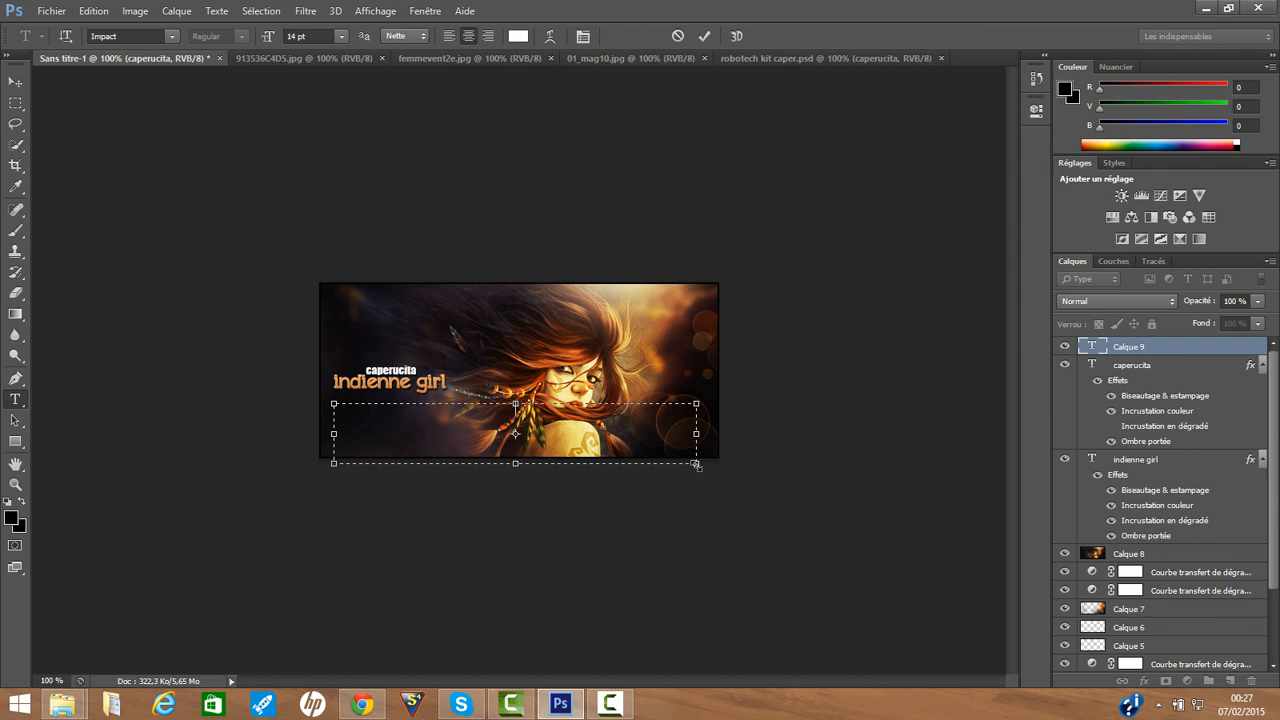
type("Radio pirate ansoba")
Step: Change the font of the whole "Radio pirate ansoba" text to Luna Bar
key("ctrl+a")
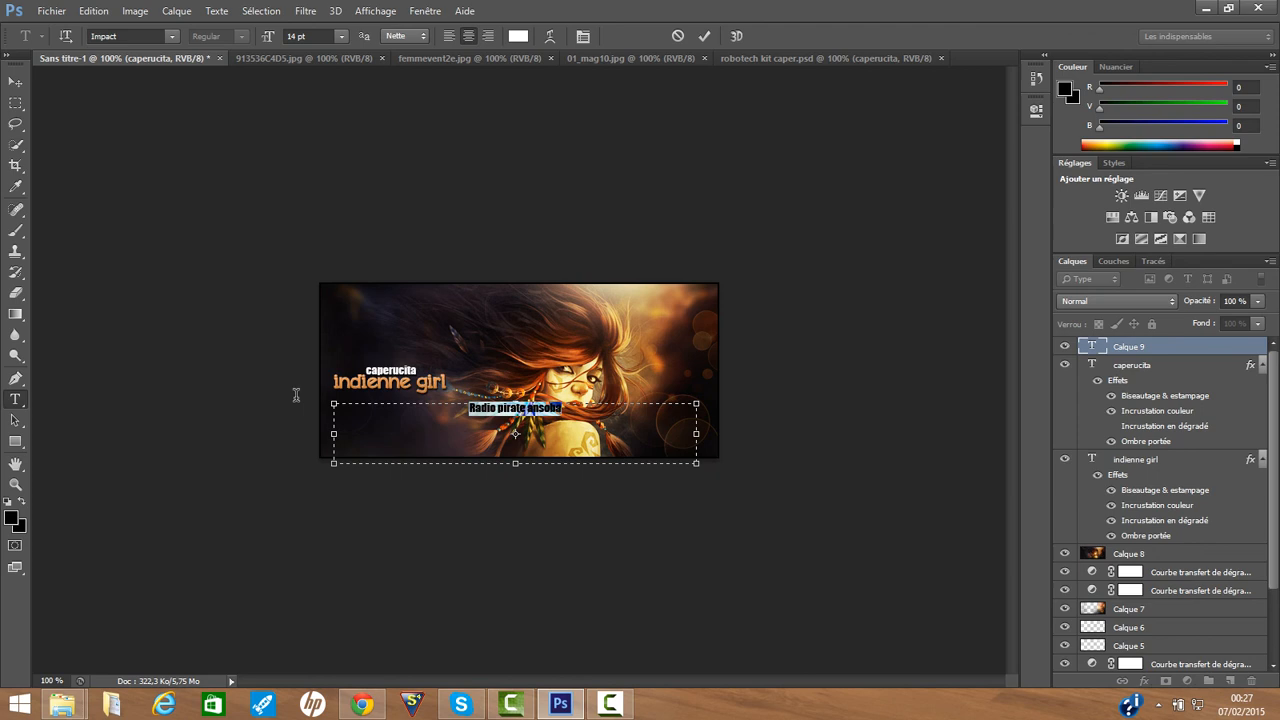
left_click(174, 38)
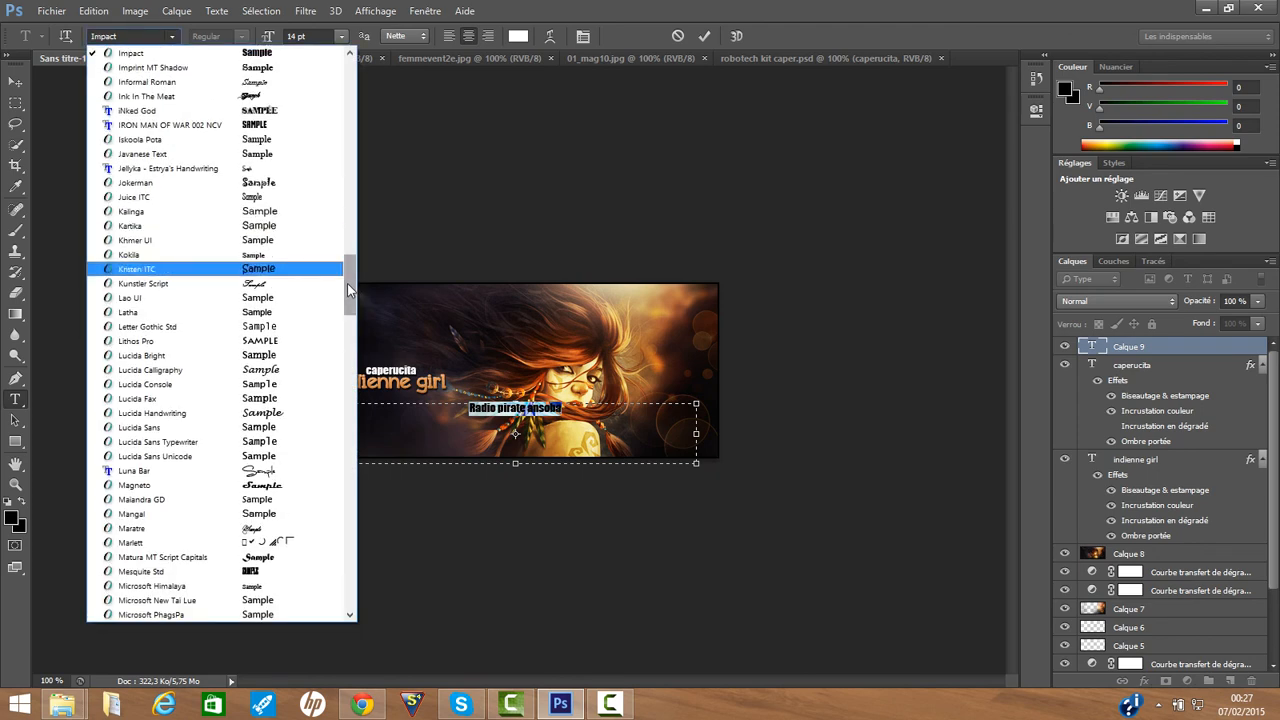
scroll(349, 290, "down", 2)
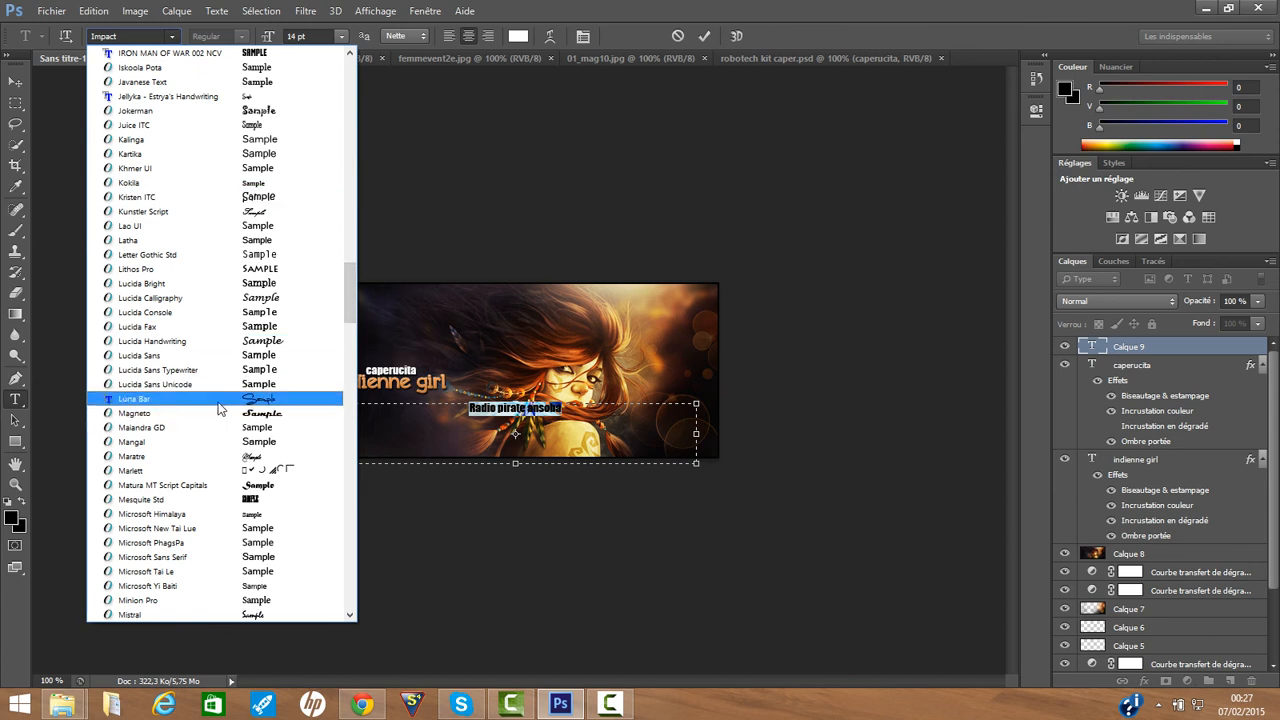
left_click(219, 399)
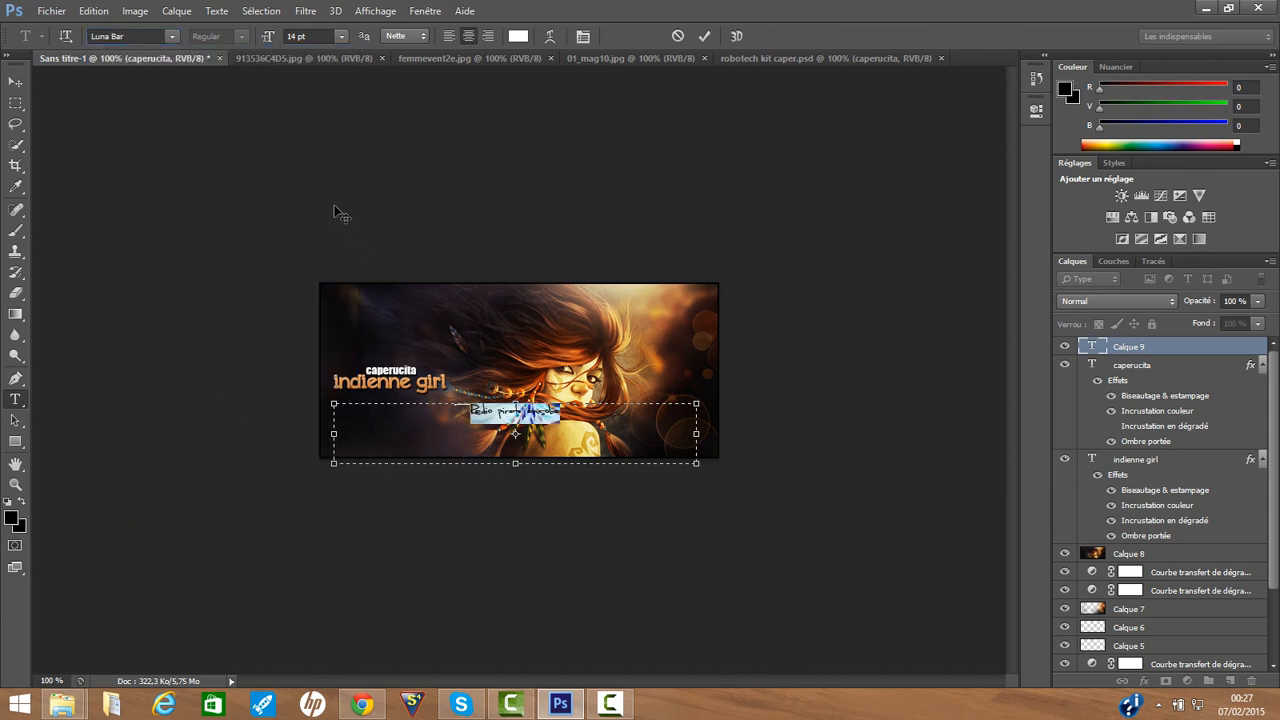
Step: Sample colours from the banner image and settle on a pale yellow, RGB 240, 228, 133, as the foreground colour
left_click(15, 190)
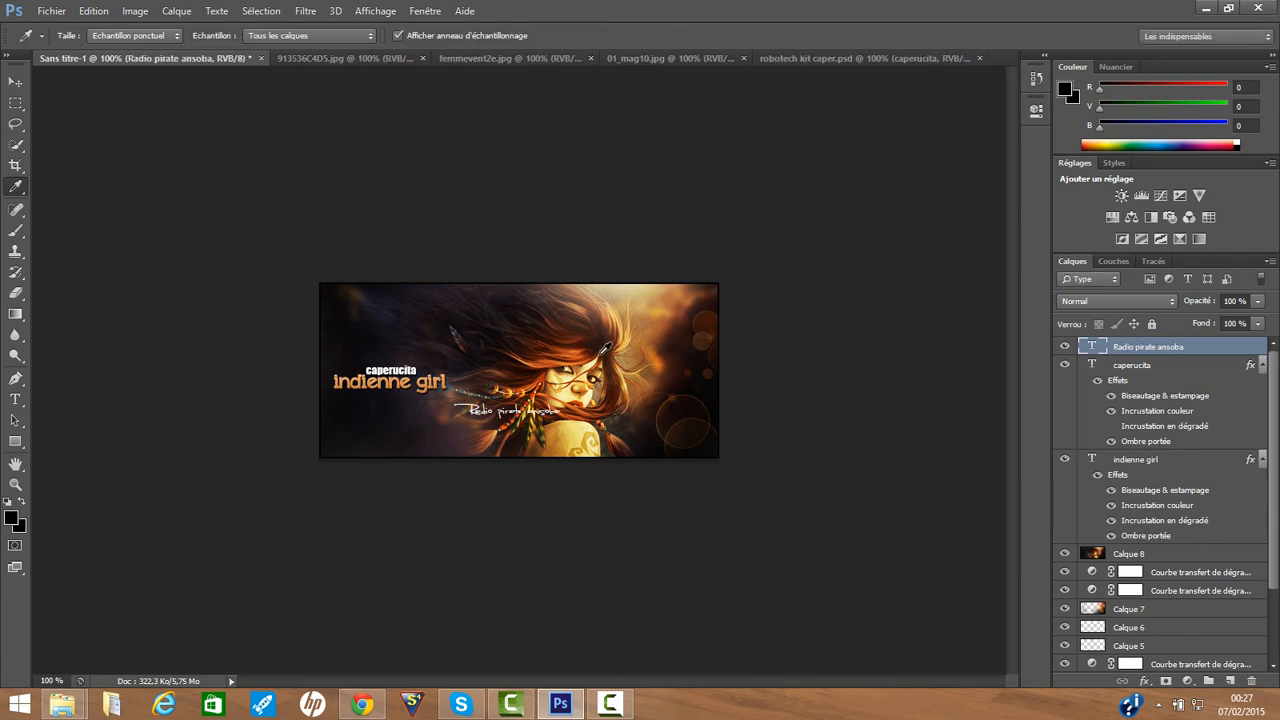
left_click(665, 350)
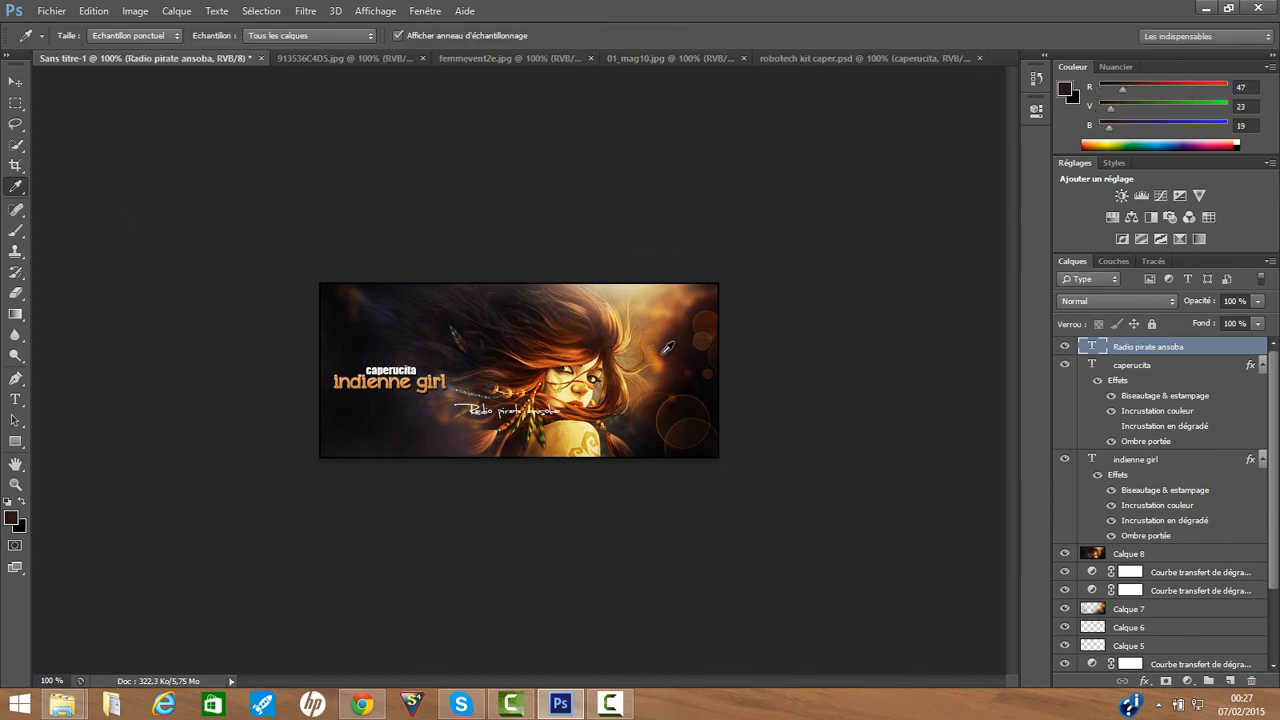
left_click_drag(478, 416, 85, 430)
left_click(580, 432)
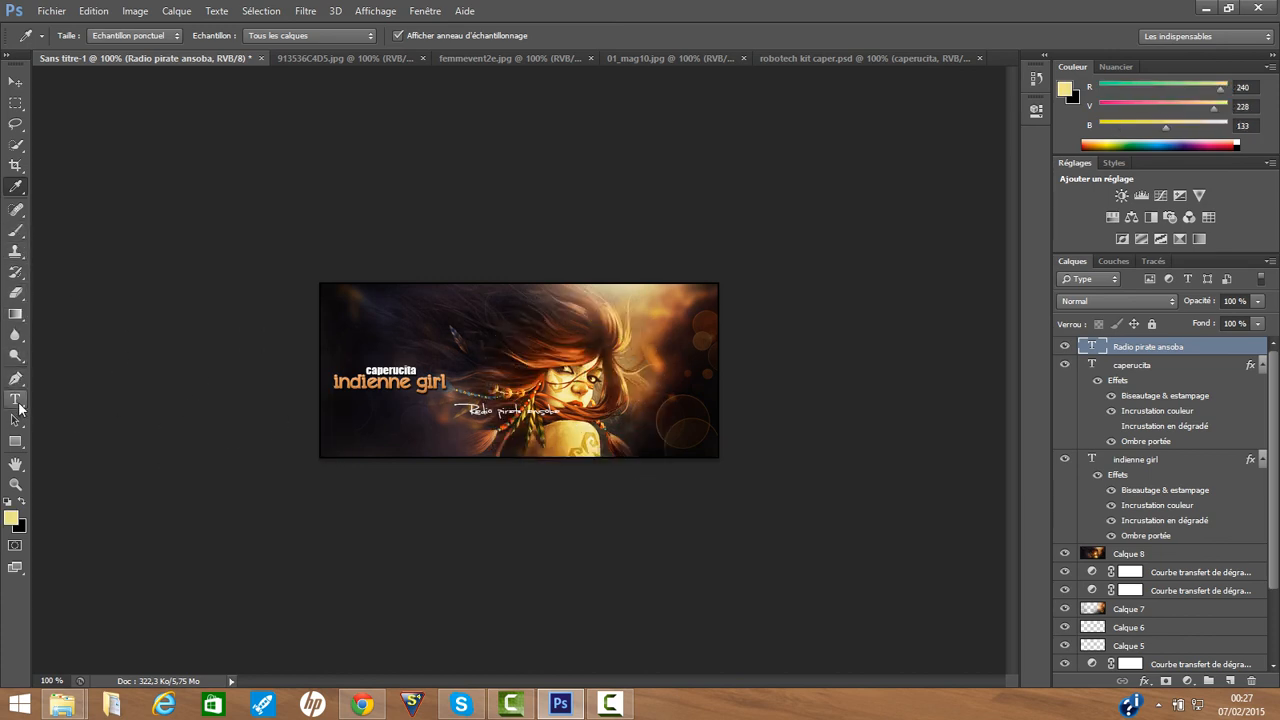
Step: Recolour the entire "Radio pirate ansoba" text with the sampled pale yellow, #f0e485
left_click(18, 404)
left_click(503, 412)
left_click(585, 429)
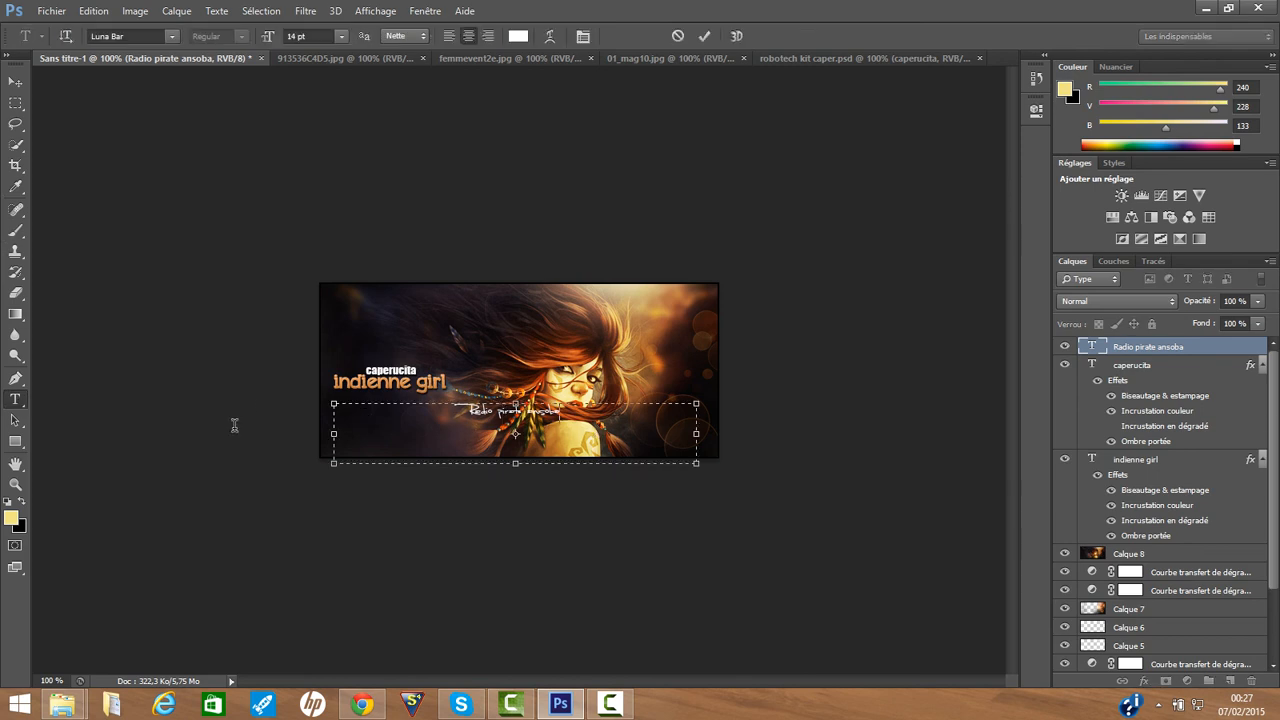
key("ctrl+a")
left_click(11, 518)
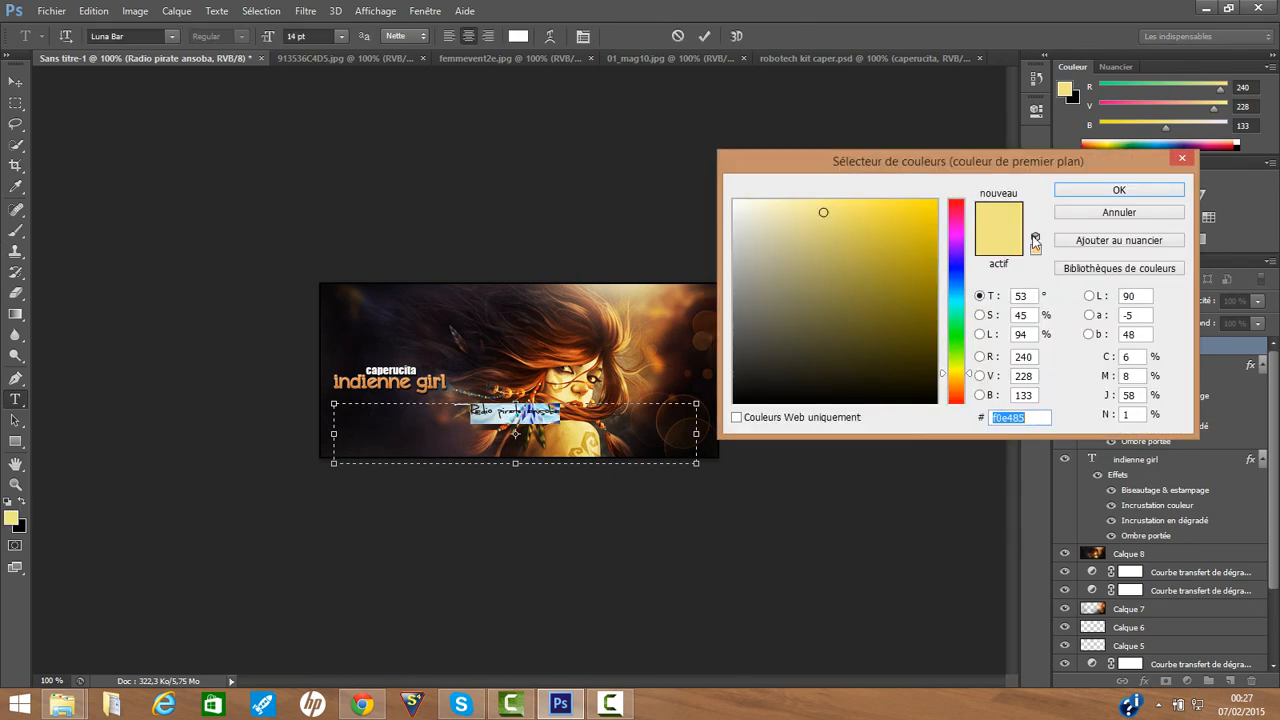
left_click(1119, 190)
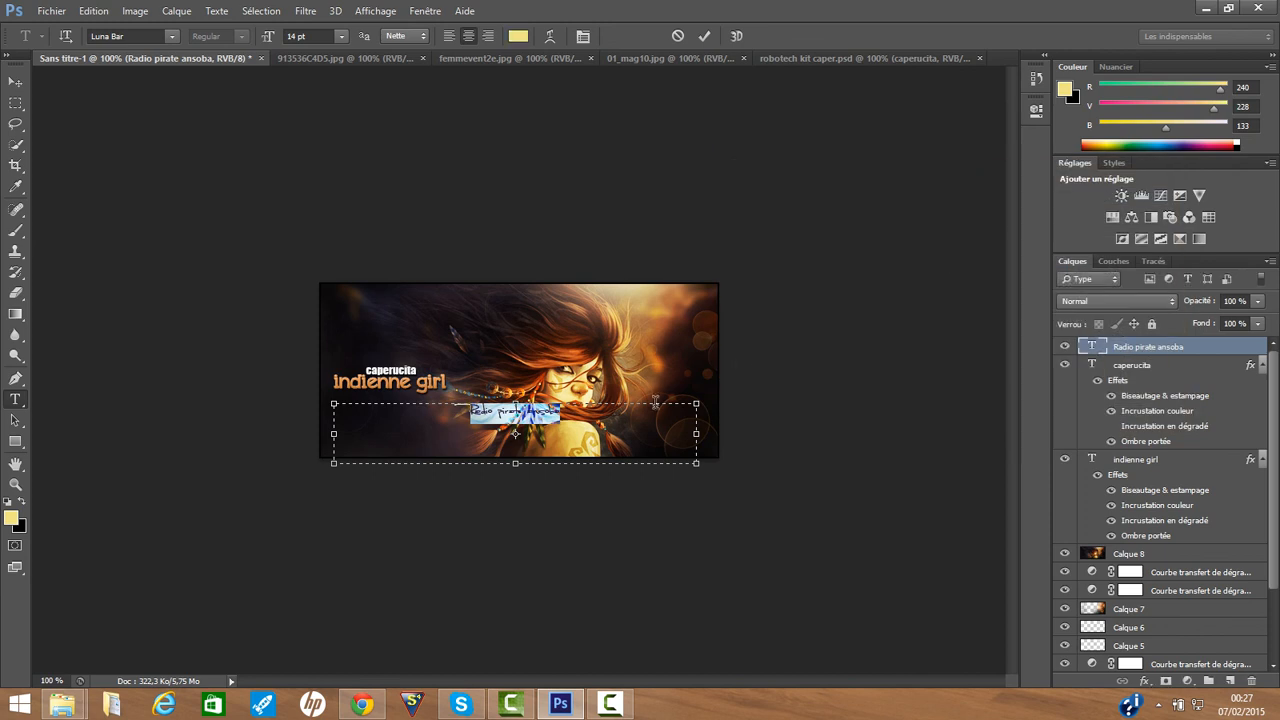
left_click(628, 414)
Step: Move the "Radio pirate ansoba" text directly beneath the indienne girl title so it lines up with the title's right end
left_click(15, 81)
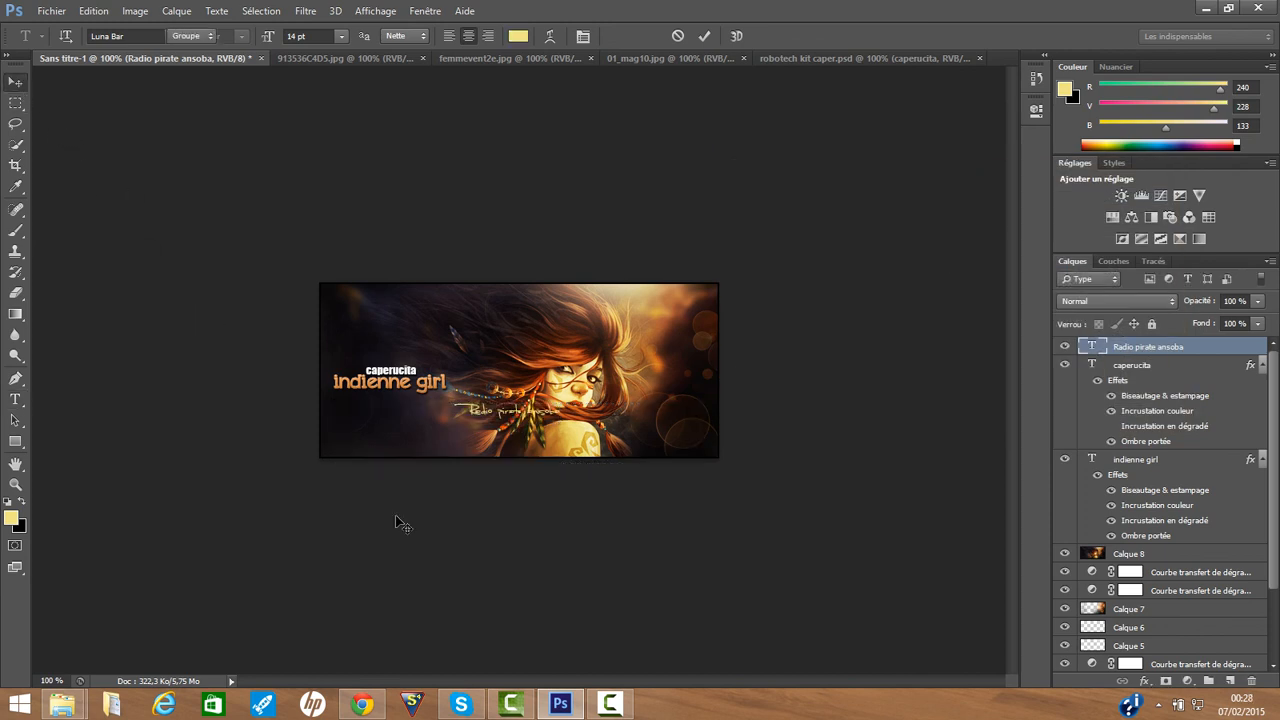
left_click_drag(465, 540, 392, 528)
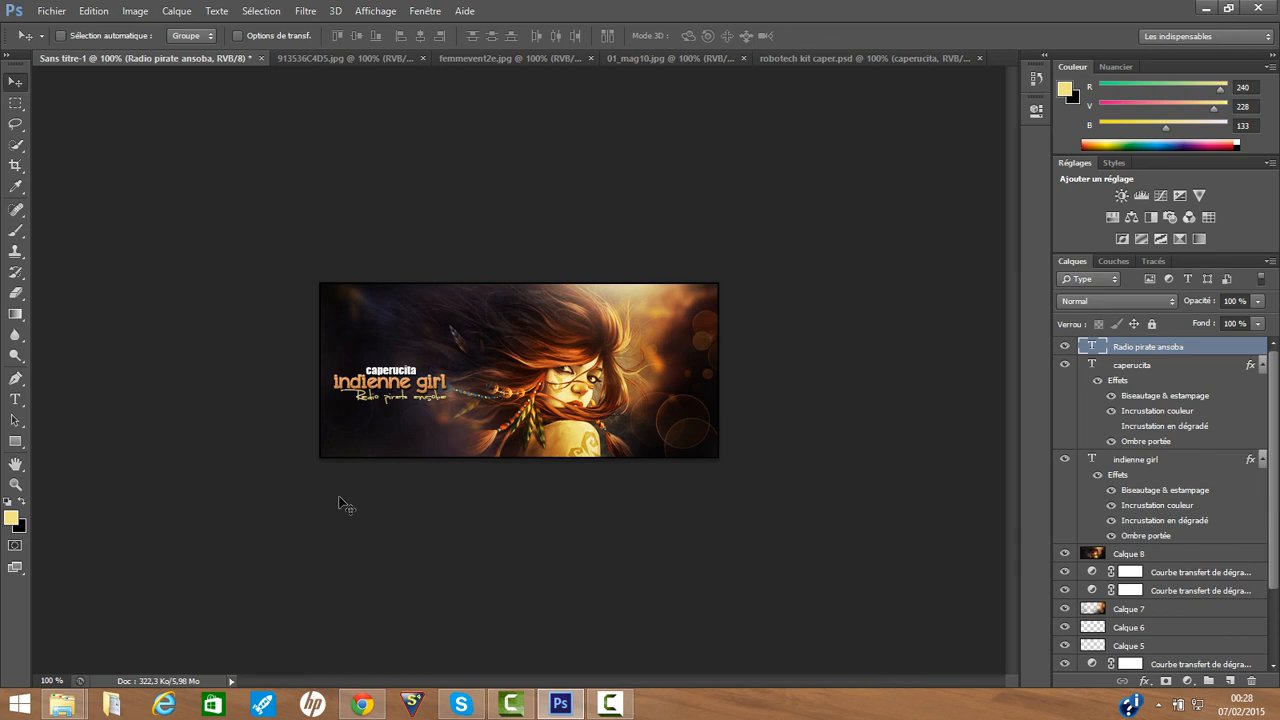
left_click(610, 703)
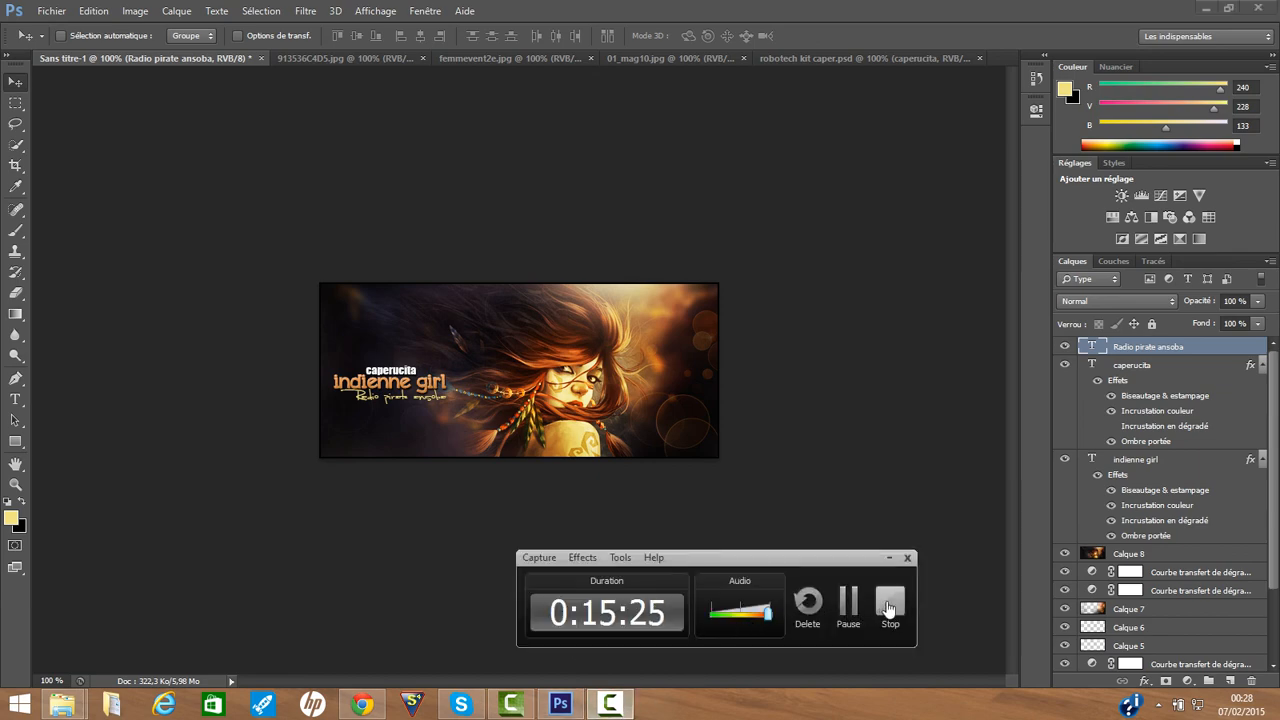